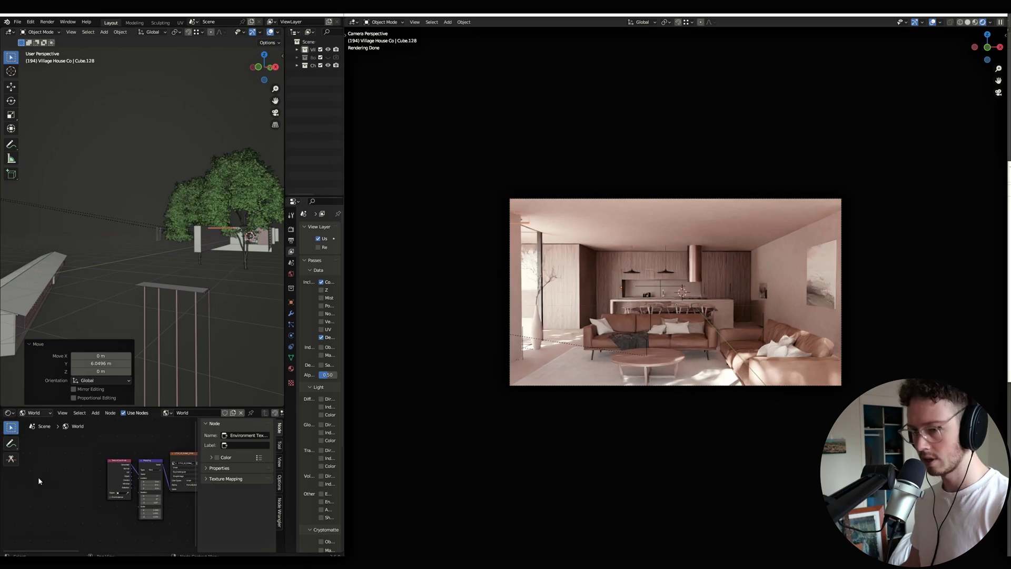
# - Browse for a new environment image, going up to Premium HDRI and into the Night time folder
pyautogui.scroll(-1, 82, 504)
pyautogui.scroll(3, 121, 484)
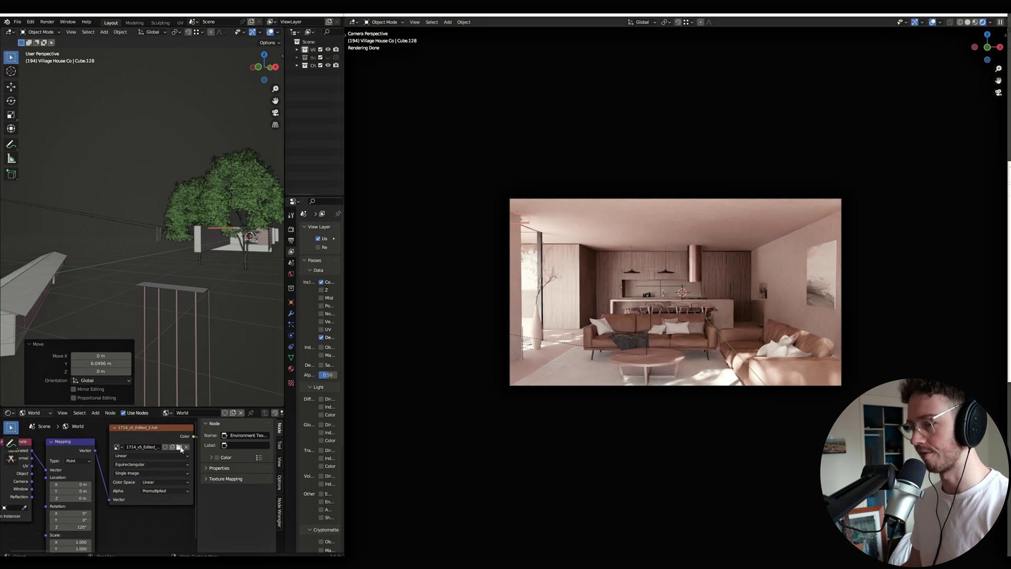
pyautogui.click(179, 446)
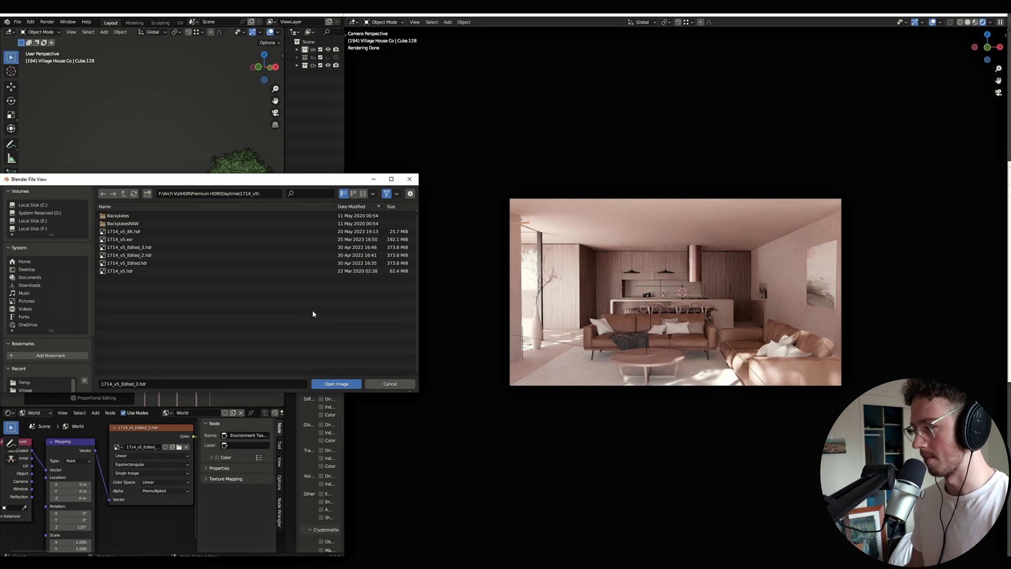
pyautogui.click(123, 194)
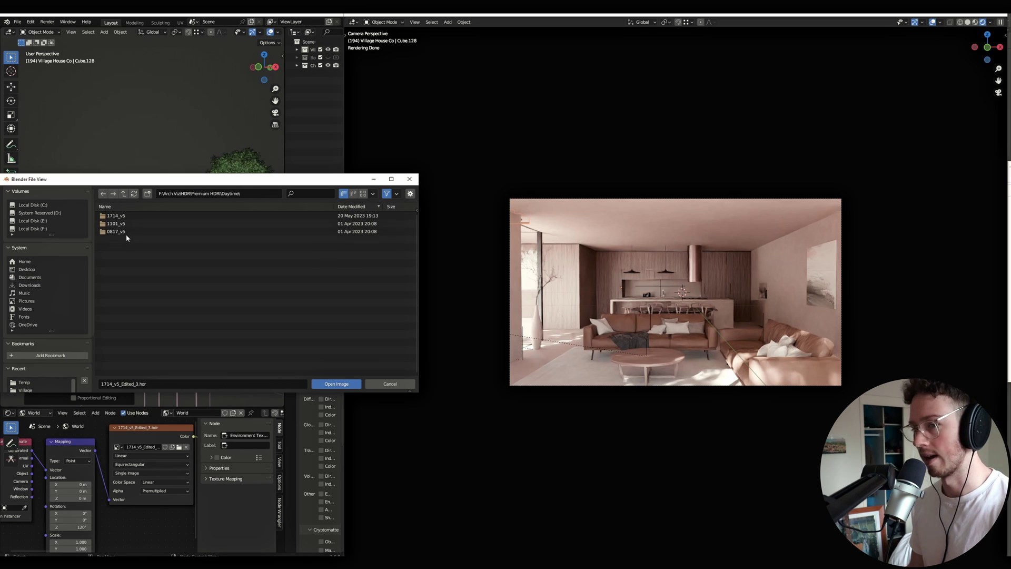
pyautogui.click(123, 194)
pyautogui.click(150, 224)
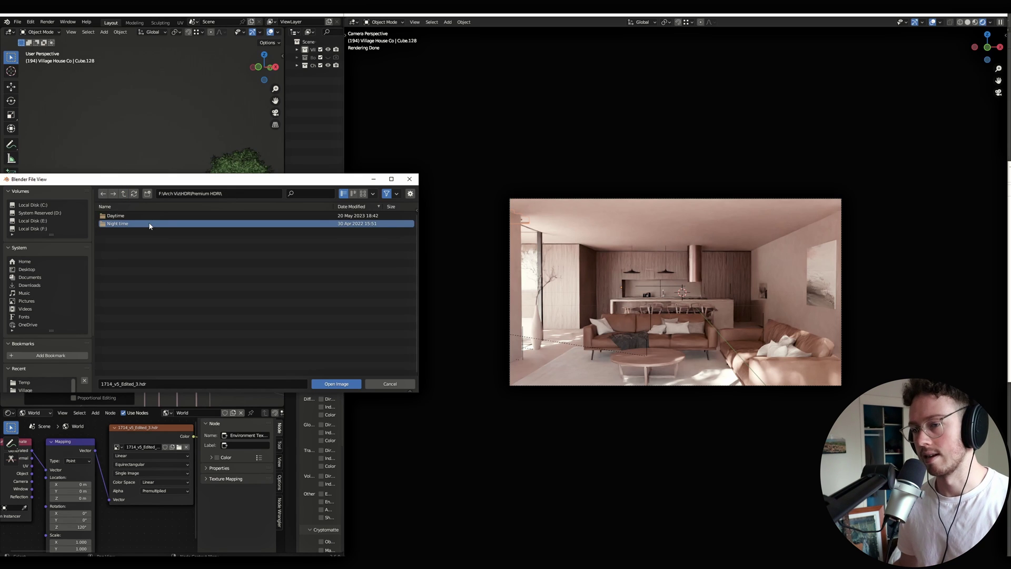
pyautogui.click(150, 224)
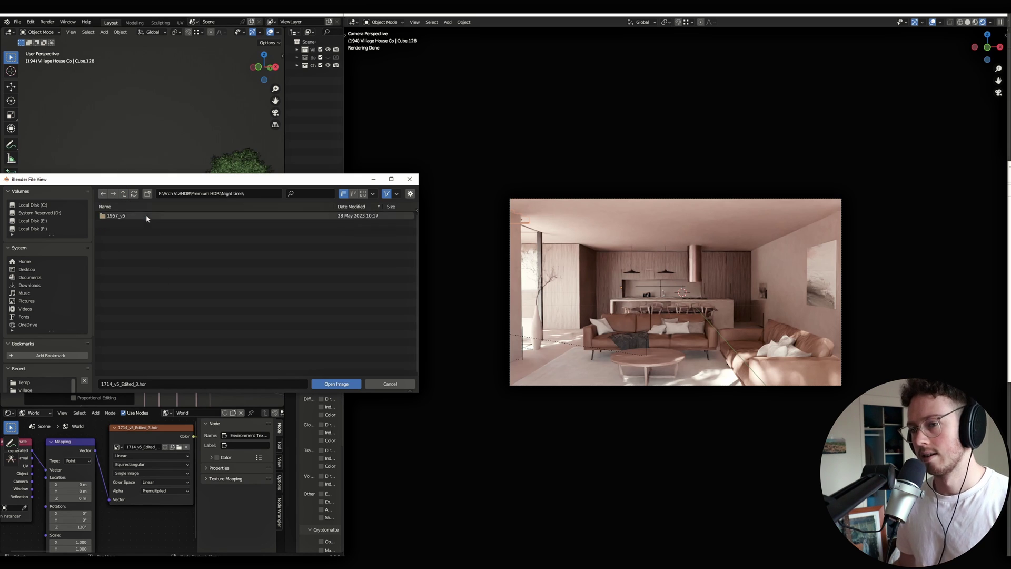
pyautogui.click(447, 167)
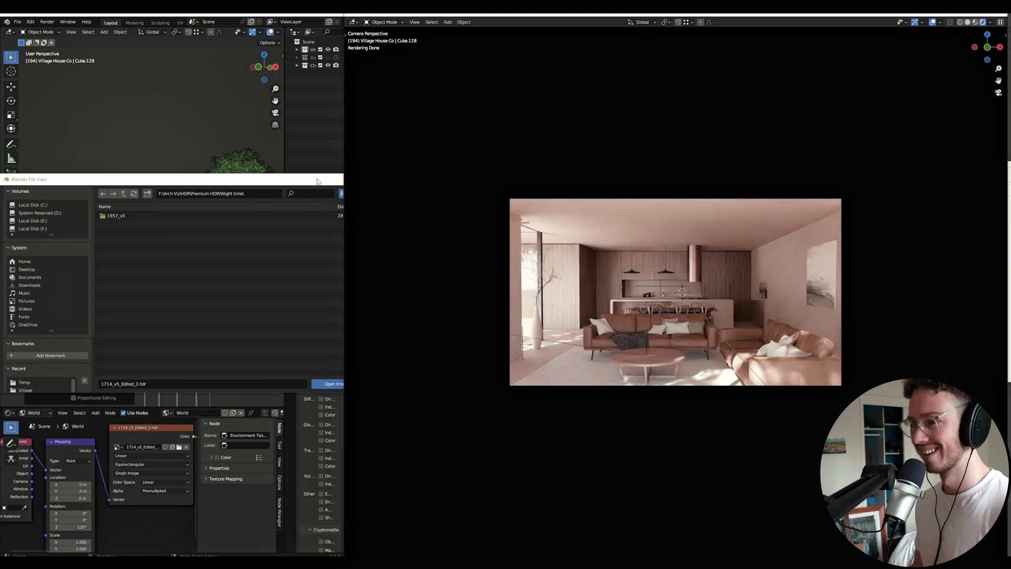
pyautogui.click(337, 178)
pyautogui.click(418, 182)
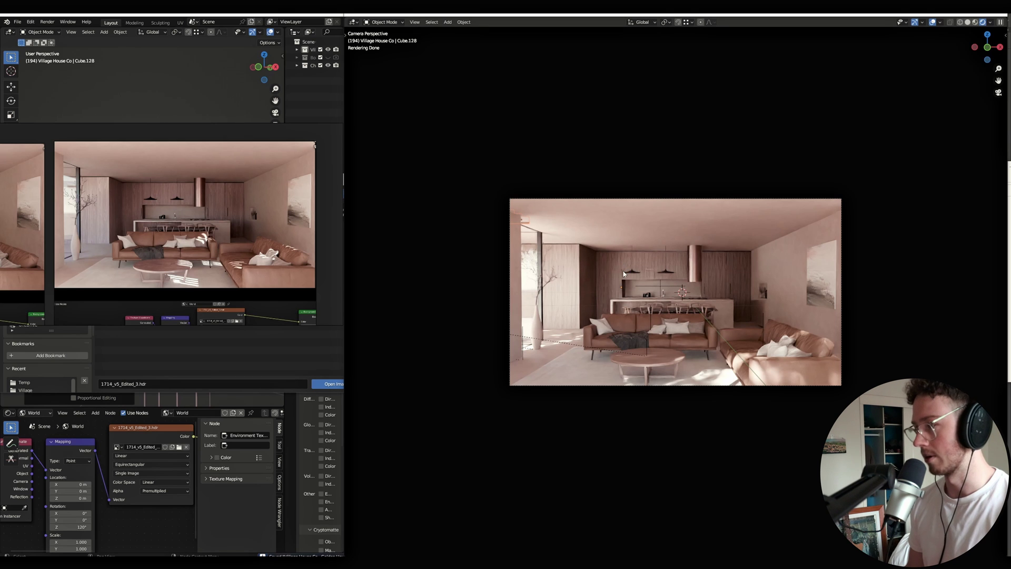
# - Zoom the rendered camera view in close on the vase and wooden wall
pyautogui.scroll(2, 521, 314)
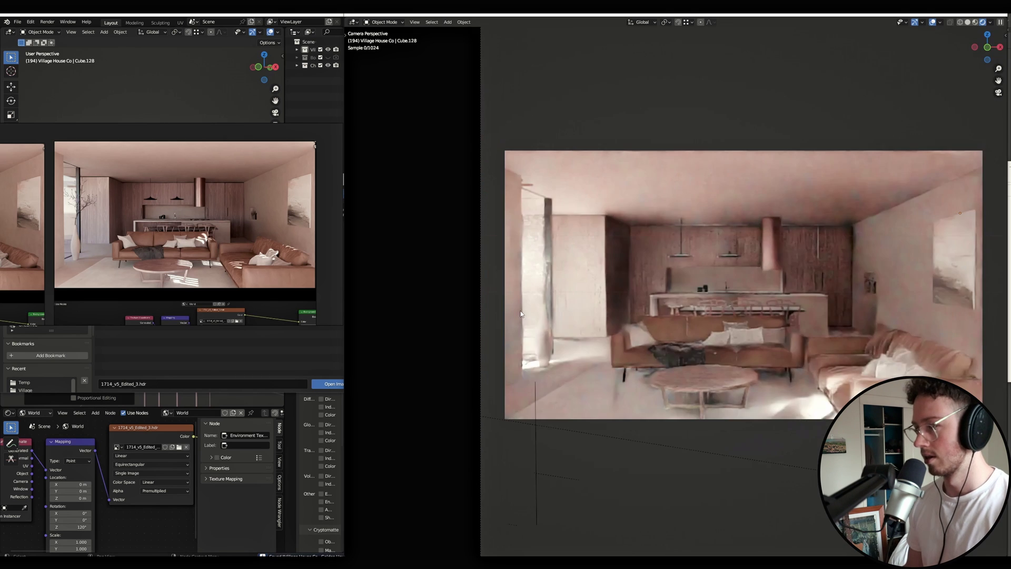
pyautogui.scroll(3, 521, 314)
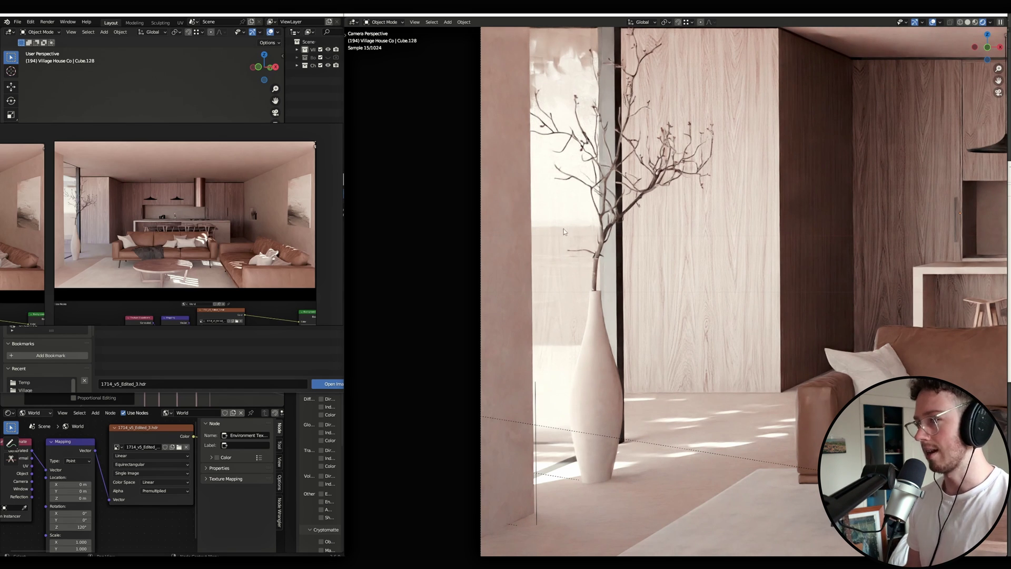
# - Close the environment file browser without loading an image and orbit down over the trees
pyautogui.click(251, 181)
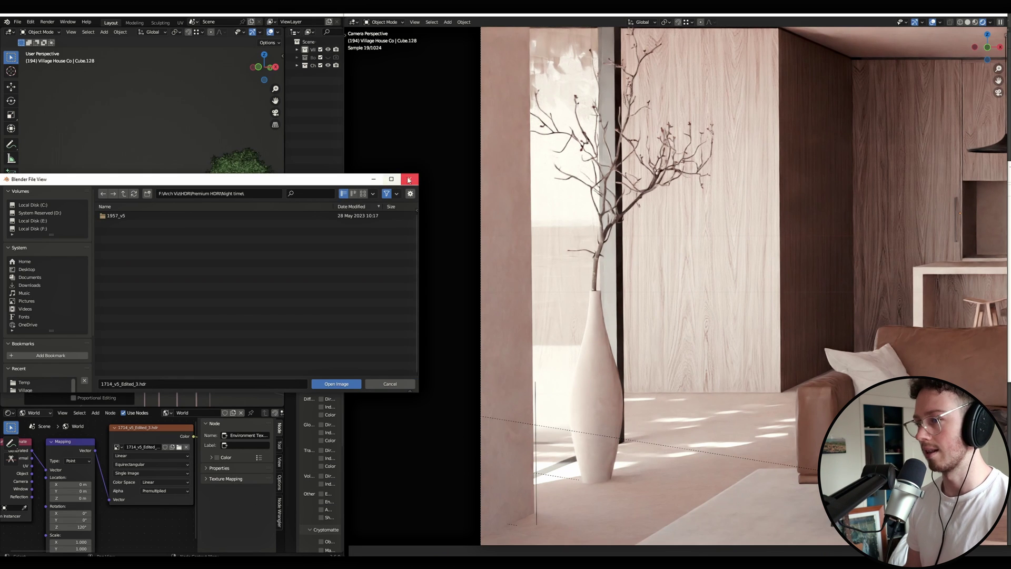
pyautogui.click(408, 180)
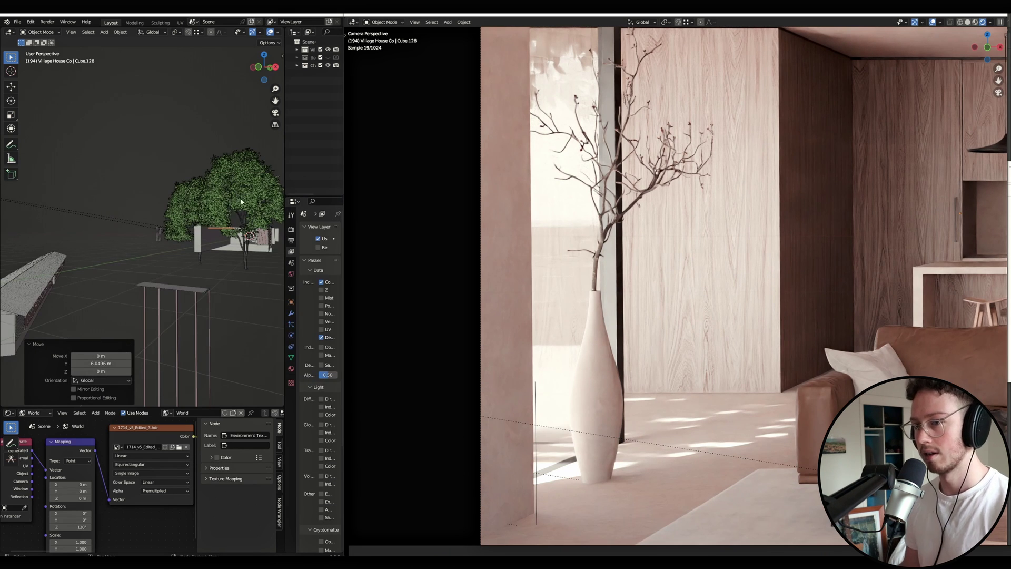
pyautogui.moveTo(241, 207); pyautogui.dragTo(165, 237)
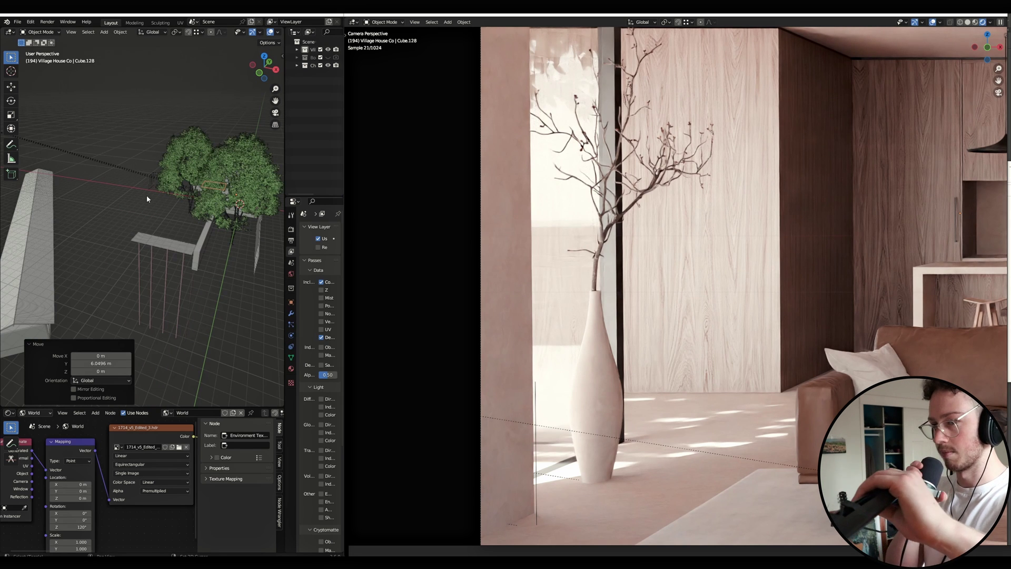
pyautogui.moveTo(146, 195); pyautogui.dragTo(147, 199)
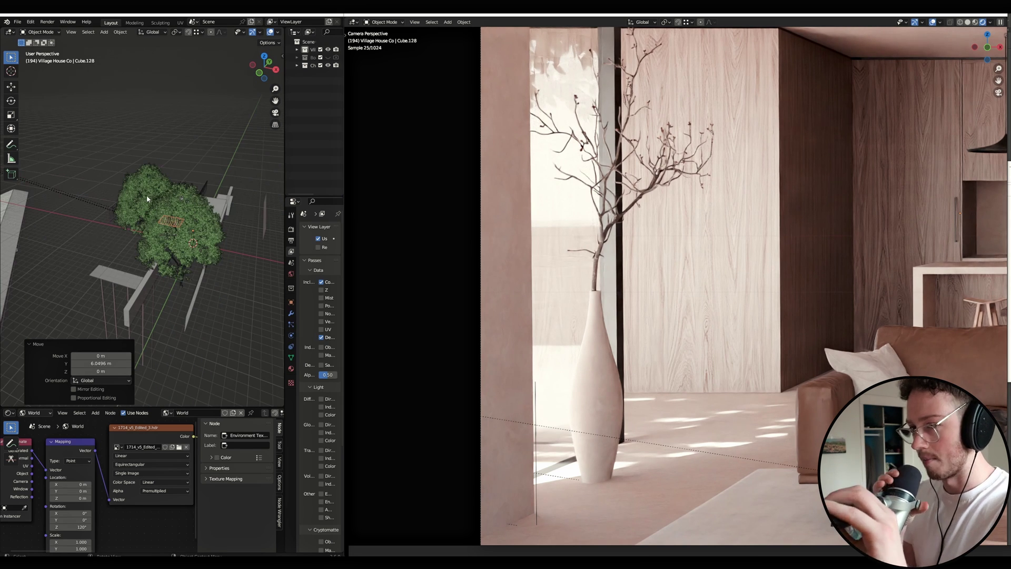
pyautogui.scroll(2, 152, 234)
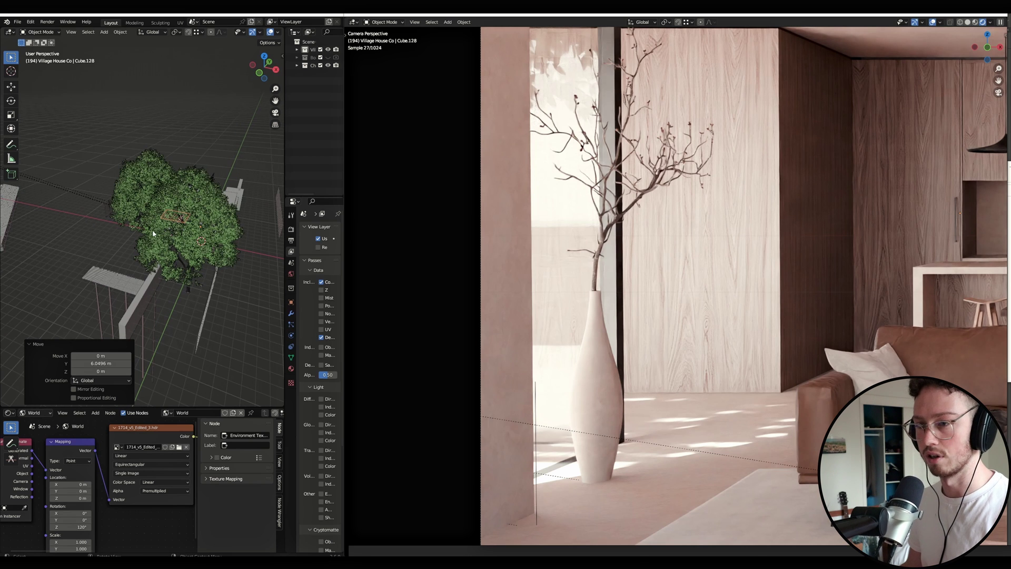
pyautogui.scroll(3, 152, 229)
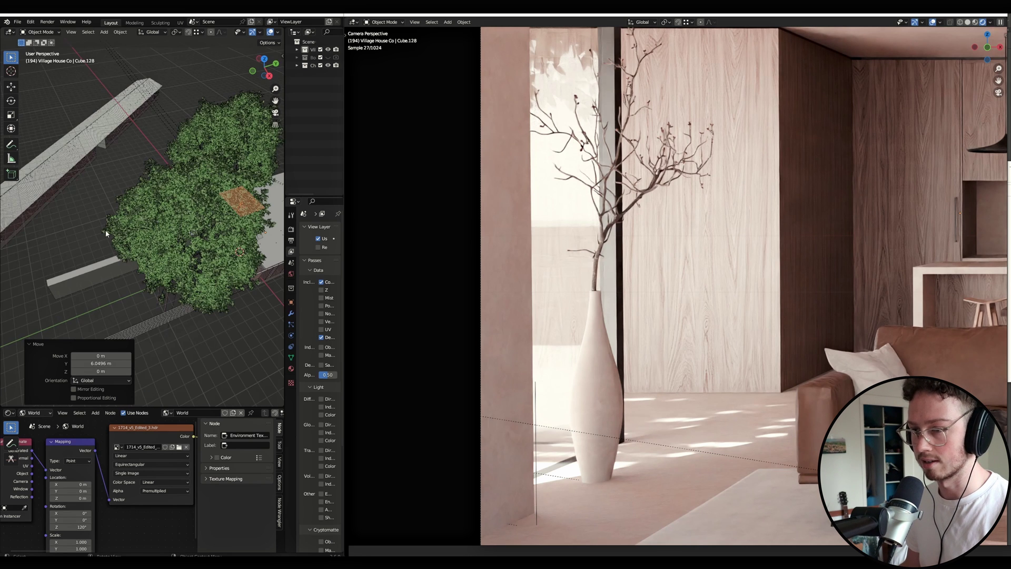
pyautogui.scroll(3, 184, 205)
# - Duplicate the left ash tree with Shift+D and place the copy in front of the others
pyautogui.moveTo(184, 204); pyautogui.dragTo(109, 234)
pyautogui.scroll(3, 109, 234)
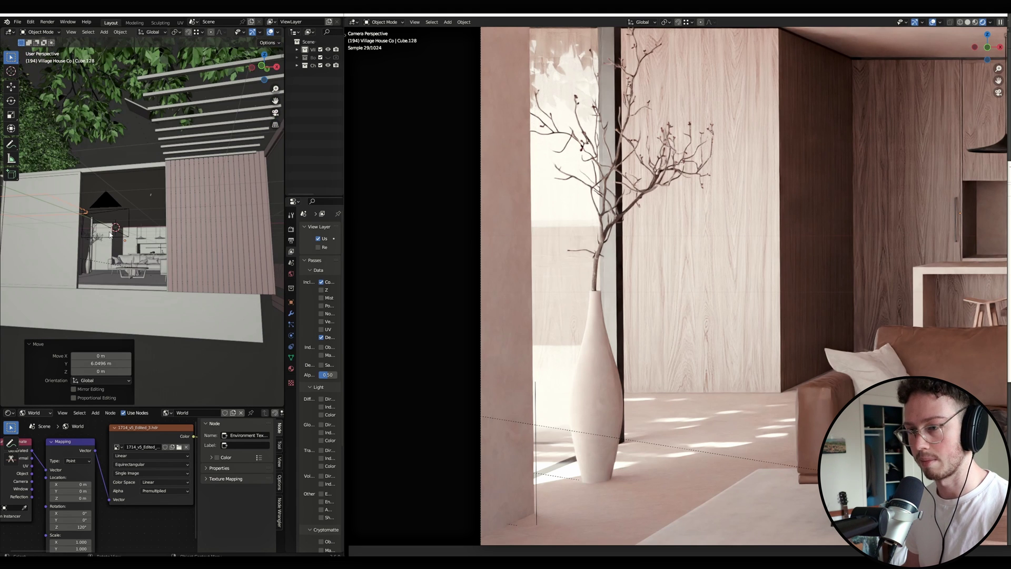
pyautogui.scroll(5, 110, 235)
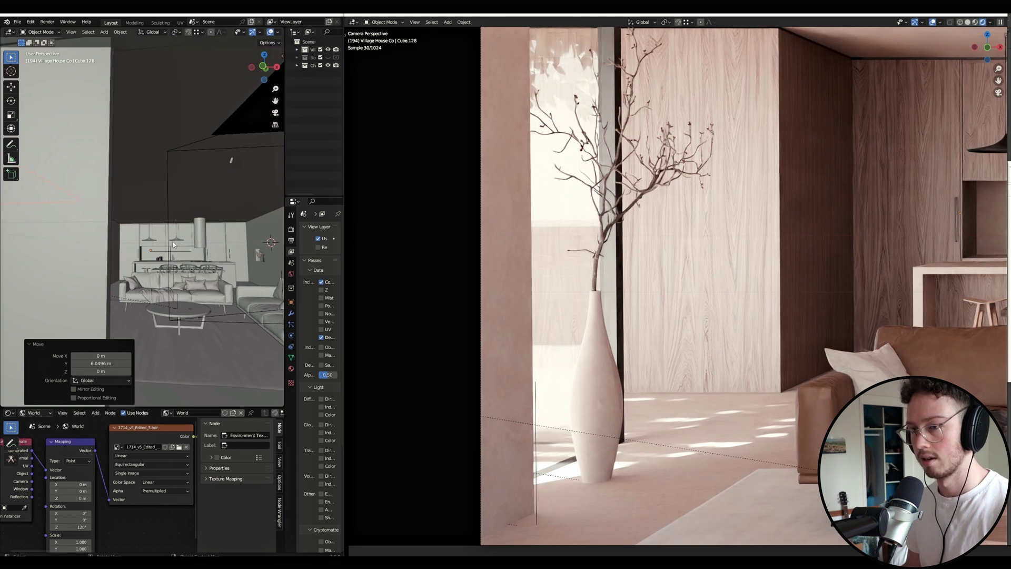
pyautogui.scroll(-5, 172, 241)
pyautogui.moveTo(192, 285); pyautogui.dragTo(194, 193)
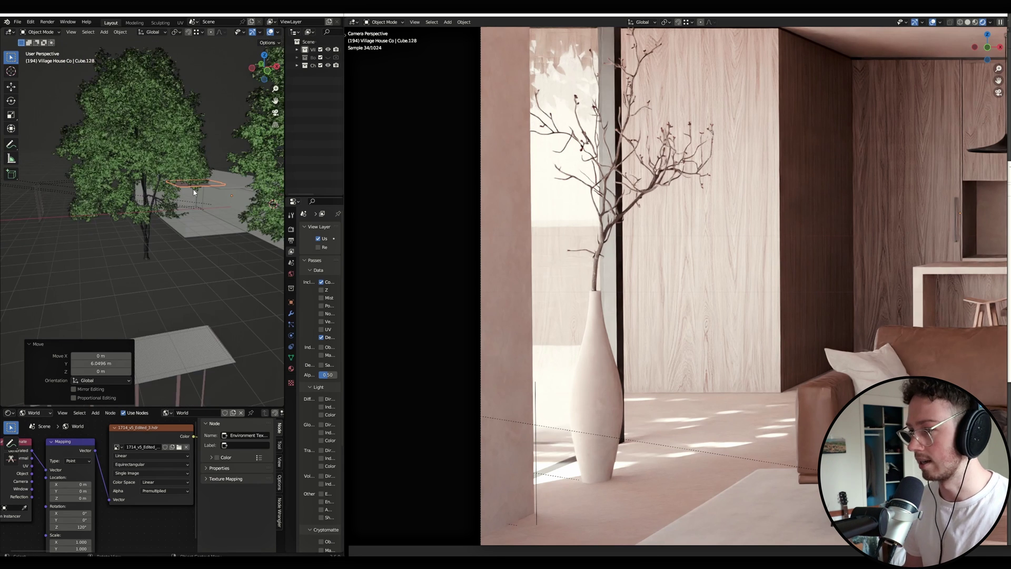
pyautogui.scroll(6, 194, 192)
pyautogui.moveTo(116, 207); pyautogui.dragTo(139, 219)
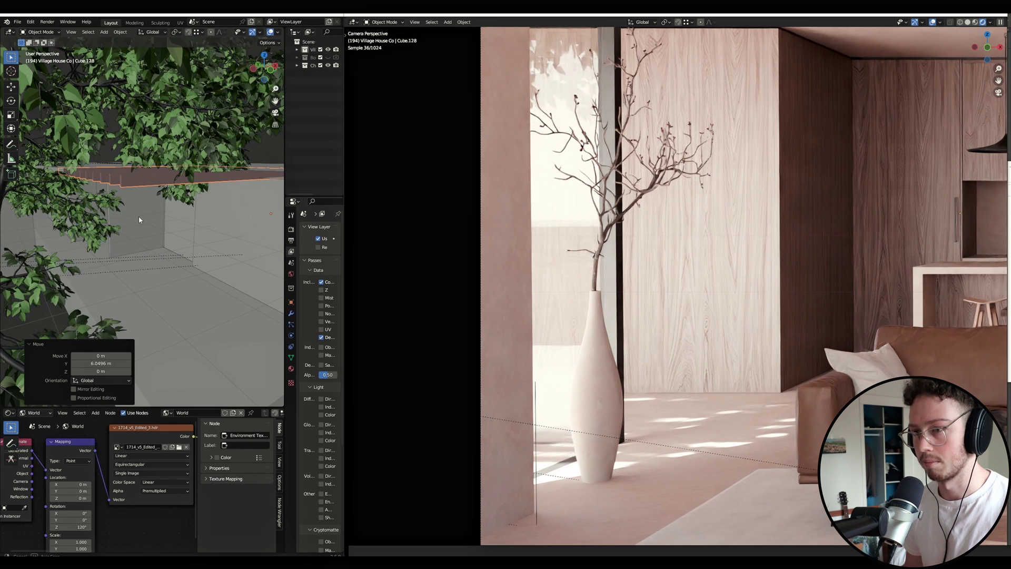
pyautogui.scroll(-6, 138, 216)
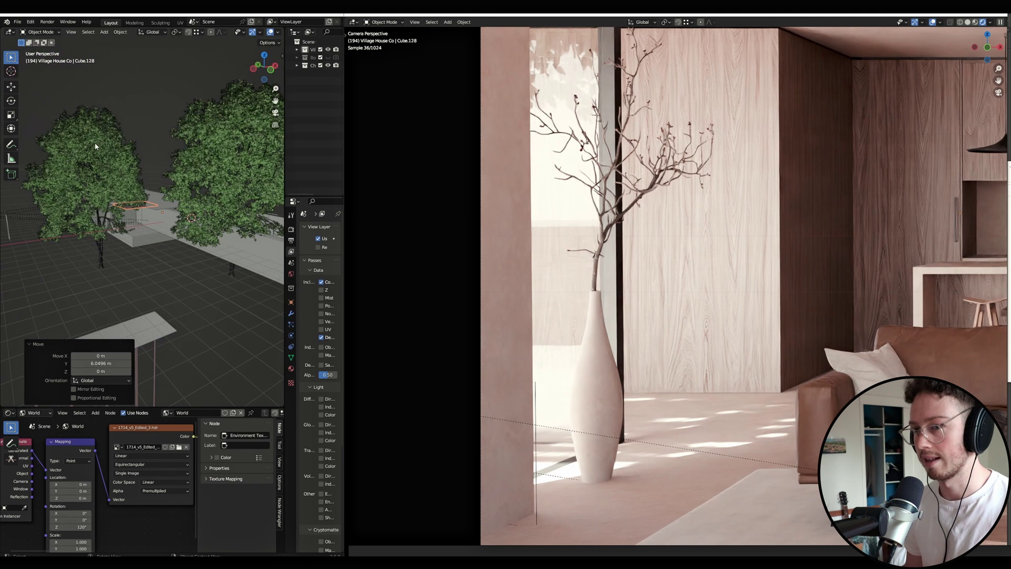
pyautogui.click(95, 146)
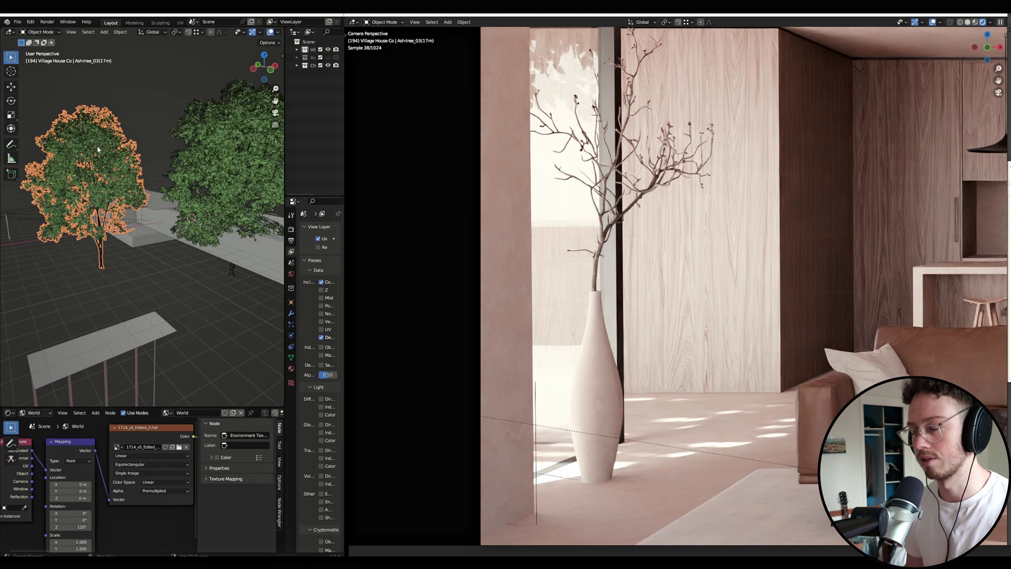
pyautogui.hotkey('shift', 'd')
pyautogui.click(158, 195)
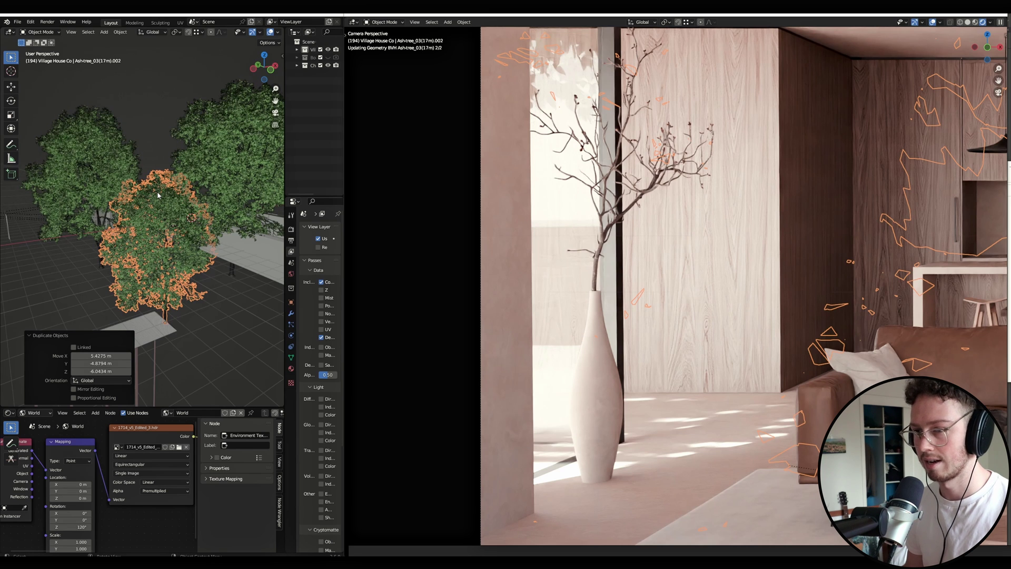
# - Switch the viewport to an orthographic back view, then bring the Photoshop house render forward
pyautogui.press('ctrl+KP_1')
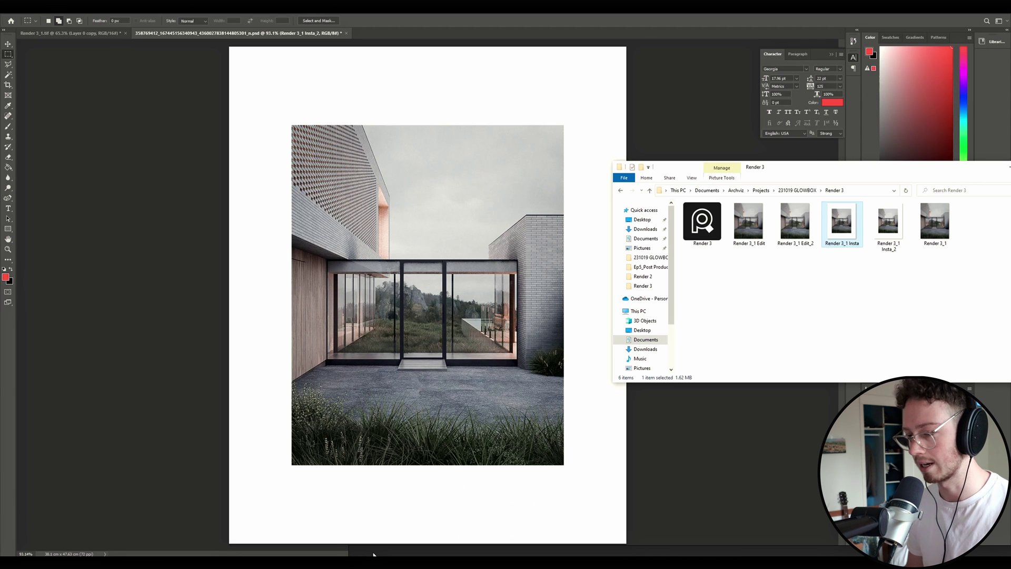
pyautogui.click(373, 554)
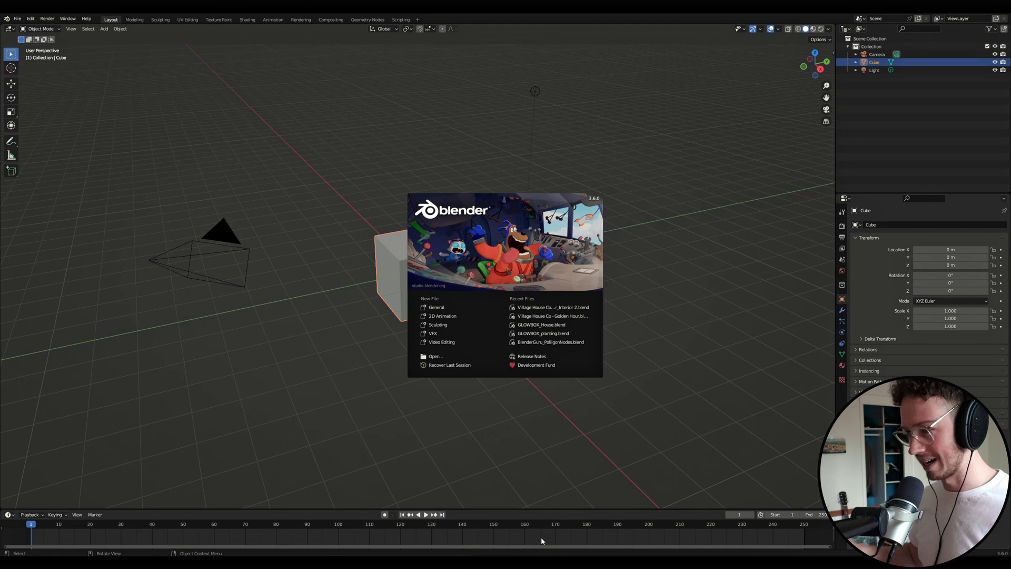
# - Recover the latest auto-save to restore the Village House living-room scene
pyautogui.click(274, 200)
pyautogui.click(17, 19)
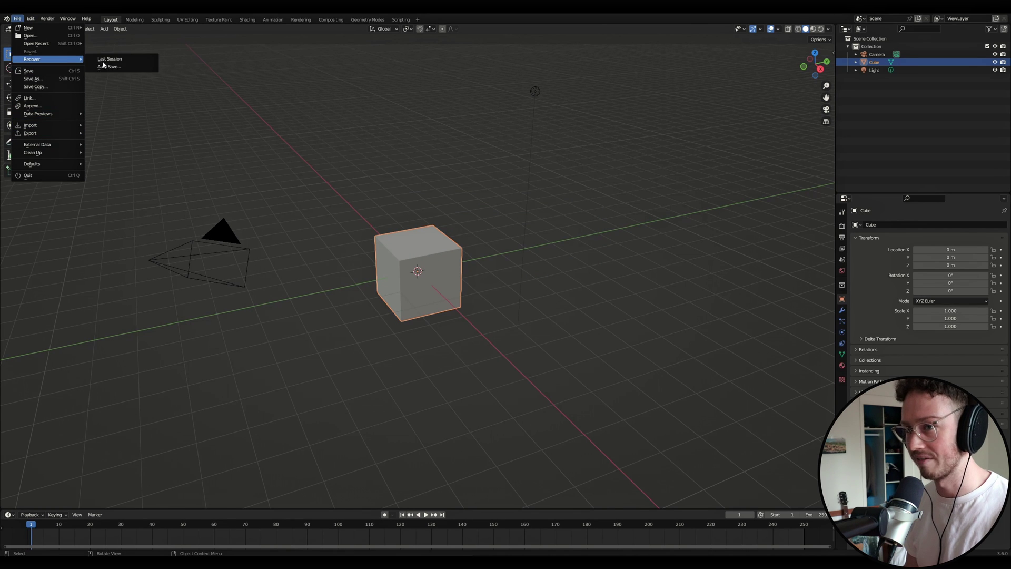
pyautogui.click(117, 67)
pyautogui.doubleClick(496, 216)
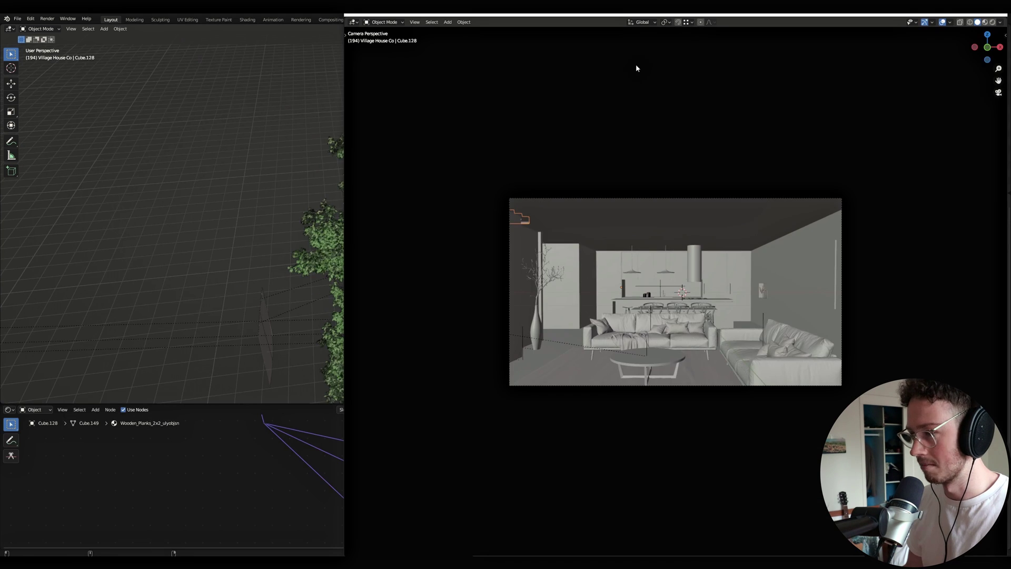
# - Select the left ash tree and duplicate it beside the house
pyautogui.moveTo(635, 68); pyautogui.dragTo(625, 238)
pyautogui.scroll(-10, 626, 238)
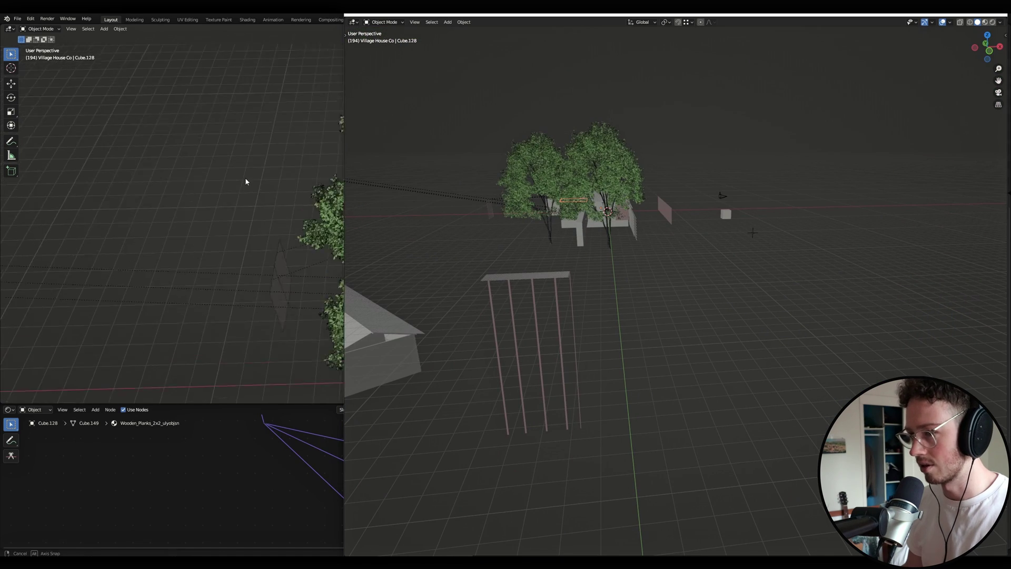
pyautogui.moveTo(244, 185); pyautogui.dragTo(248, 150)
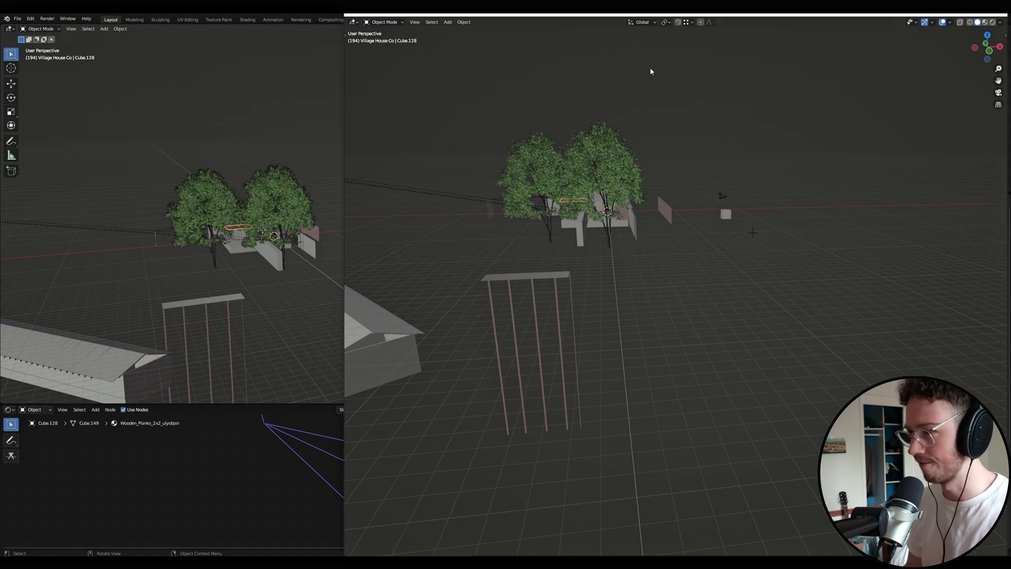
pyautogui.click(213, 200)
pyautogui.moveTo(214, 131); pyautogui.dragTo(218, 223)
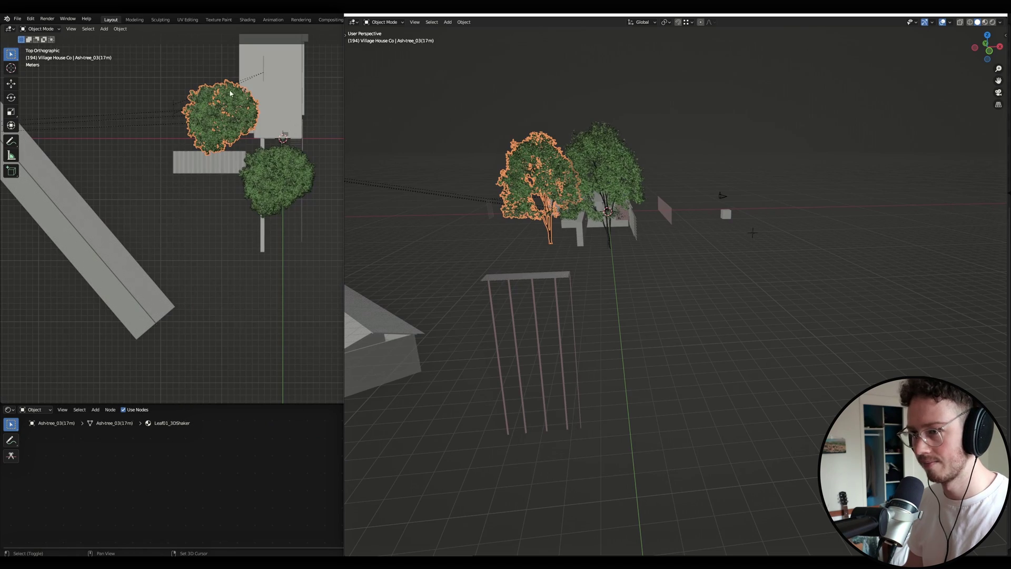
pyautogui.hotkey('shift', 'd')
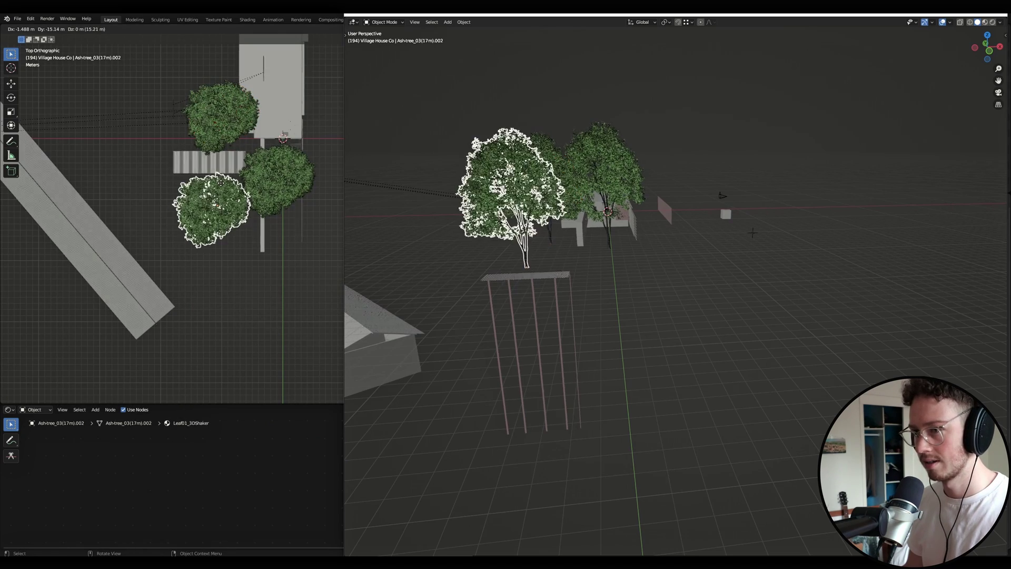
pyautogui.click(211, 258)
# - Lower the duplicated ash tree about 6 m along Z
pyautogui.scroll(5, 251, 149)
pyautogui.moveTo(251, 149); pyautogui.dragTo(158, 295)
pyautogui.press('g')
pyautogui.press('z')
pyautogui.moveTo(138, 343); pyautogui.dragTo(368, 263)
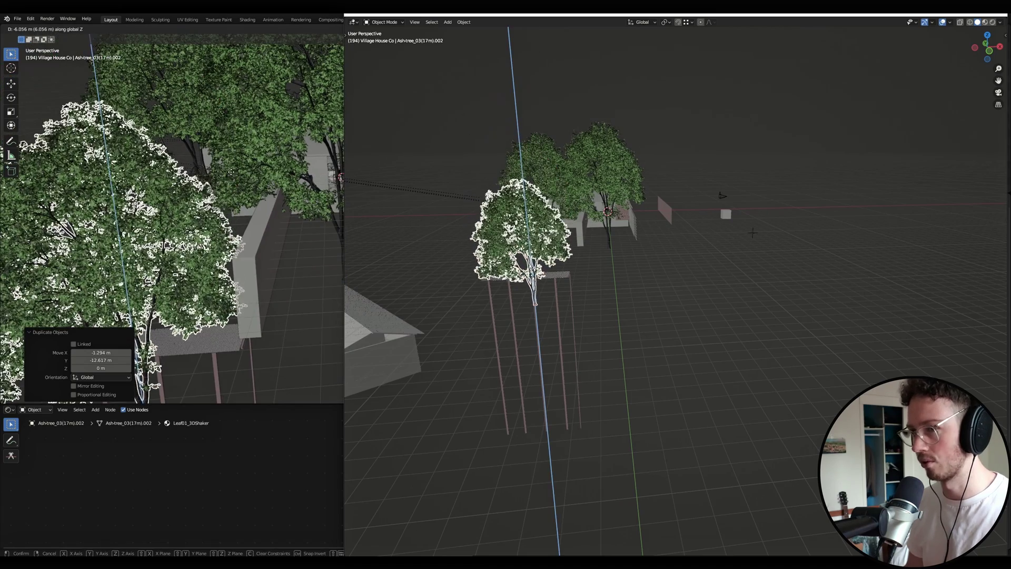
pyautogui.click(652, 179)
# - Look through the scene camera in Rendered shading to check the living room
pyautogui.press('KP_0')
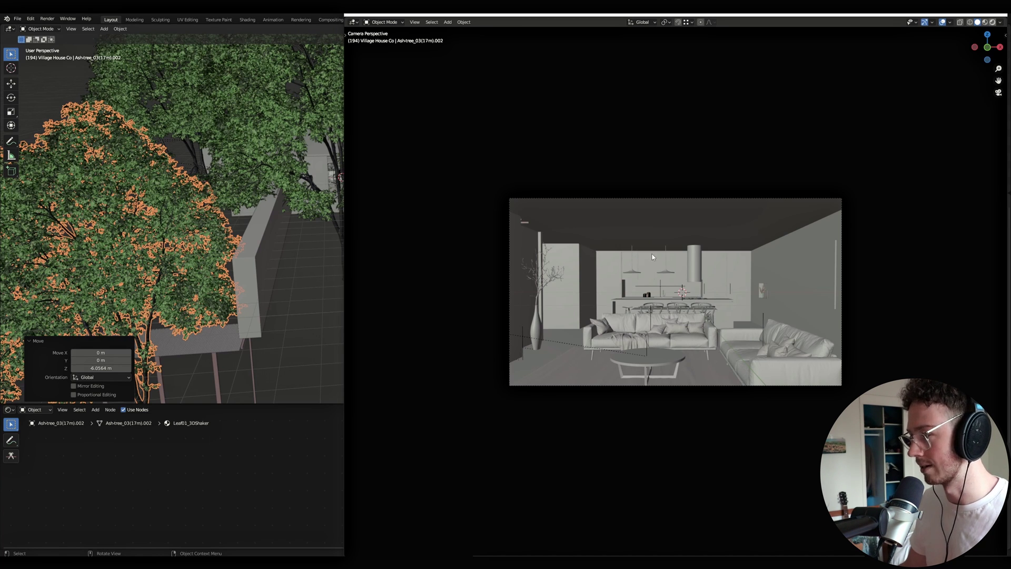
pyautogui.press('z')
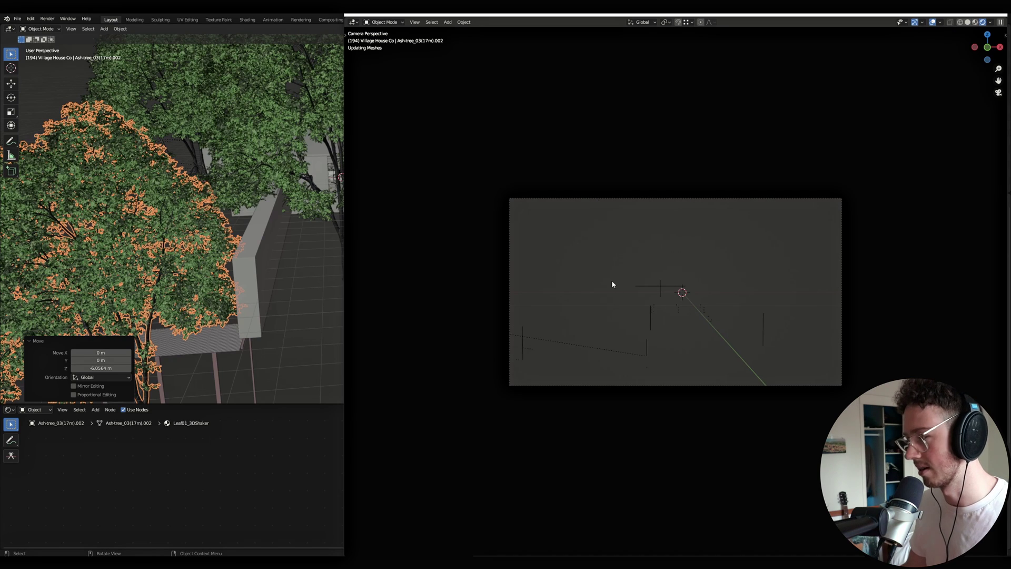
pyautogui.scroll(-5, 175, 185)
pyautogui.scroll(5, 289, 210)
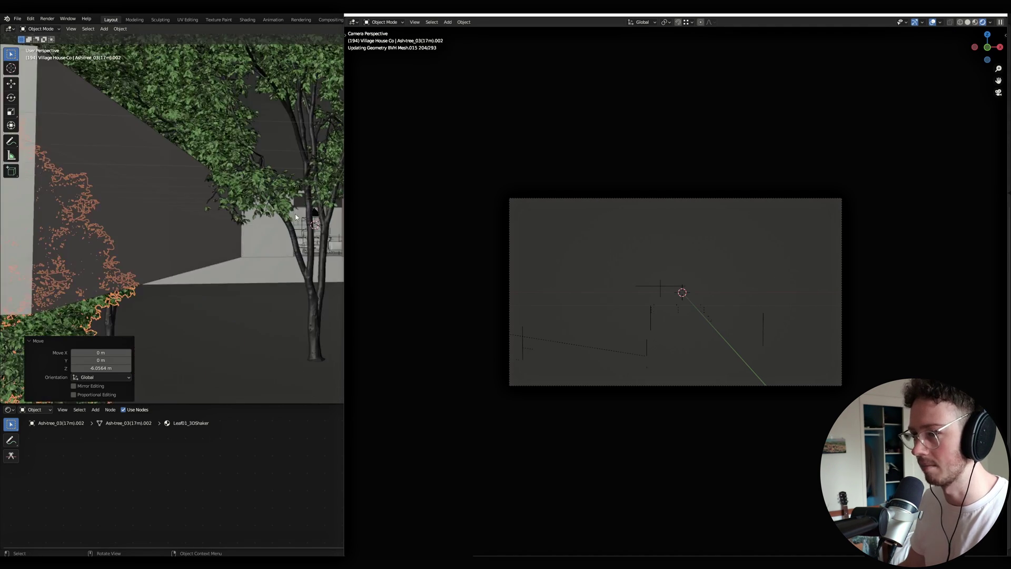
pyautogui.scroll(4, 345, 232)
pyautogui.scroll(-5, 458, 235)
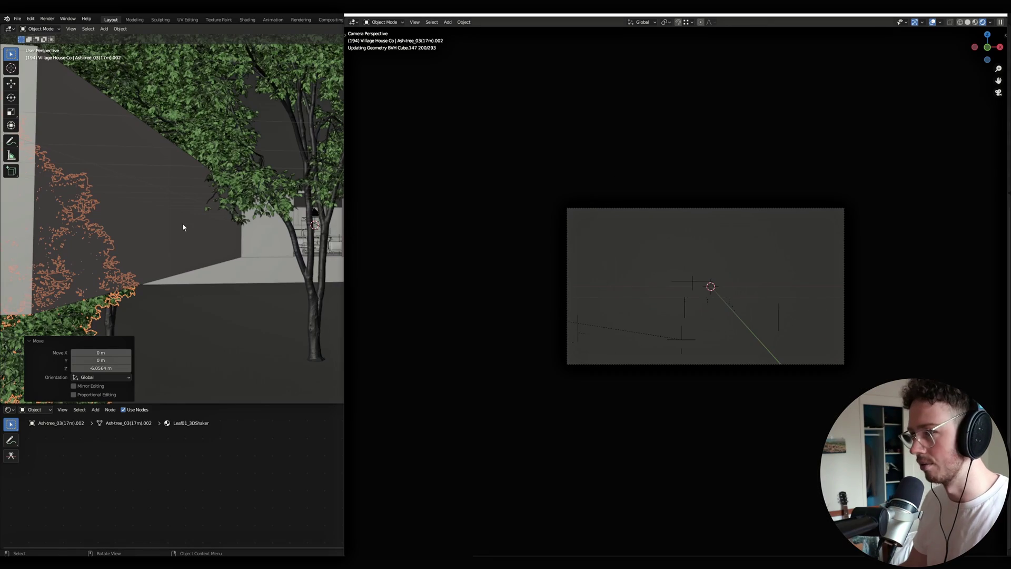
pyautogui.scroll(5, 124, 228)
pyautogui.scroll(-5, 186, 269)
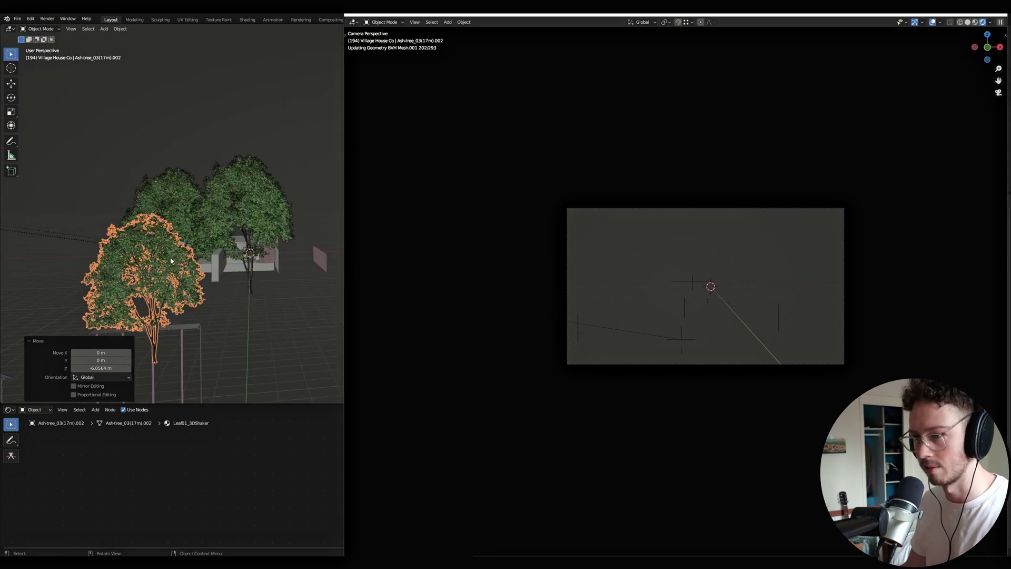
# - Select the roog1.001 object near the house and orbit to an overview of the trees
pyautogui.moveTo(299, 284); pyautogui.dragTo(270, 180)
pyautogui.scroll(3, 225, 316)
pyautogui.scroll(4, 219, 171)
pyautogui.click(282, 205)
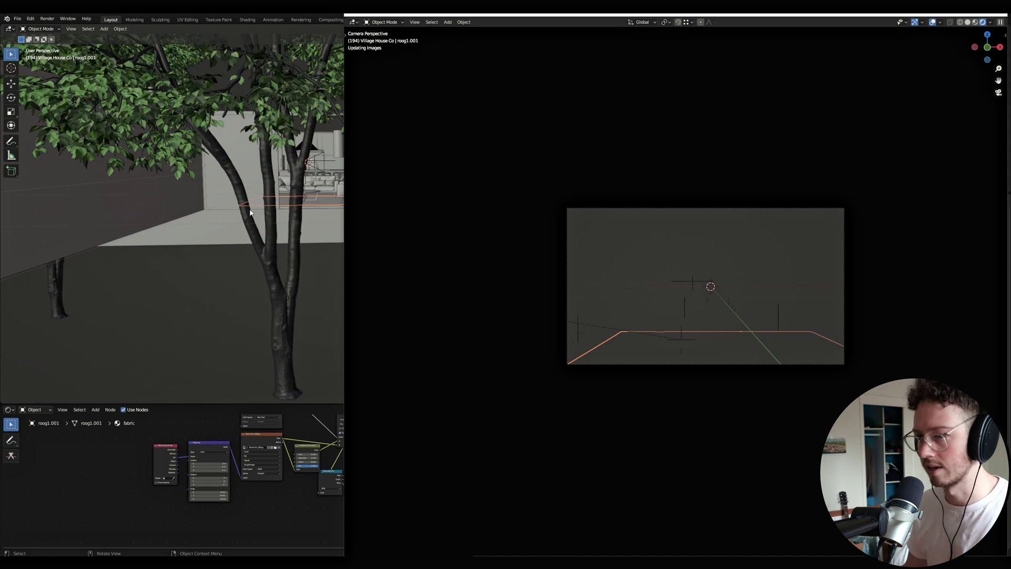
pyautogui.moveTo(183, 292); pyautogui.dragTo(241, 305)
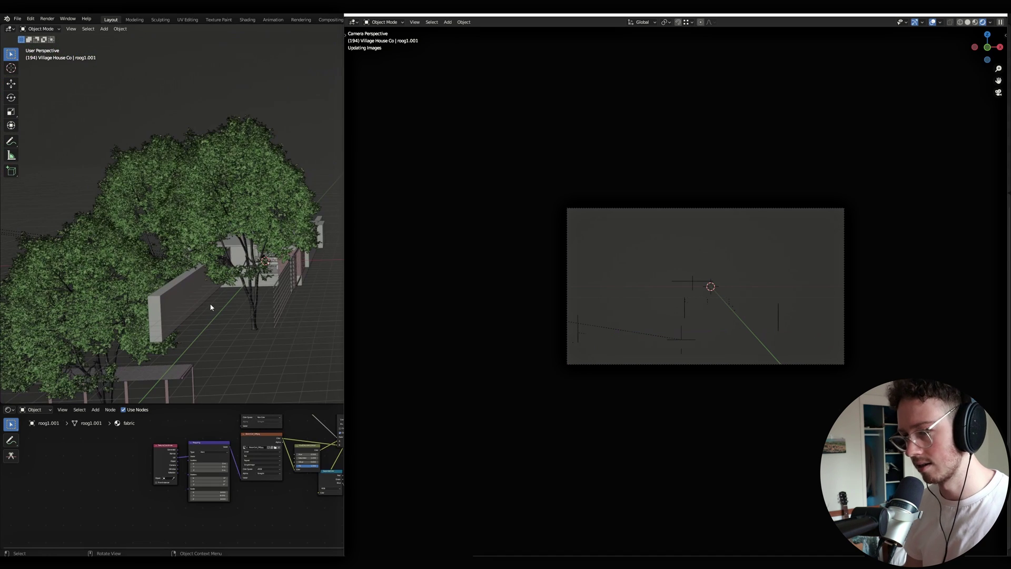
pyautogui.moveTo(196, 267); pyautogui.dragTo(233, 292)
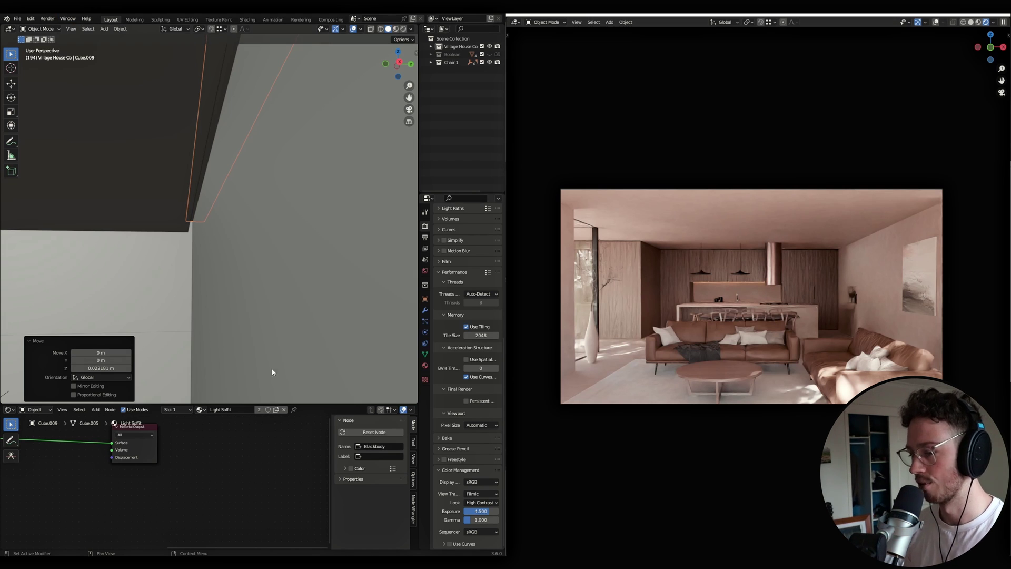
pyautogui.scroll(3, 467, 248)
pyautogui.scroll(7, 467, 249)
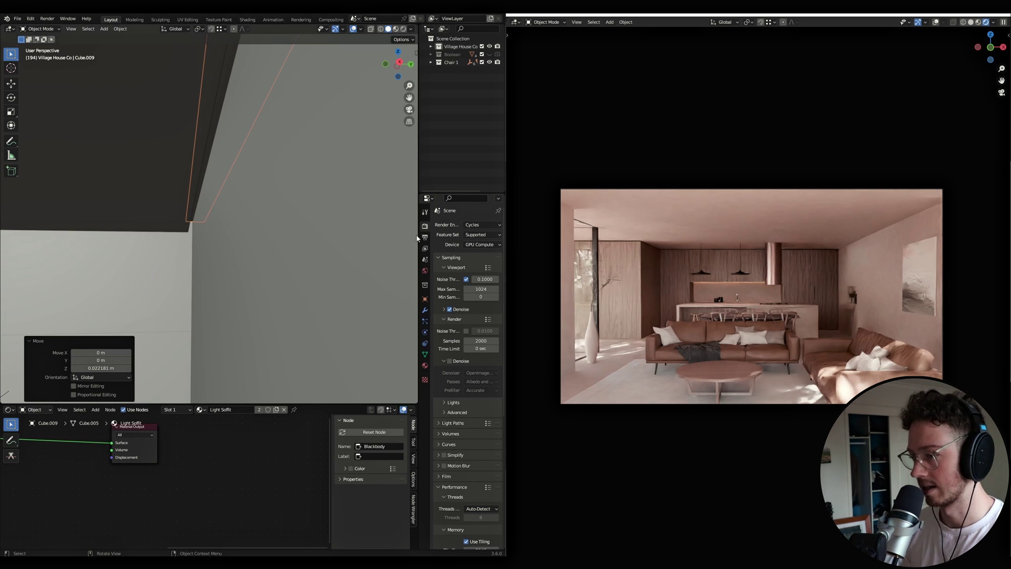
pyautogui.scroll(-6, 456, 430)
pyautogui.scroll(-4, 456, 431)
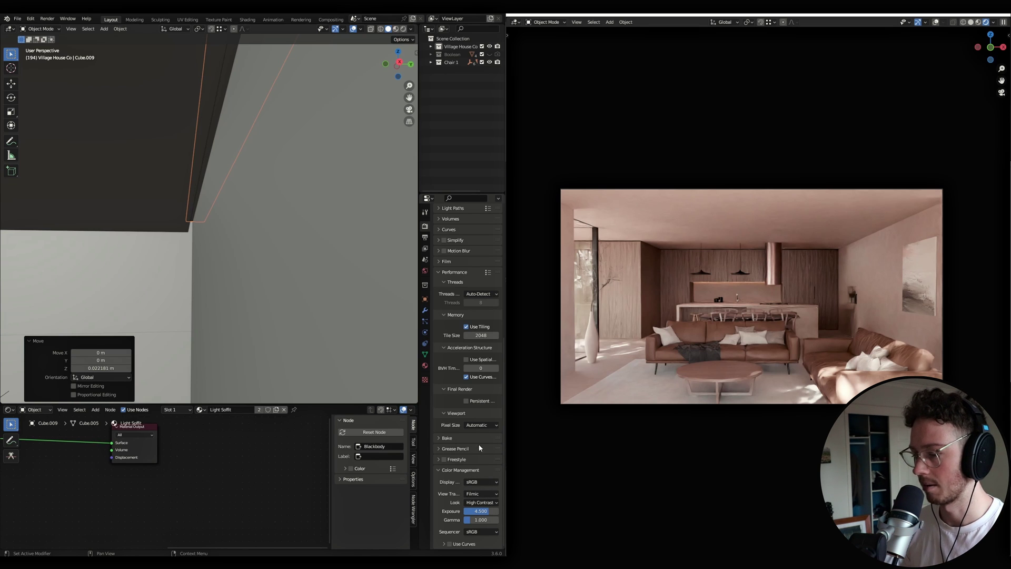
pyautogui.click(486, 504)
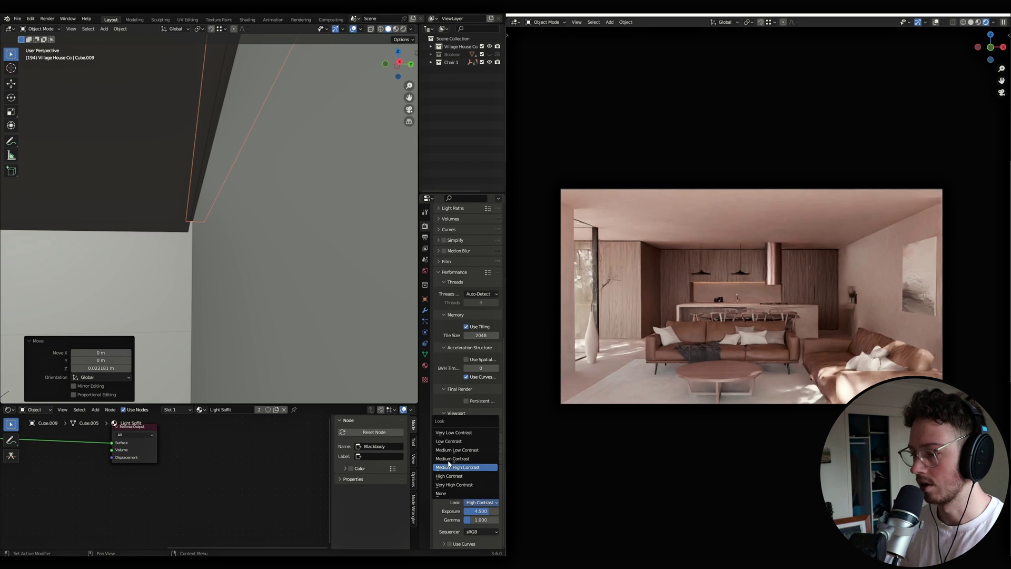
pyautogui.click(486, 506)
pyautogui.click(486, 506)
pyautogui.click(469, 467)
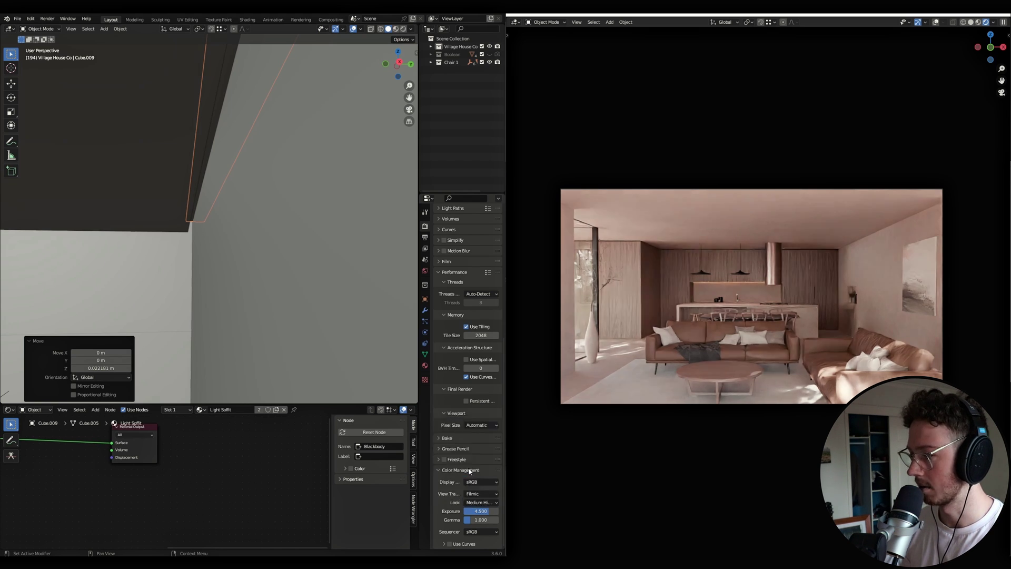
pyautogui.click(481, 502)
pyautogui.click(471, 476)
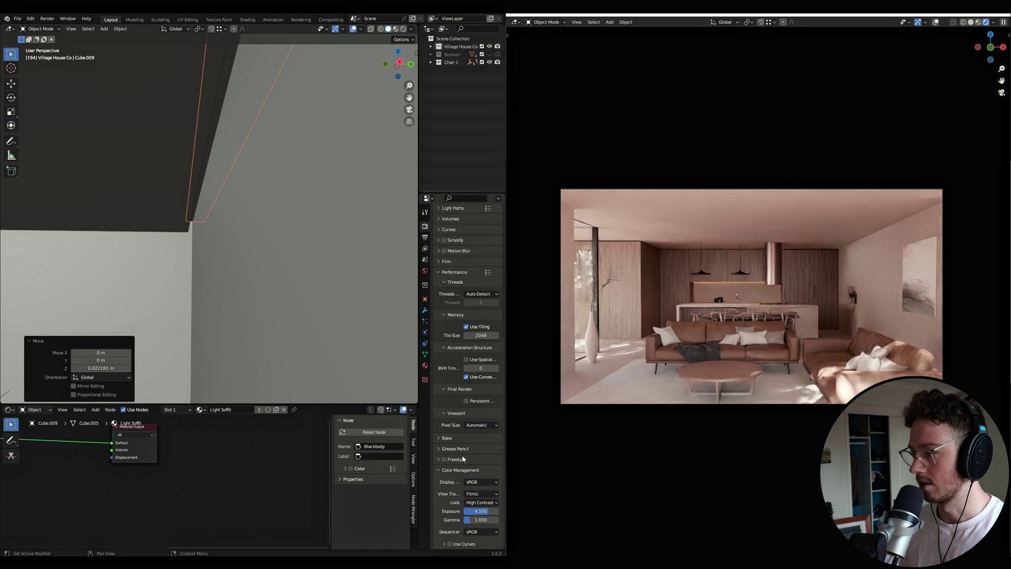
pyautogui.scroll(10, 463, 311)
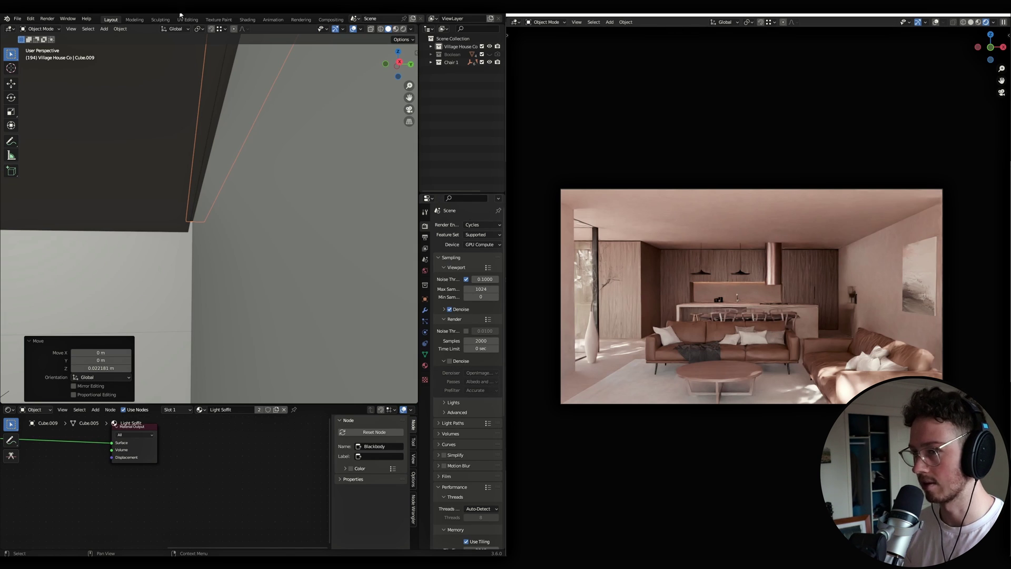
# - In the Compositing workspace, arrange the Denoise and Composite nodes
pyautogui.click(330, 20)
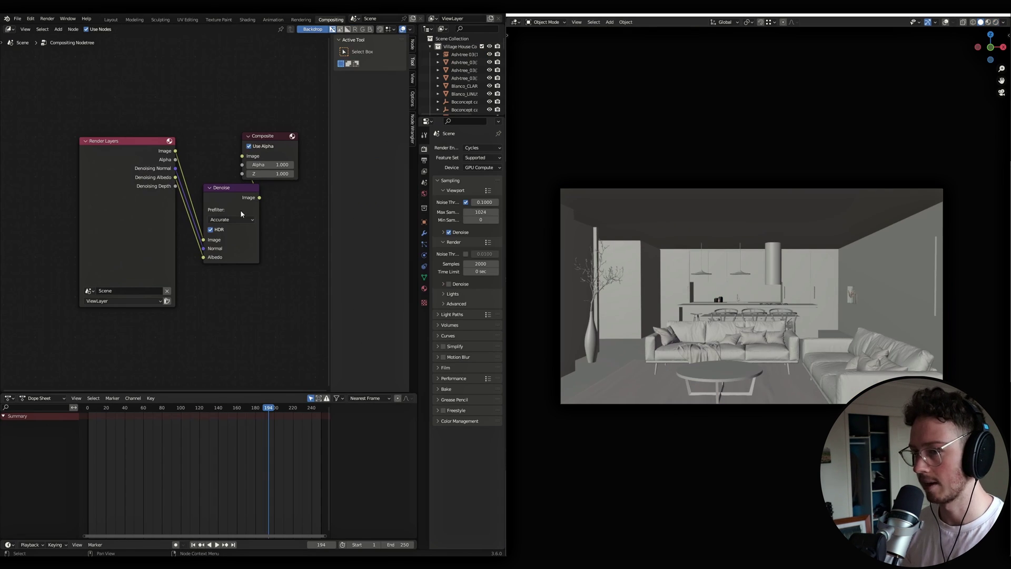
pyautogui.moveTo(227, 204); pyautogui.dragTo(213, 200)
pyautogui.click(249, 146)
pyautogui.moveTo(264, 138); pyautogui.dragTo(298, 135)
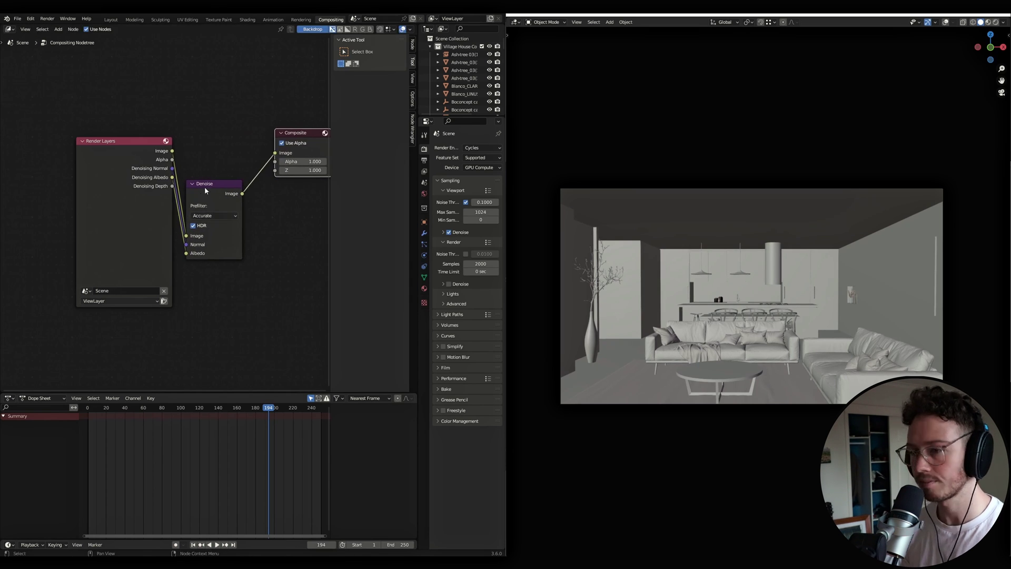
pyautogui.click(237, 183)
pyautogui.moveTo(236, 182); pyautogui.dragTo(239, 172)
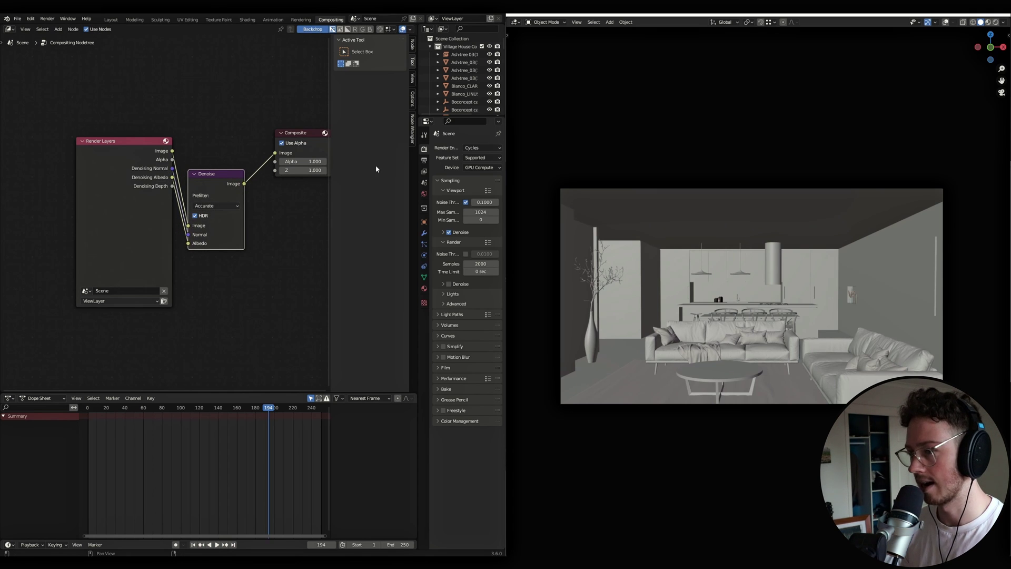
# - Check the View Layer passes, finalise the node positions, and display the finished render
pyautogui.click(424, 171)
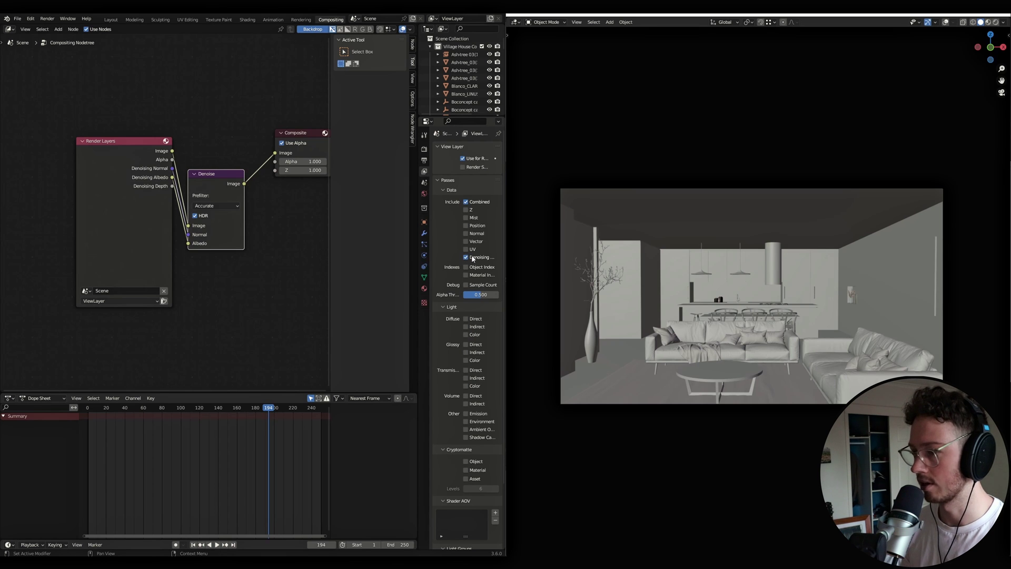
pyautogui.moveTo(206, 178); pyautogui.dragTo(223, 170)
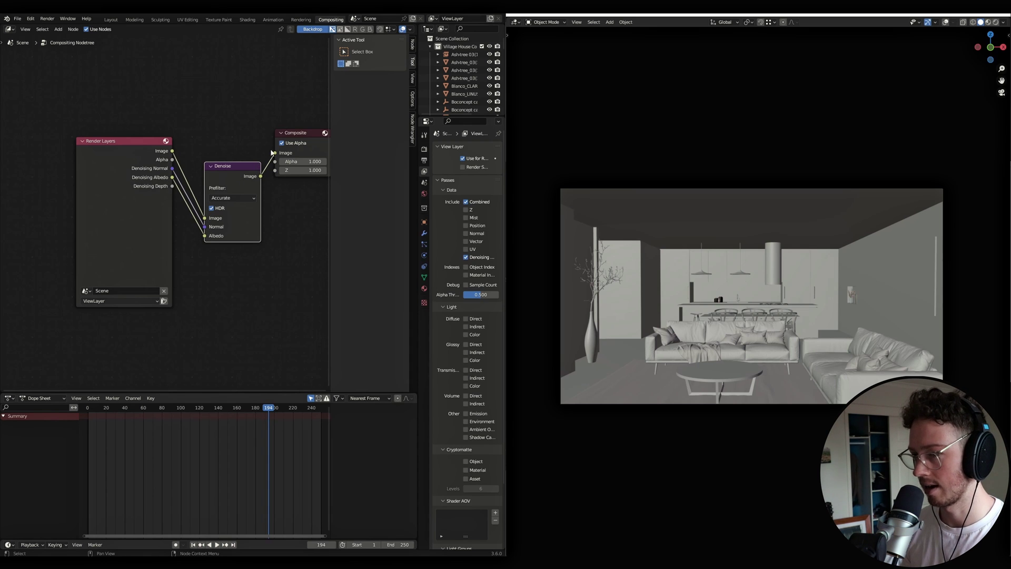
pyautogui.moveTo(301, 136); pyautogui.dragTo(300, 134)
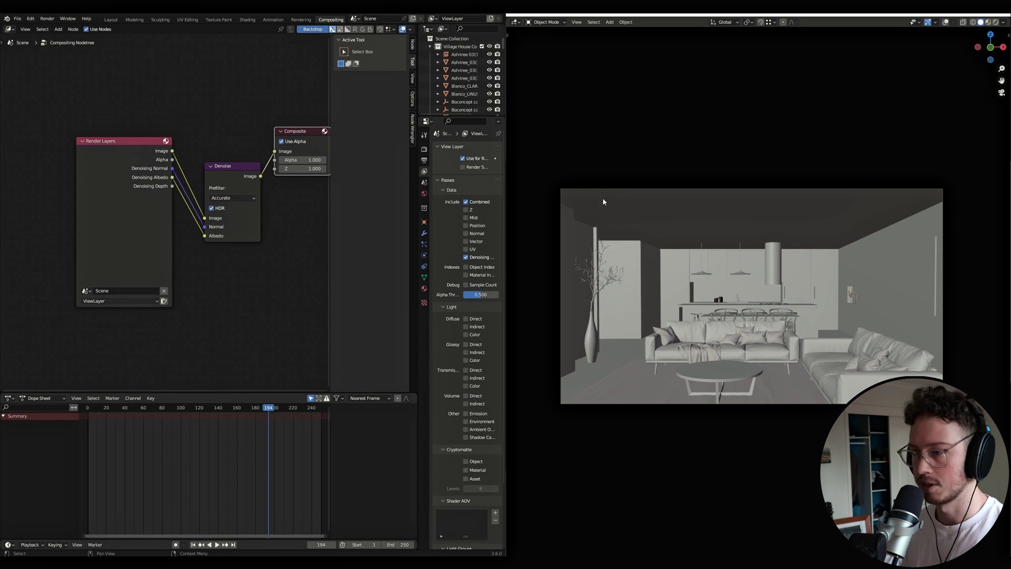
pyautogui.moveTo(207, 172); pyautogui.dragTo(194, 157)
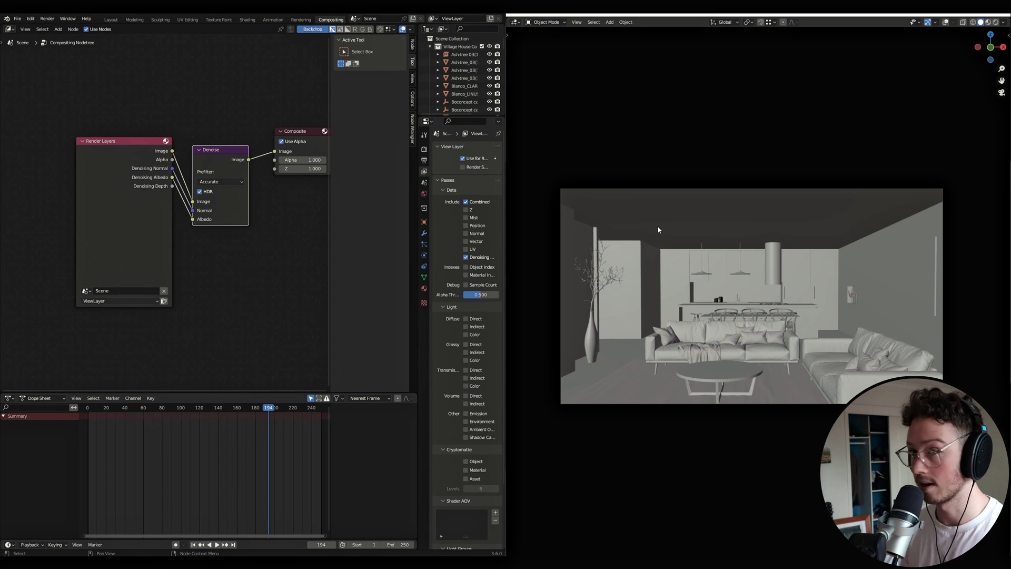
pyautogui.press('F11')
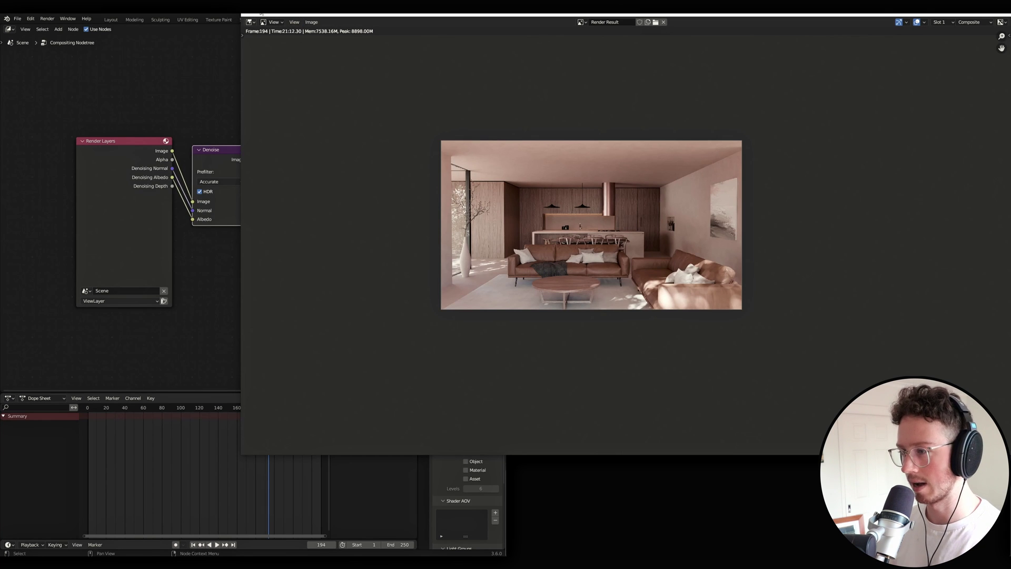
# - Save the render via Image > Save As, switching the file format from PNG to TIFF
pyautogui.click(311, 21)
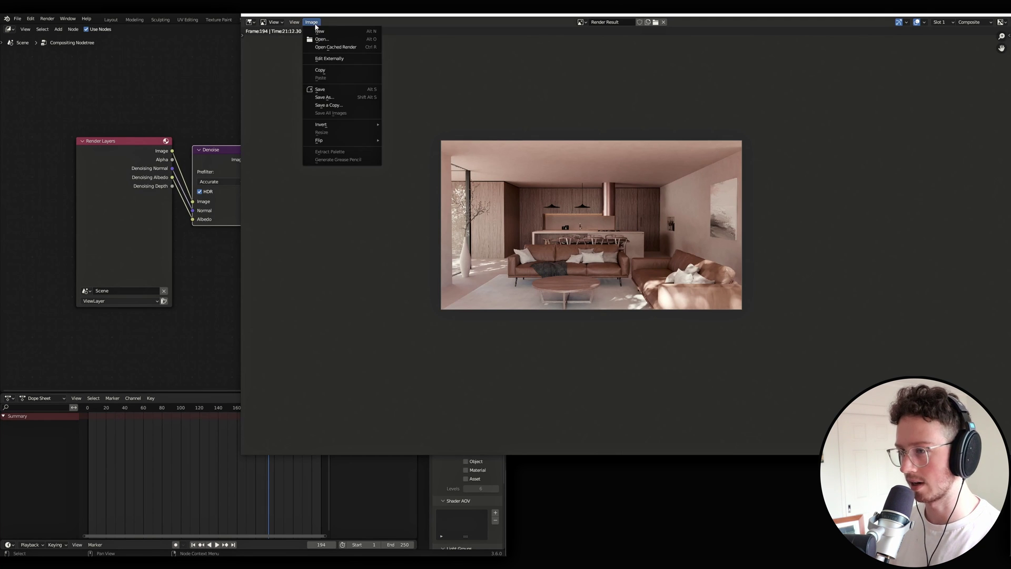
pyautogui.click(355, 99)
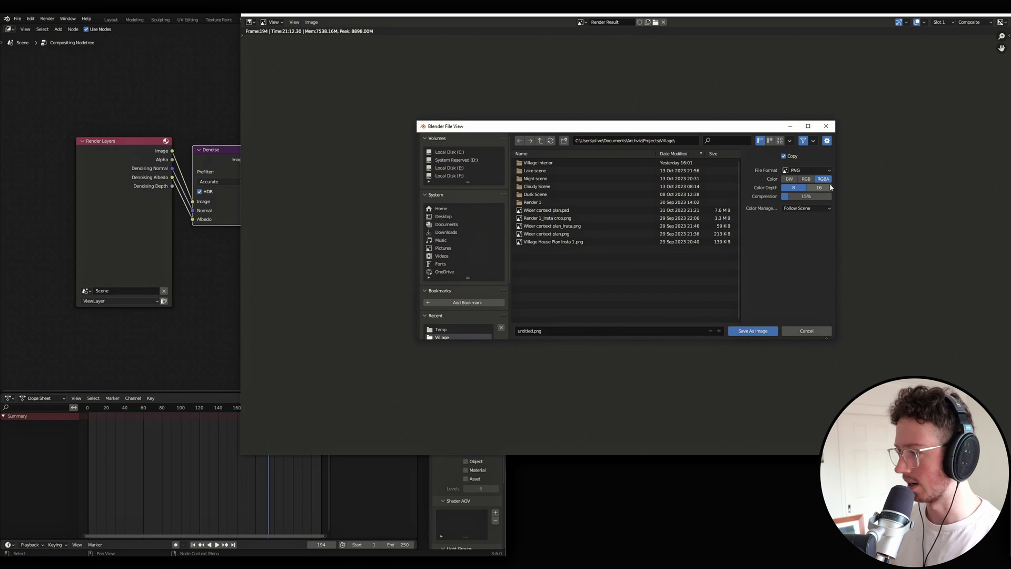
pyautogui.click(817, 172)
pyautogui.click(818, 199)
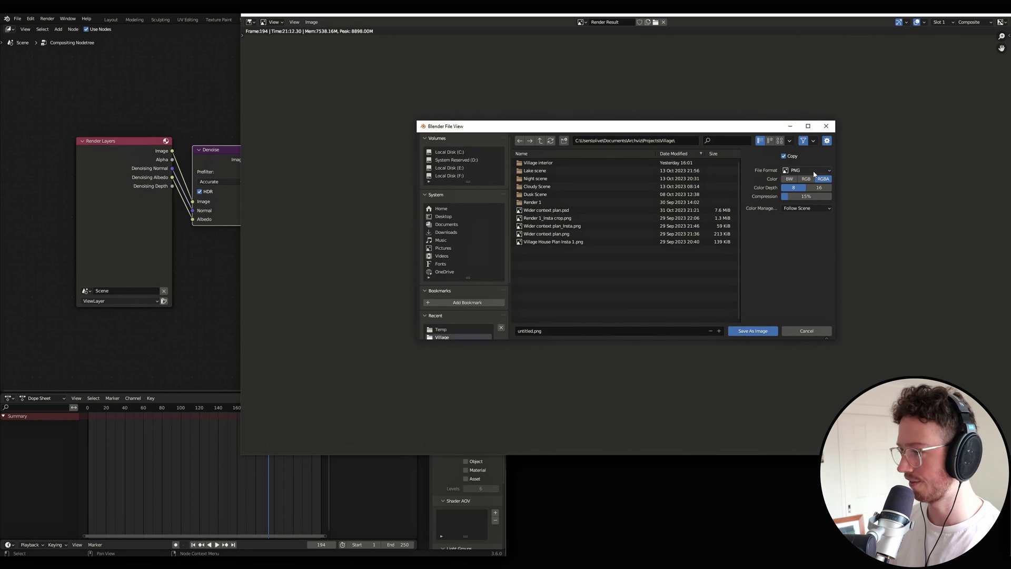
pyautogui.click(813, 172)
pyautogui.click(803, 238)
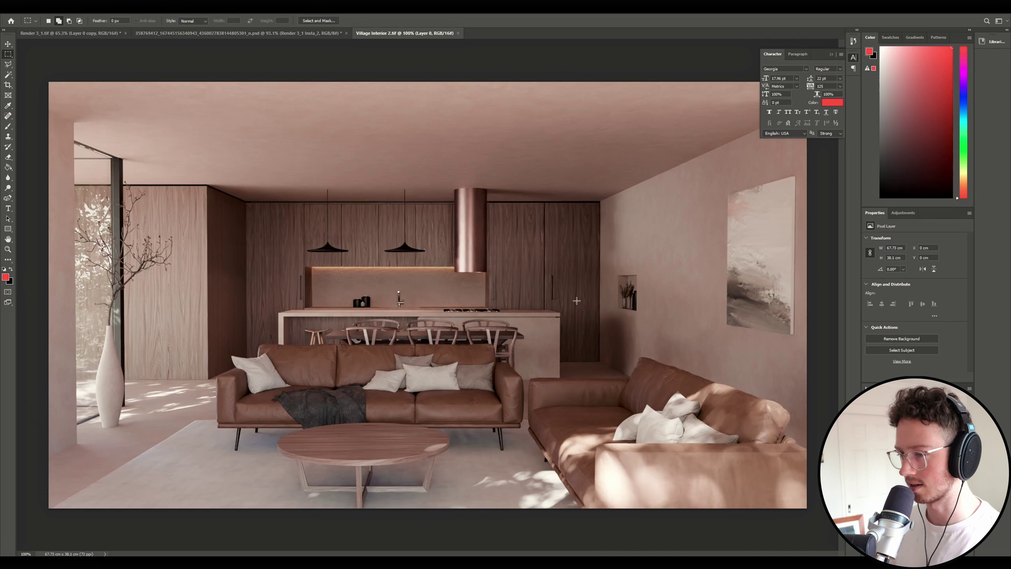
# - Convert the render layer to a smart object and launch Filter > Camera Raw Filter
pyautogui.scroll(-3, 558, 242)
pyautogui.scroll(2, 472, 258)
pyautogui.scroll(-2, 528, 250)
pyautogui.rightClick(901, 400)
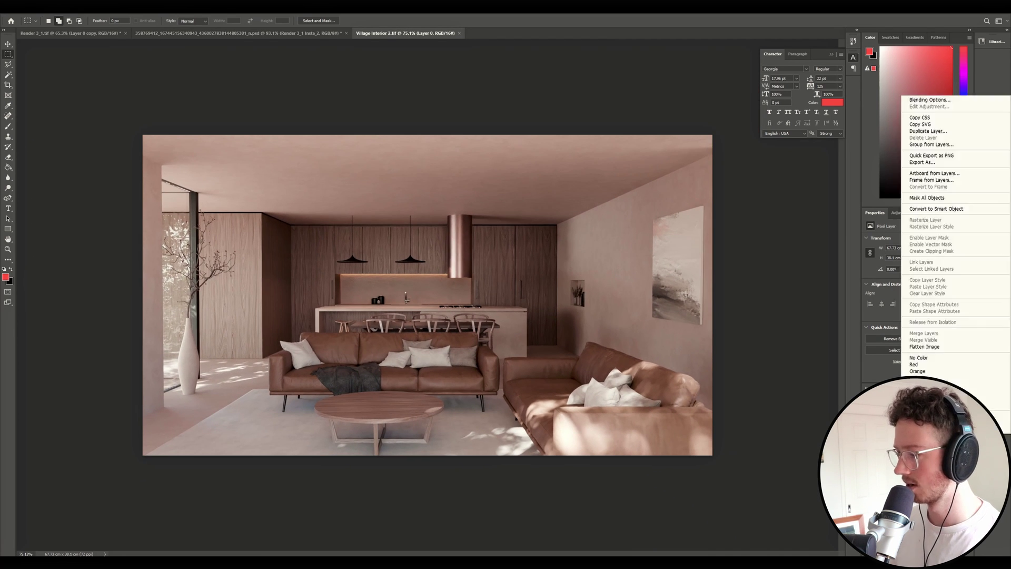
pyautogui.click(936, 209)
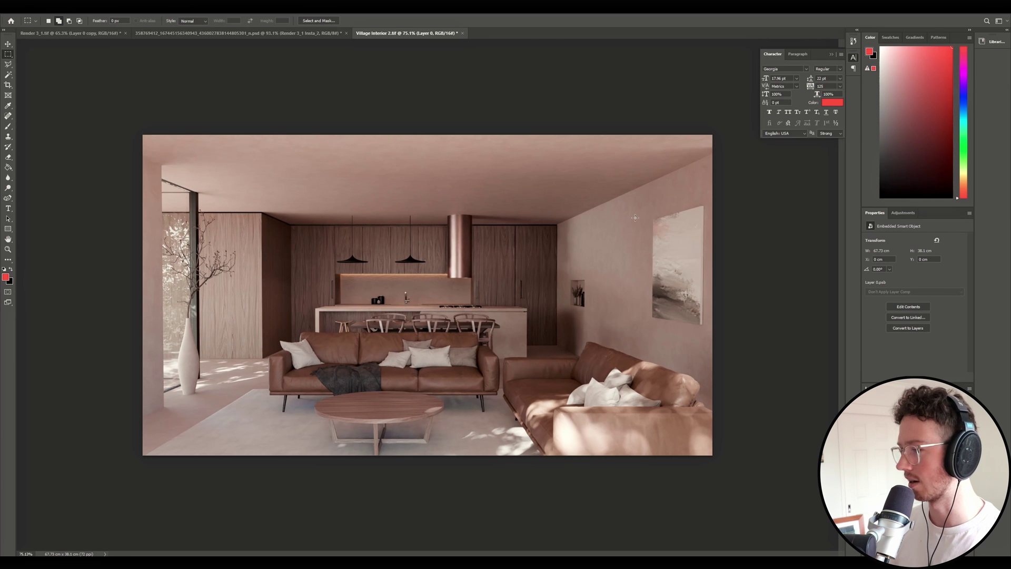
pyautogui.click(101, 11)
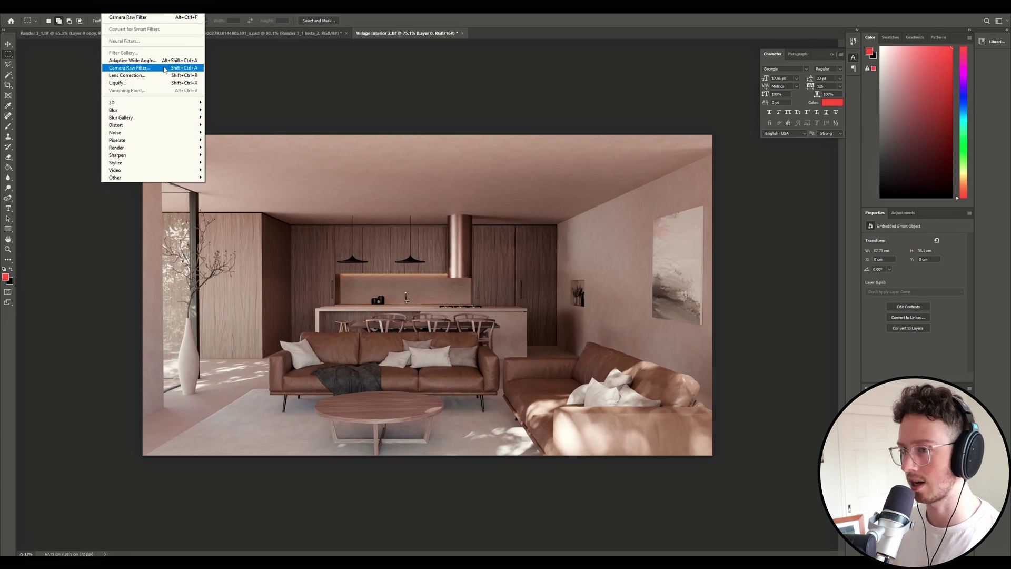
pyautogui.click(132, 68)
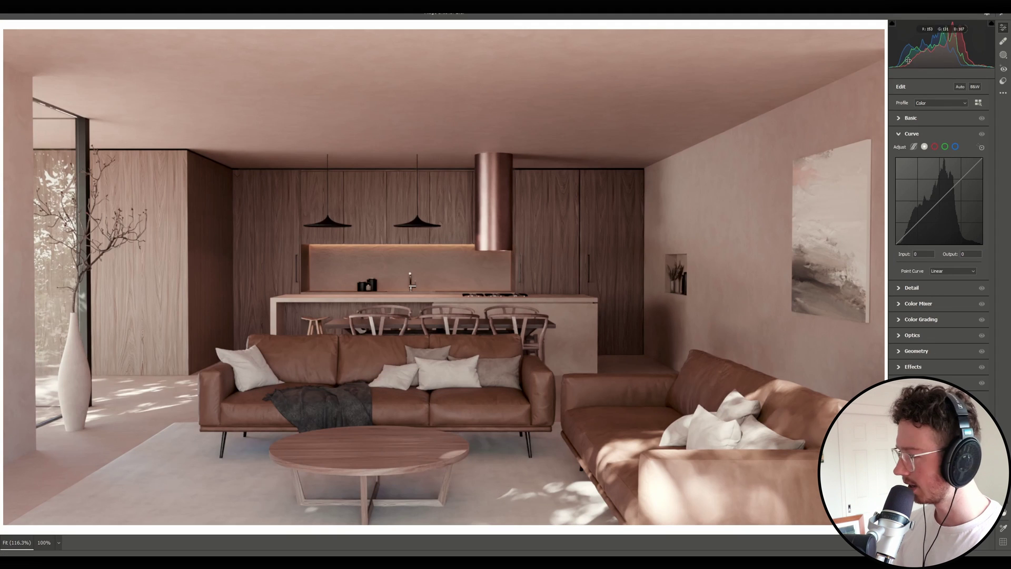
# - Set the Camera Raw canvas backdrop to dark grey
pyautogui.scroll(-3, 450, 296)
pyautogui.scroll(3, 450, 296)
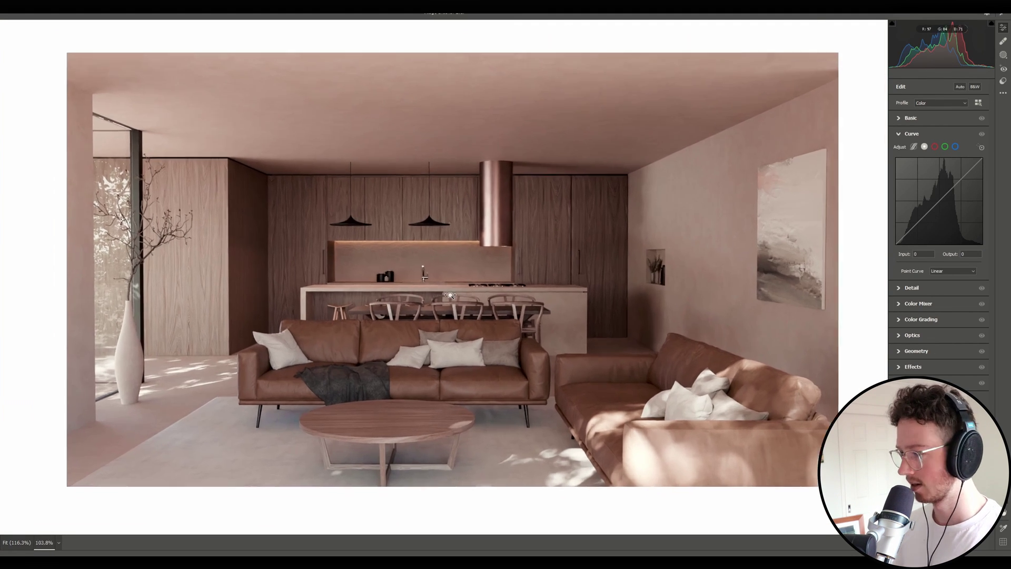
pyautogui.rightClick(490, 219)
pyautogui.click(874, 266)
pyautogui.rightClick(874, 266)
pyautogui.click(890, 266)
pyautogui.scroll(-2, 503, 298)
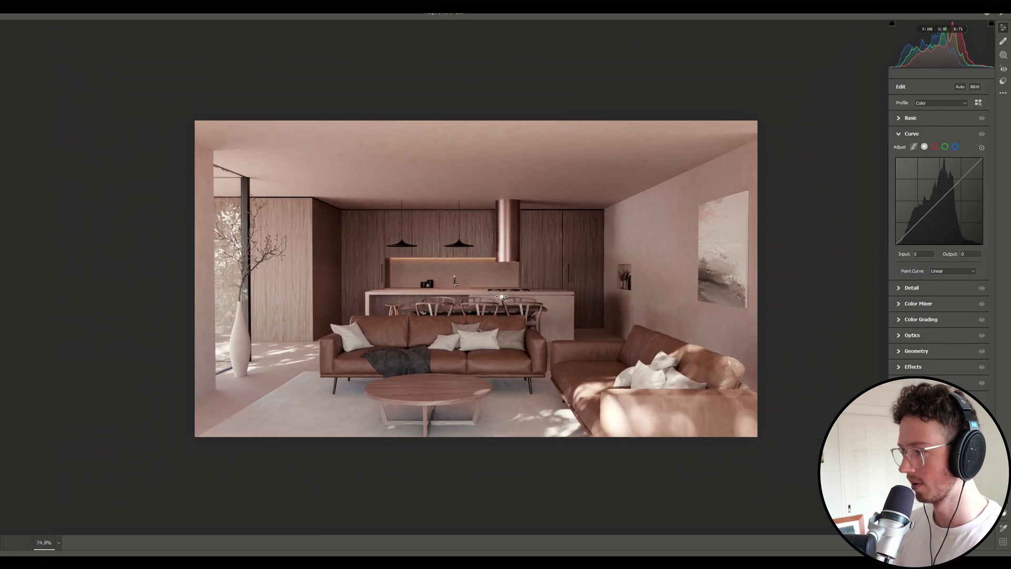
# - Expand the Basic tone panel and adjust the Shadows slider
pyautogui.click(1003, 41)
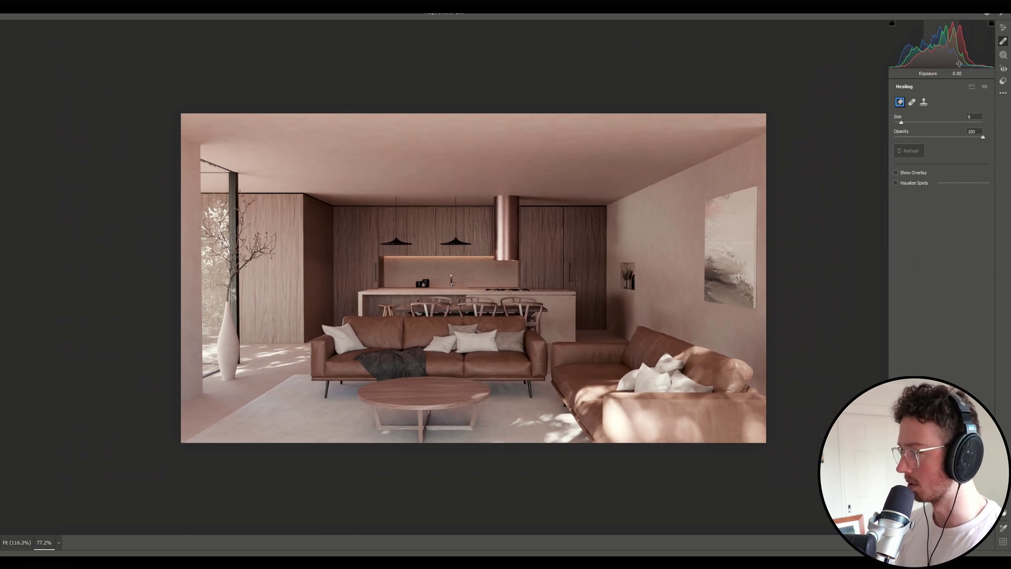
pyautogui.click(1003, 27)
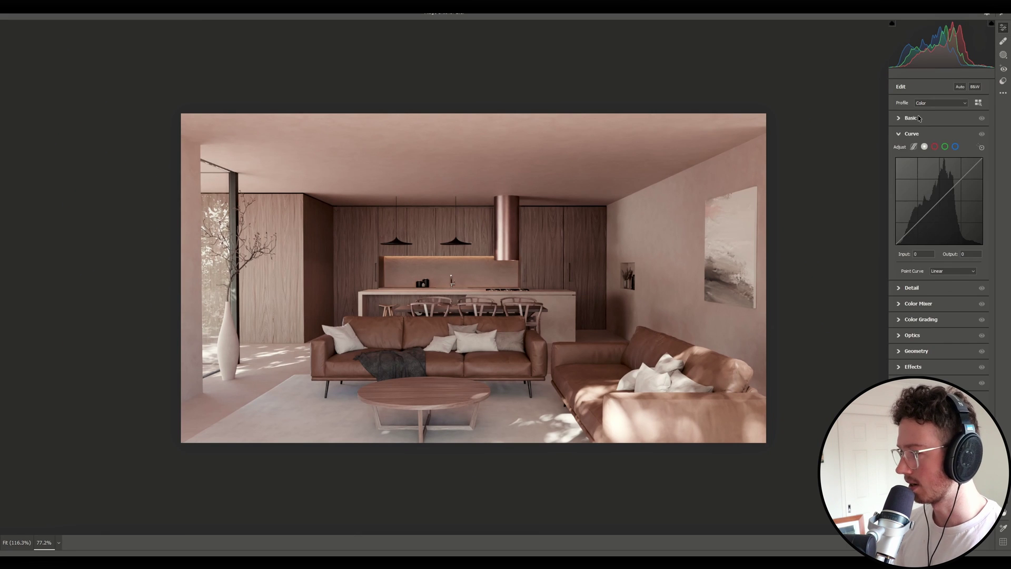
pyautogui.click(910, 118)
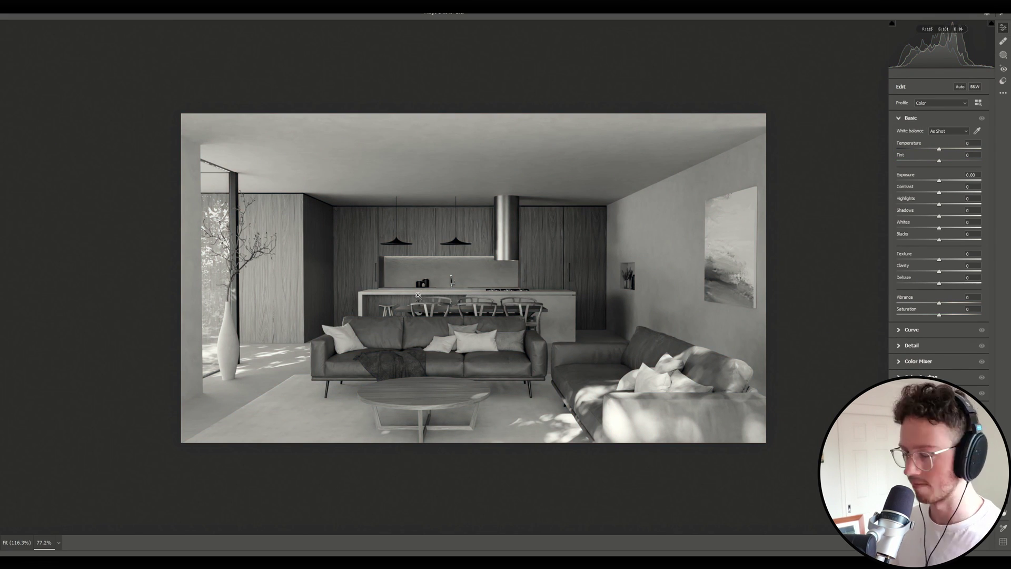
pyautogui.scroll(-2, 401, 316)
pyautogui.scroll(1, 401, 317)
pyautogui.scroll(1, 401, 316)
pyautogui.scroll(-2, 487, 206)
pyautogui.scroll(2, 464, 268)
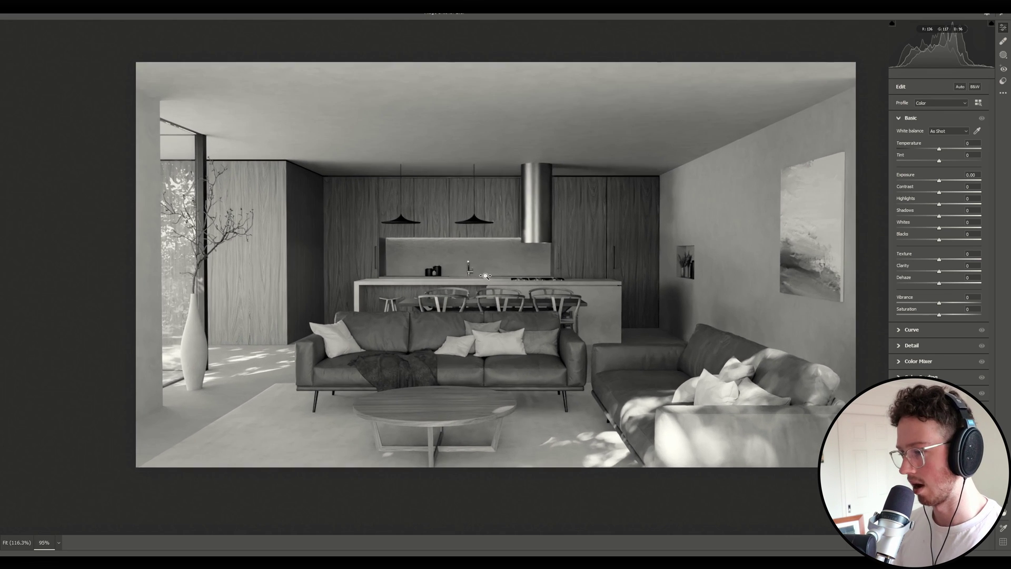
pyautogui.scroll(-2, 485, 276)
pyautogui.scroll(1, 484, 271)
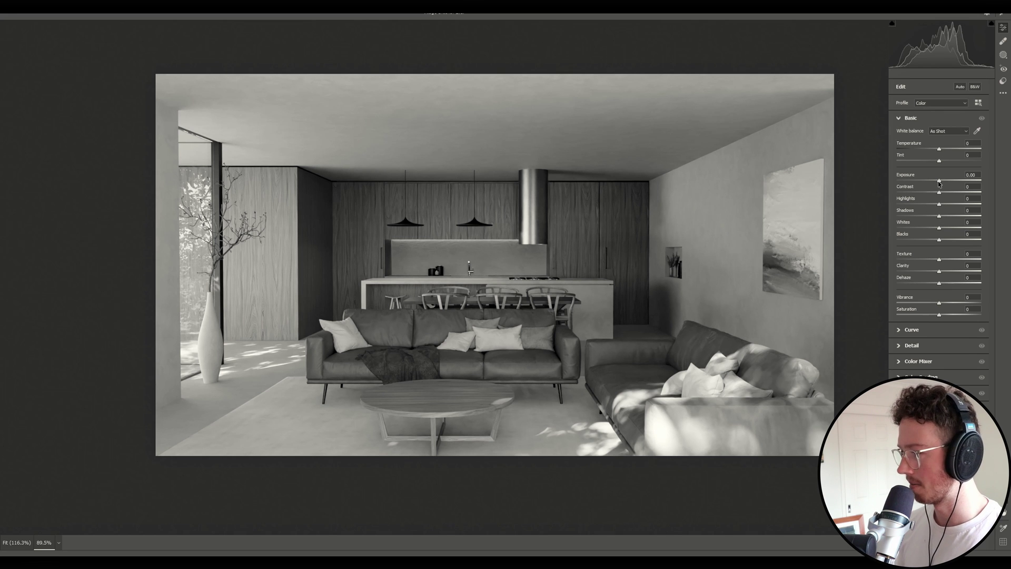
pyautogui.scroll(-2, 632, 235)
pyautogui.scroll(1, 632, 234)
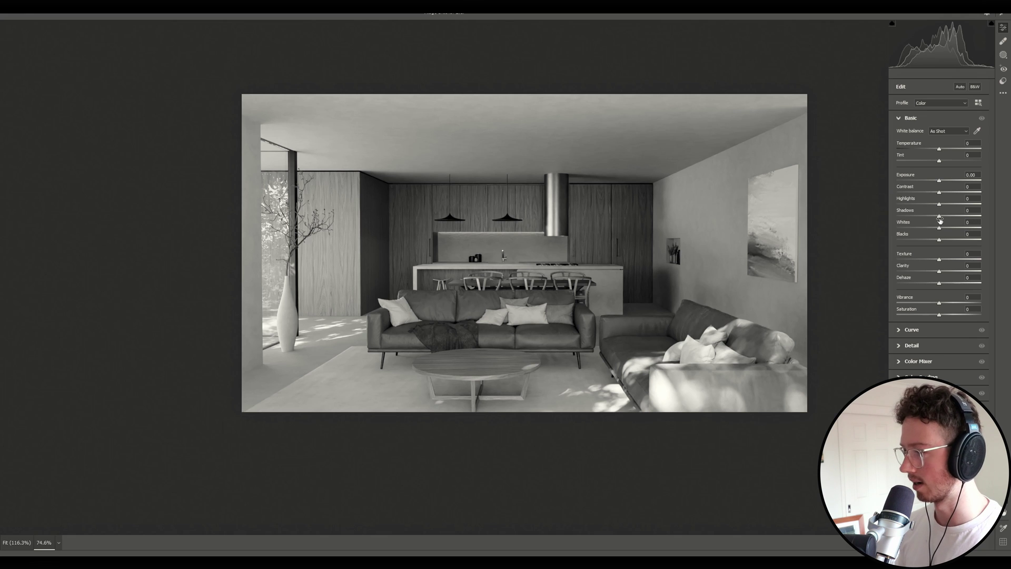
pyautogui.moveTo(928, 216)
pyautogui.mouseDown()
pyautogui.moveTo(950, 217)
pyautogui.moveTo(937, 217)
pyautogui.moveTo(937, 230)
pyautogui.mouseUp()
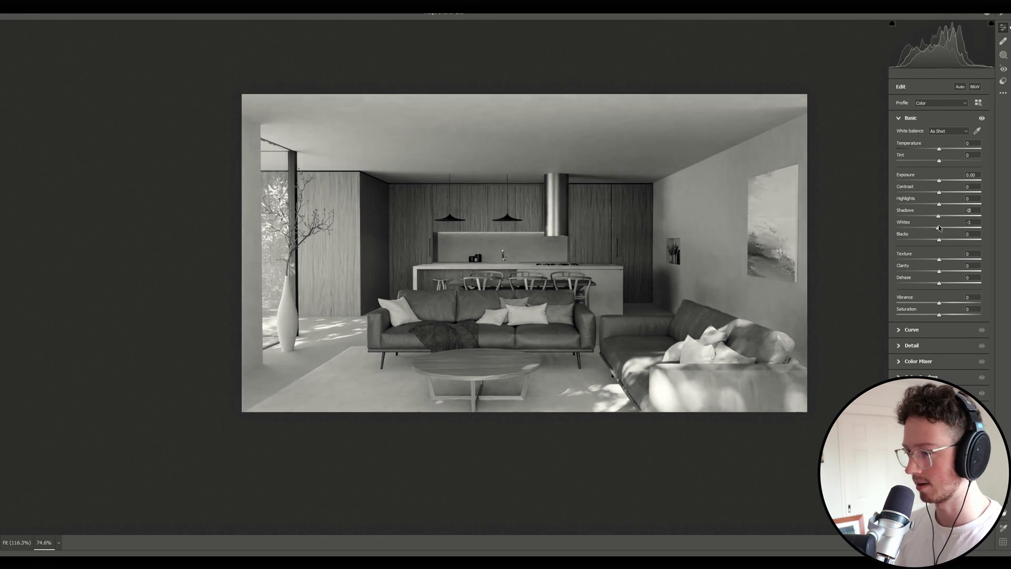
# - Apply Auto tone, then set the Blacks to about -20
pyautogui.click(961, 88)
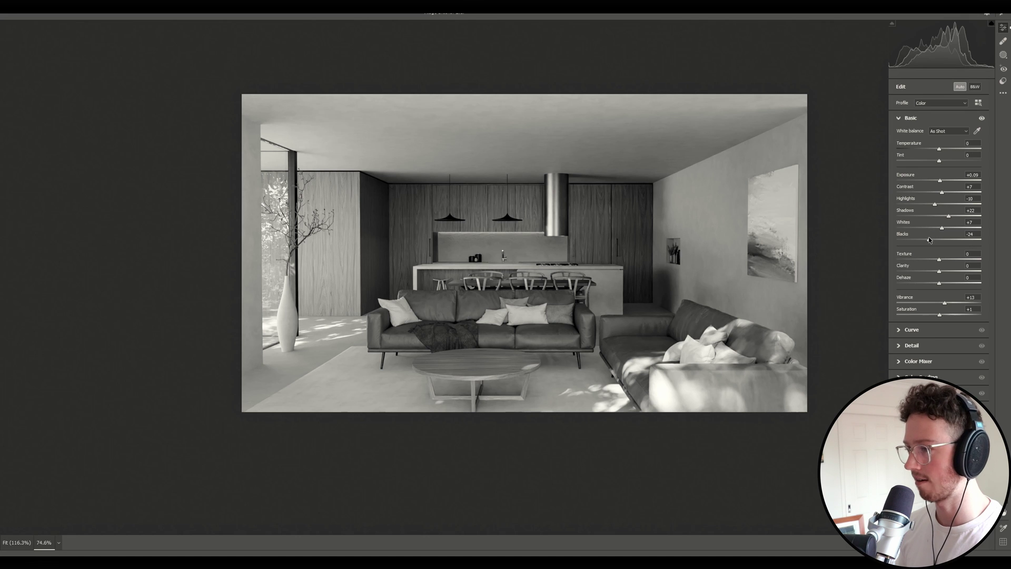
pyautogui.moveTo(929, 240); pyautogui.dragTo(941, 195)
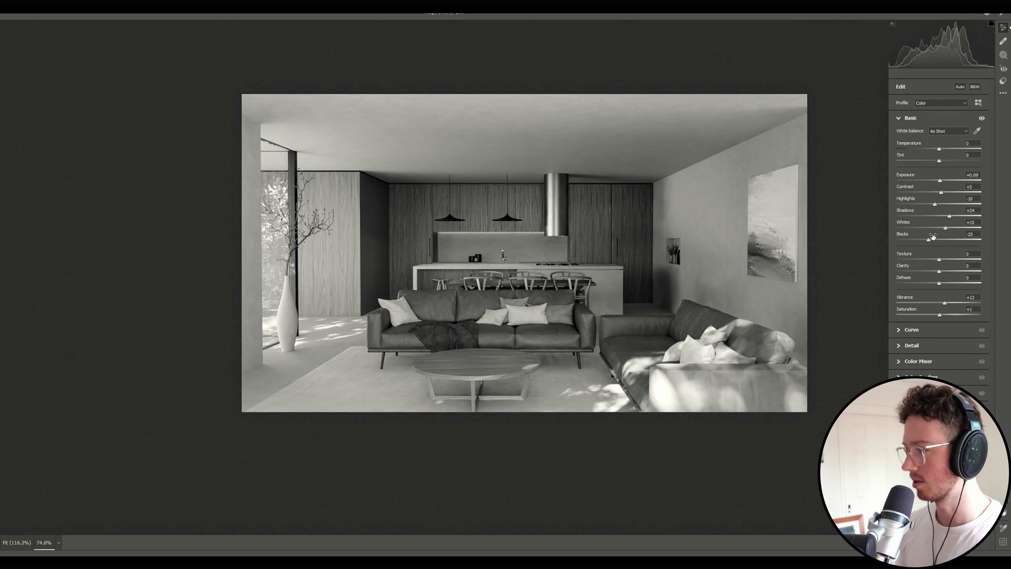
pyautogui.moveTo(926, 241); pyautogui.dragTo(929, 243)
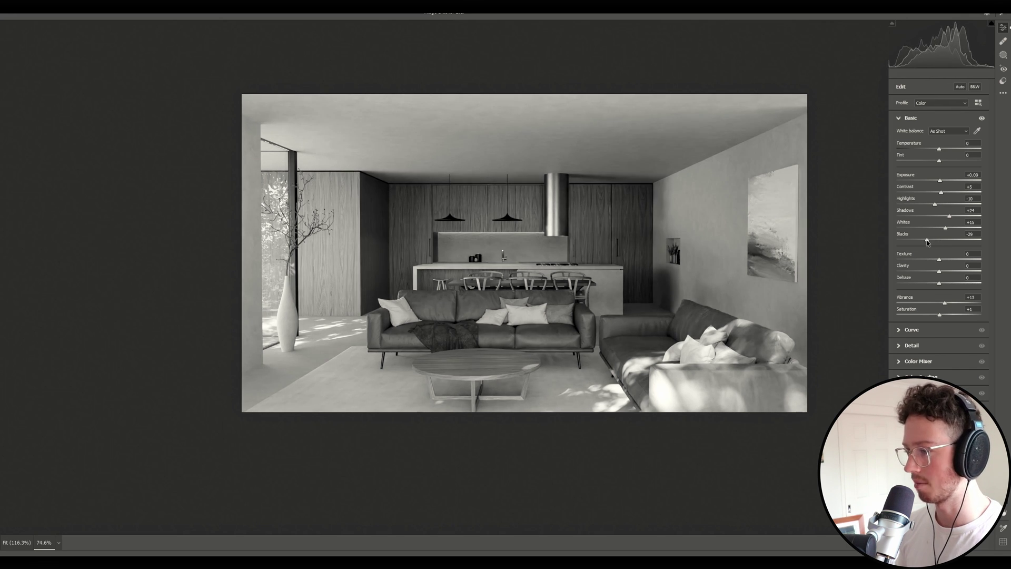
pyautogui.scroll(-5, 606, 248)
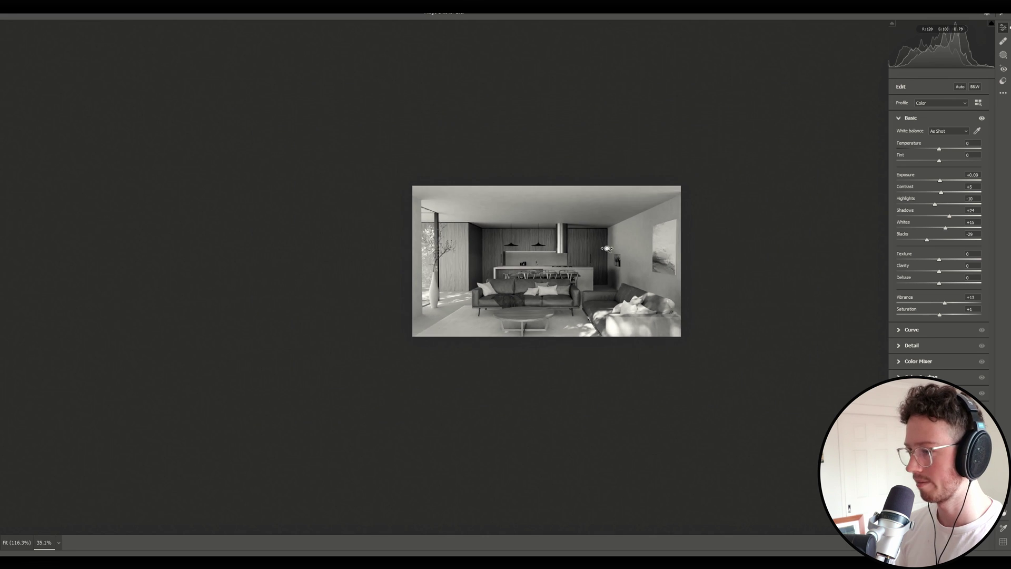
pyautogui.scroll(3, 606, 248)
pyautogui.scroll(-5, 584, 255)
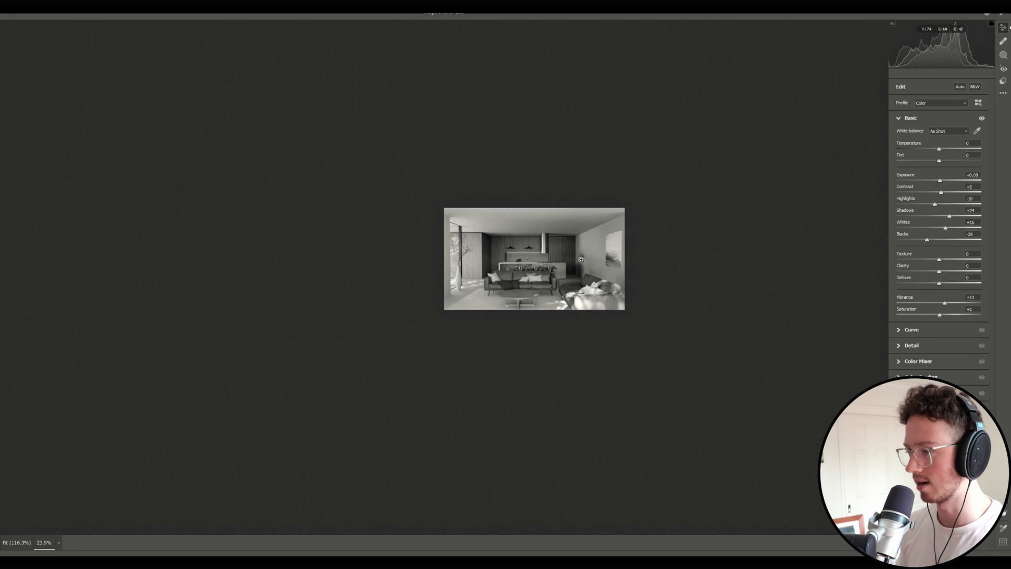
pyautogui.scroll(-3, 581, 258)
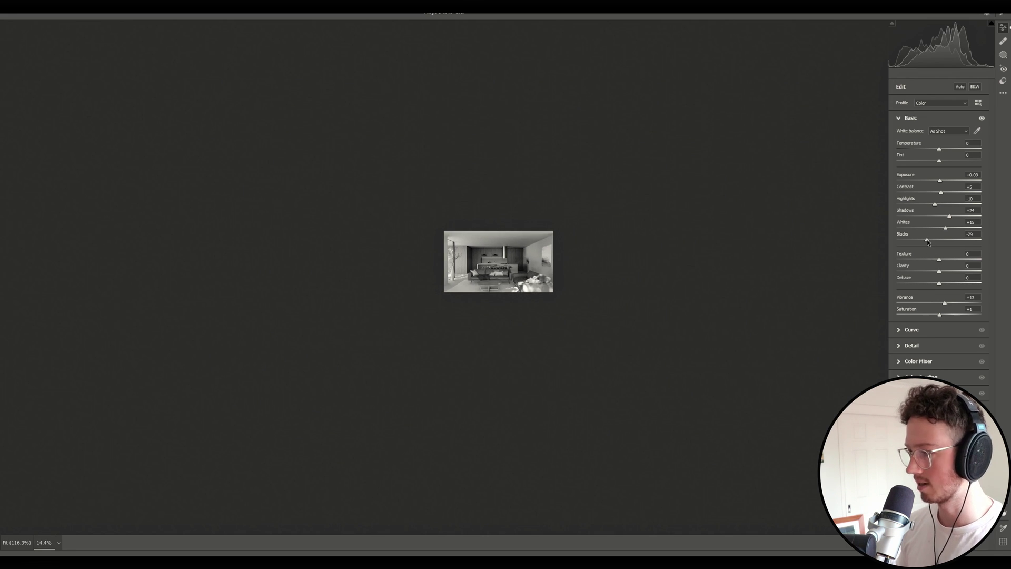
pyautogui.moveTo(928, 241); pyautogui.dragTo(931, 241)
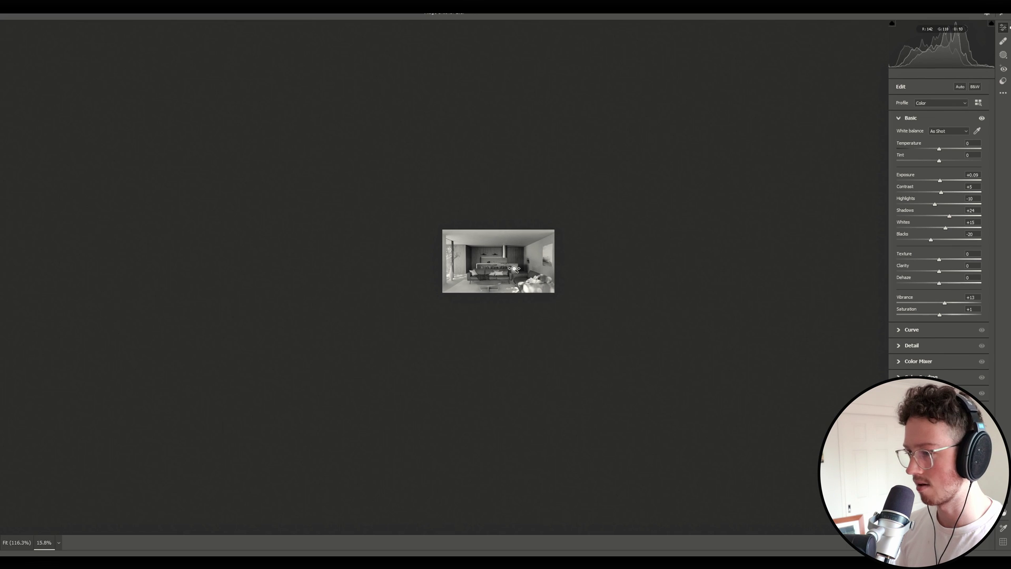
pyautogui.scroll(5, 636, 277)
pyautogui.scroll(-1, 636, 277)
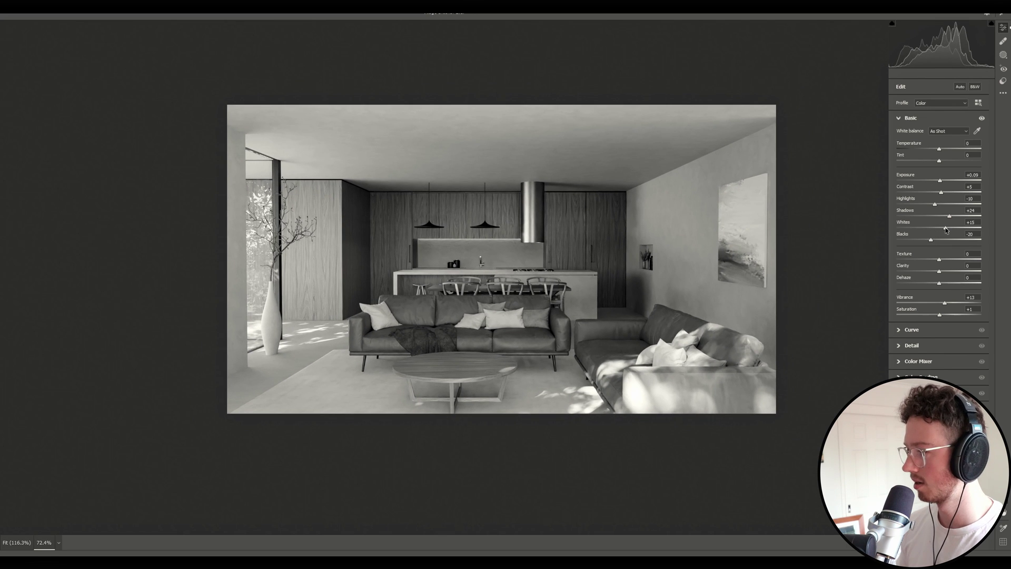
# - Raise Whites to +26 and Exposure to +0.40
pyautogui.moveTo(943, 229); pyautogui.dragTo(949, 227)
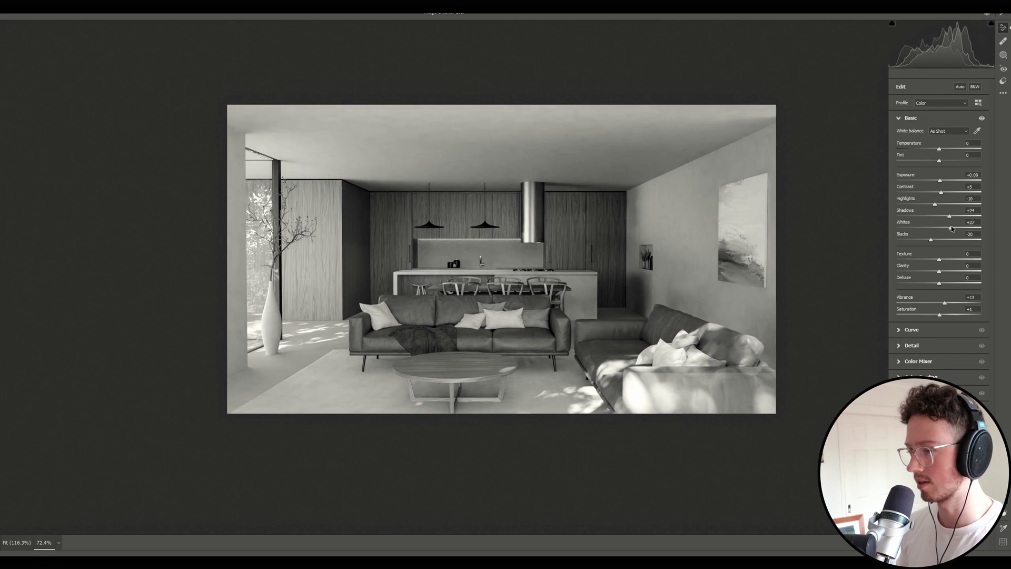
pyautogui.scroll(-4, 466, 247)
pyautogui.scroll(-1, 467, 248)
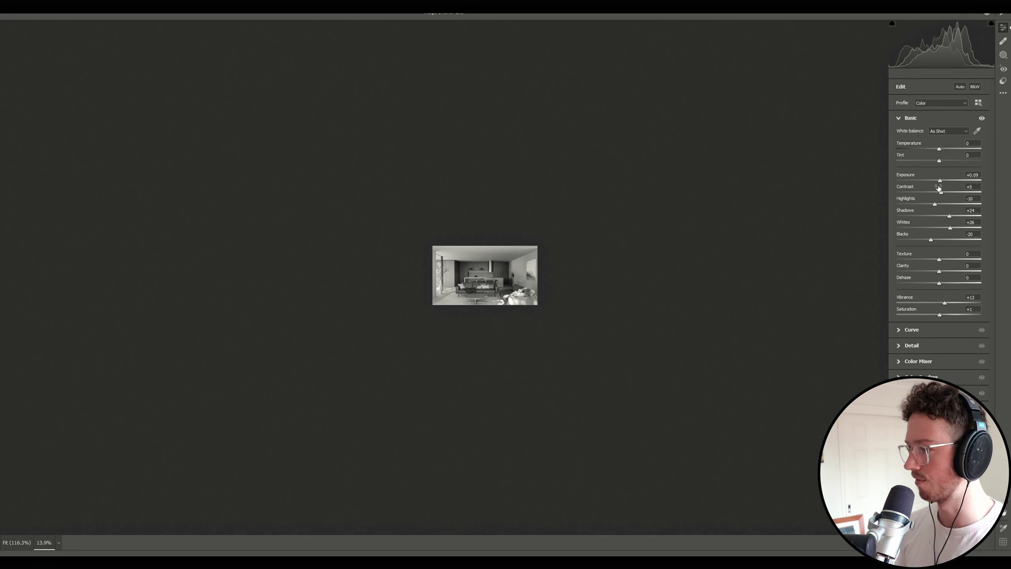
pyautogui.moveTo(939, 182); pyautogui.dragTo(943, 183)
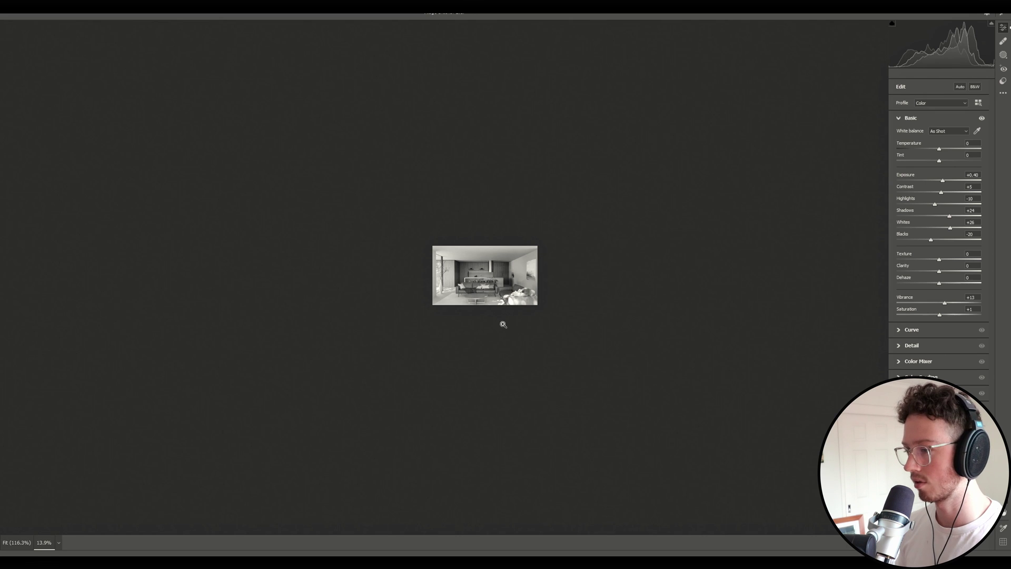
pyautogui.scroll(3, 483, 265)
pyautogui.scroll(2, 484, 266)
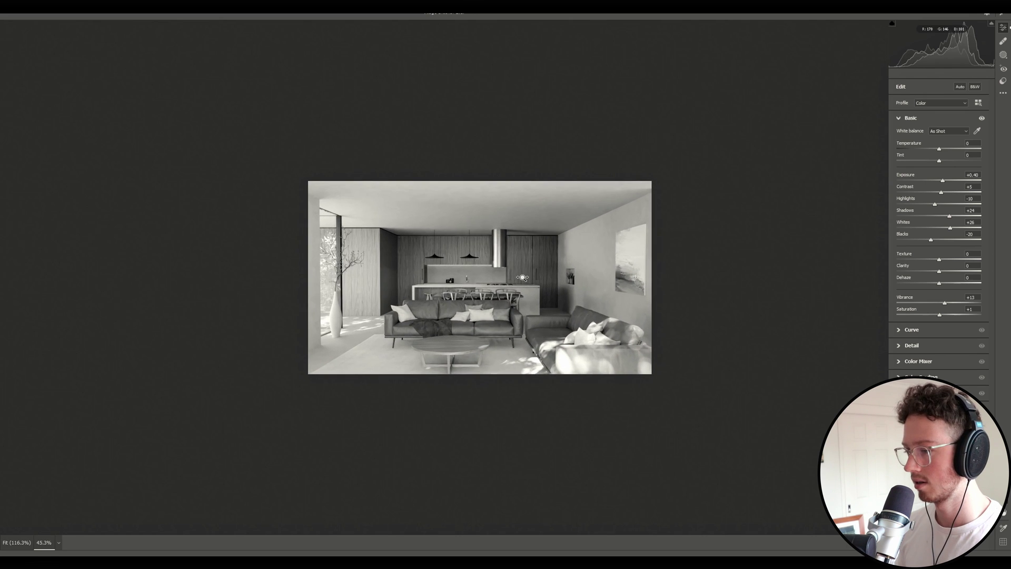
pyautogui.scroll(2, 477, 285)
pyautogui.scroll(-1, 487, 283)
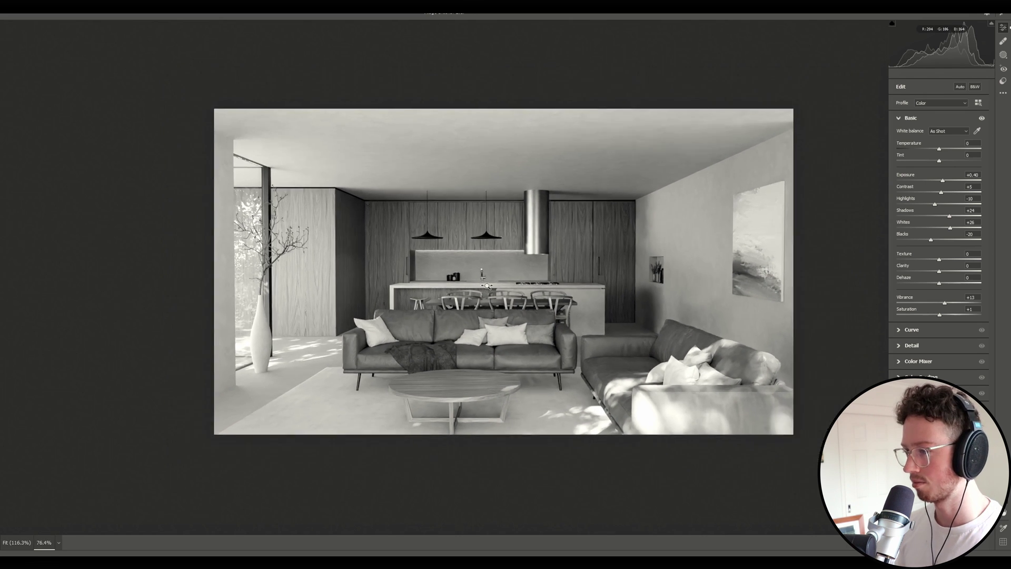
# - Return the preview to full colour, lower Saturation to -21, and expand Color Mixer
pyautogui.press('v')
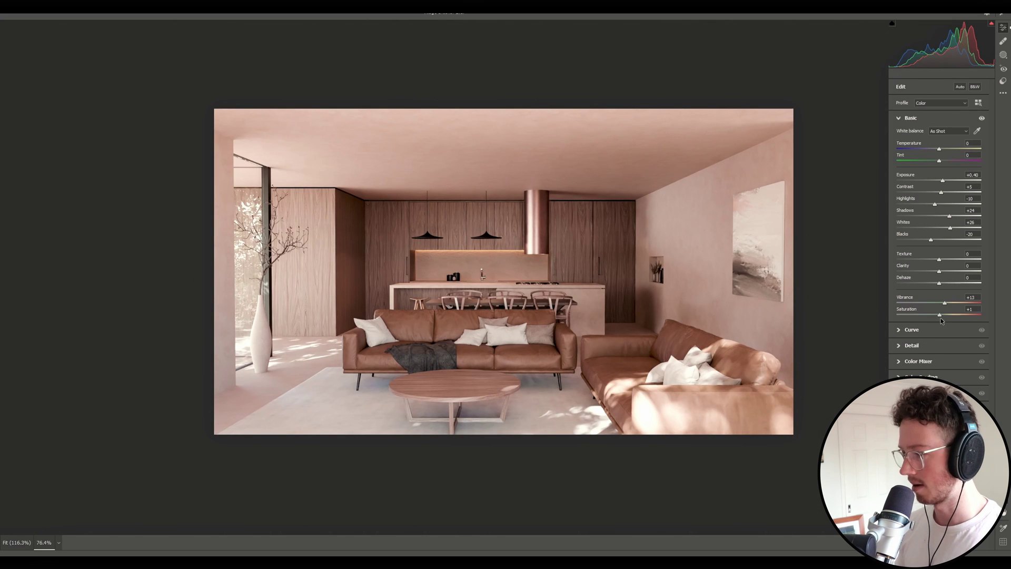
pyautogui.moveTo(939, 315)
pyautogui.mouseDown()
pyautogui.moveTo(928, 315)
pyautogui.moveTo(945, 305)
pyautogui.mouseUp()
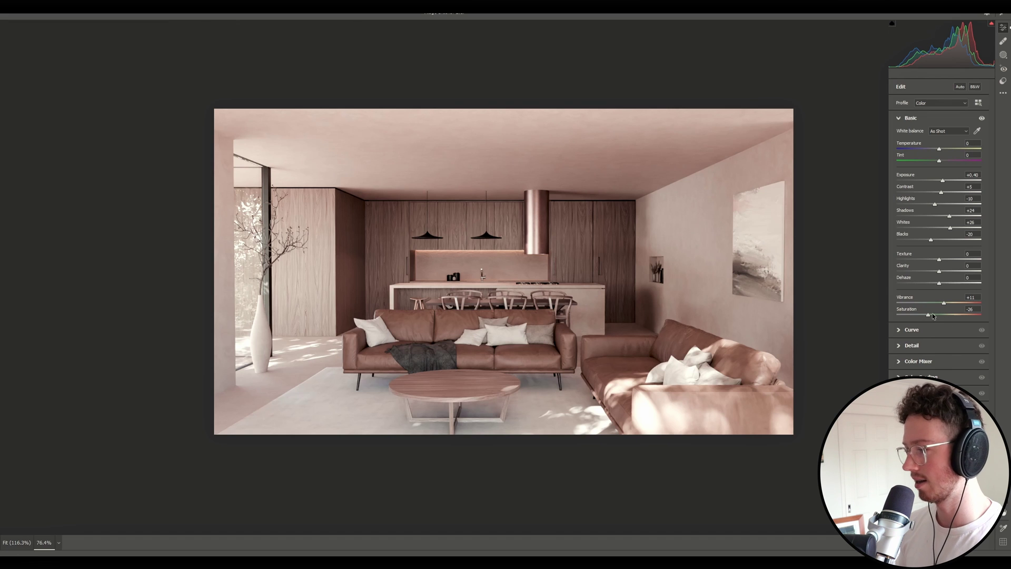
pyautogui.moveTo(928, 315); pyautogui.dragTo(929, 316)
pyautogui.click(924, 362)
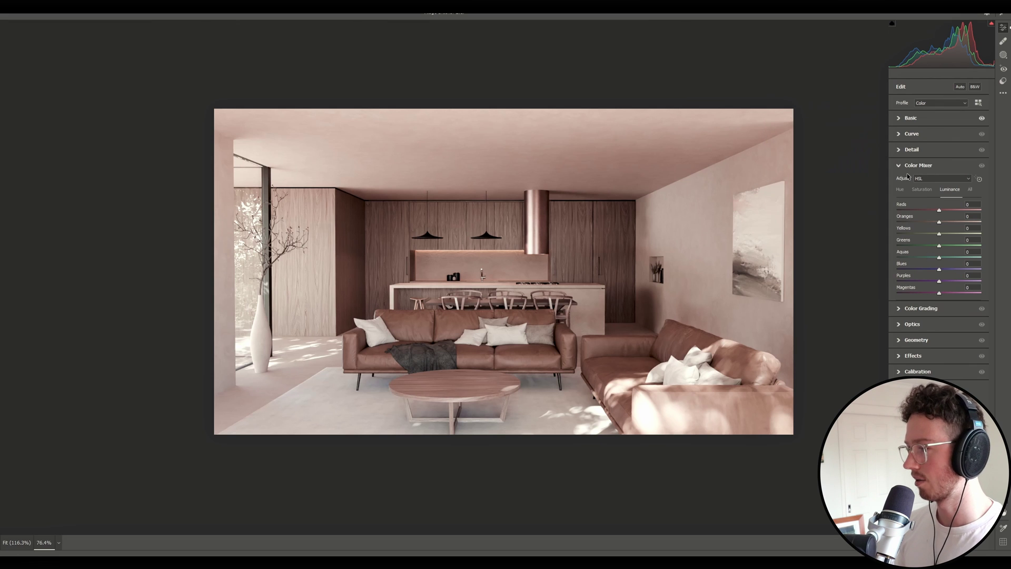
# - Cut per-colour saturation: Reds -21, Oranges -28, Greens -13, Aquas -10
pyautogui.click(920, 189)
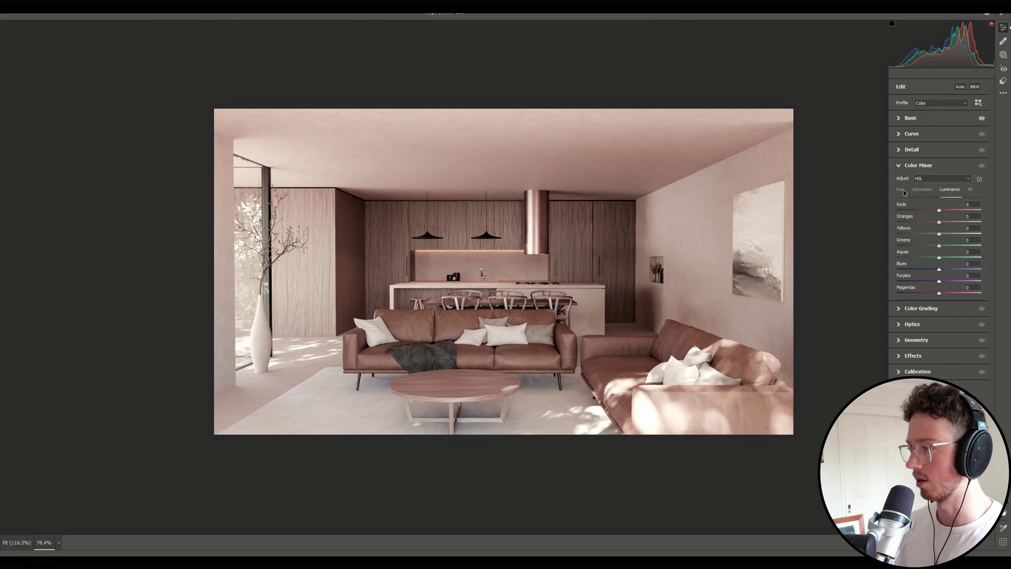
pyautogui.click(900, 189)
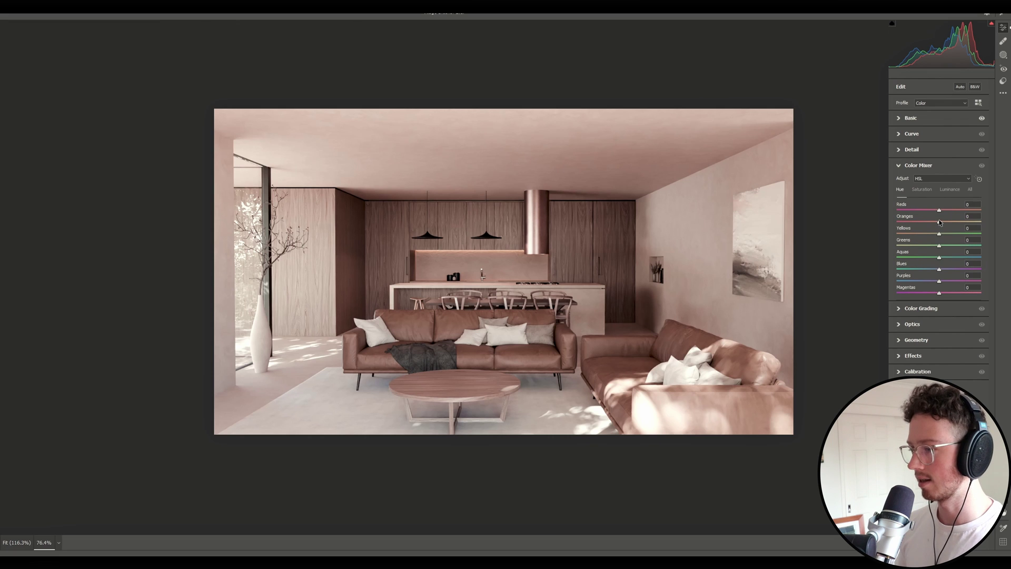
pyautogui.click(922, 190)
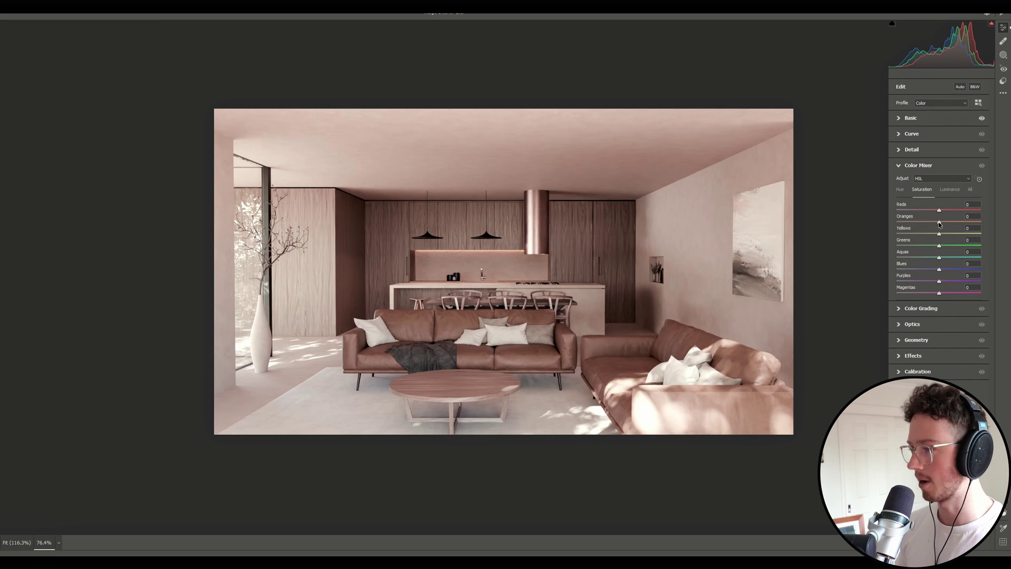
pyautogui.moveTo(938, 222)
pyautogui.mouseDown()
pyautogui.moveTo(923, 223)
pyautogui.moveTo(932, 222)
pyautogui.moveTo(928, 235)
pyautogui.moveTo(933, 211)
pyautogui.mouseUp()
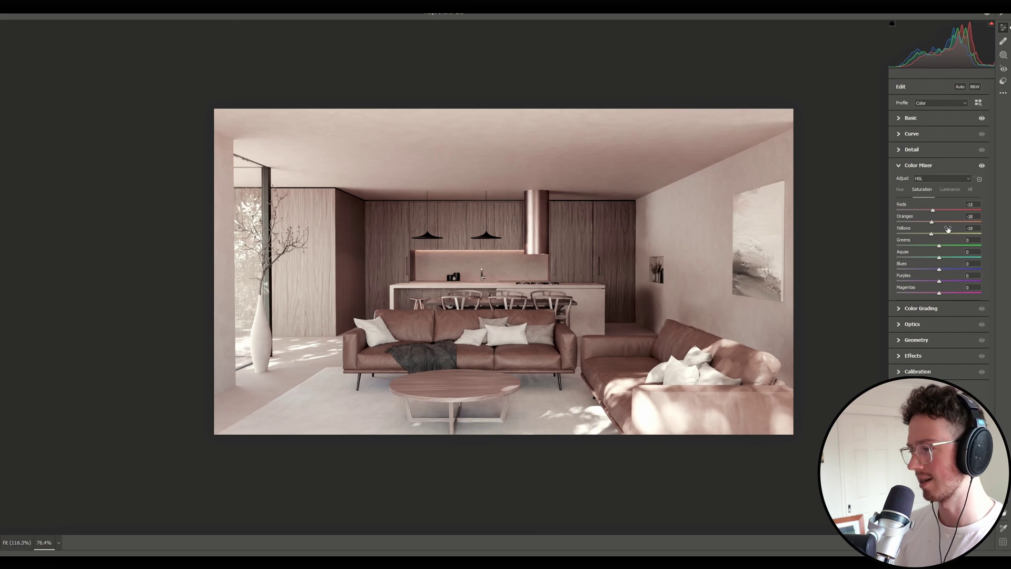
pyautogui.moveTo(940, 247)
pyautogui.mouseDown()
pyautogui.moveTo(899, 247)
pyautogui.moveTo(928, 246)
pyautogui.mouseUp()
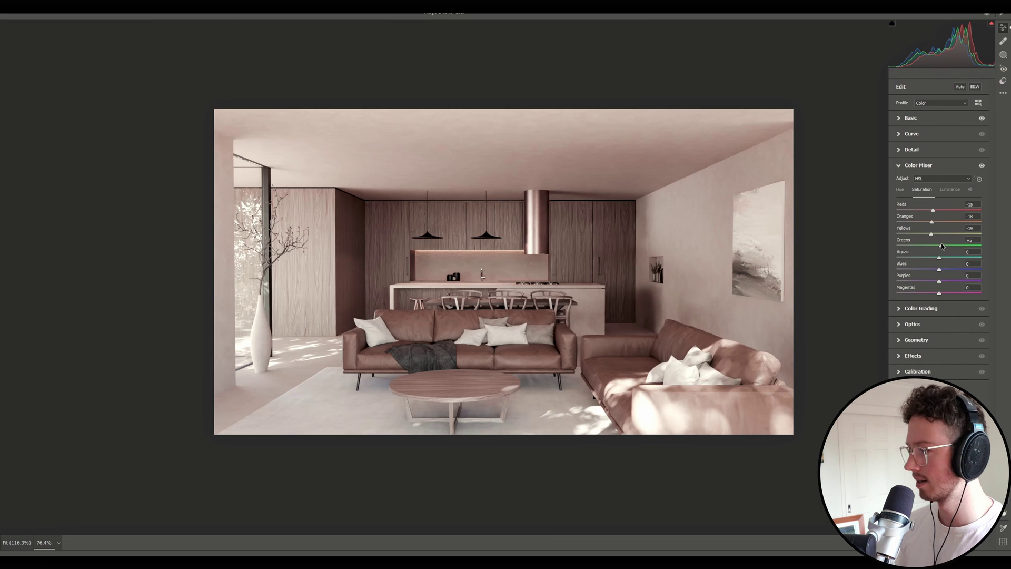
pyautogui.moveTo(934, 260); pyautogui.dragTo(934, 285)
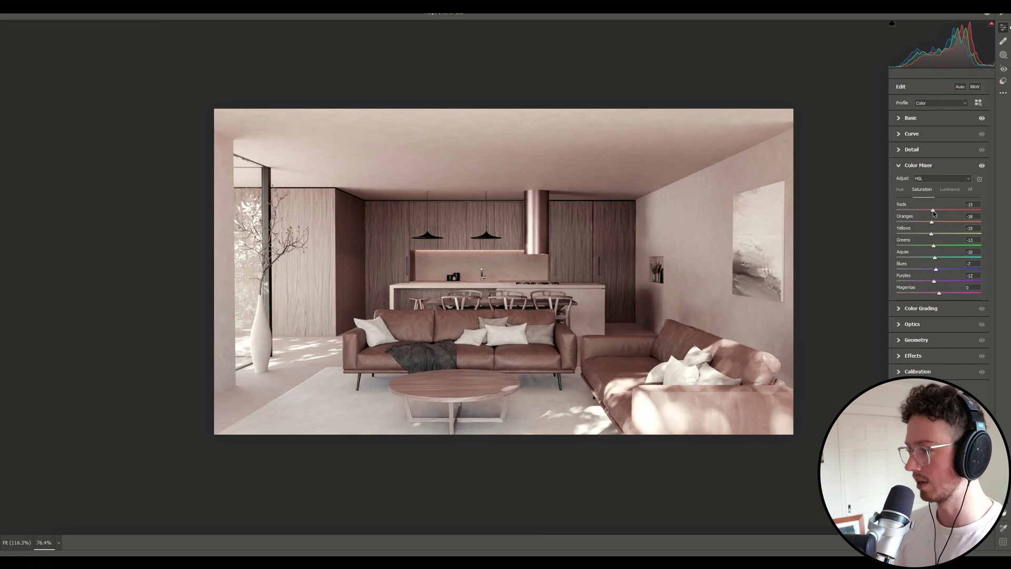
pyautogui.moveTo(933, 213)
pyautogui.mouseDown()
pyautogui.moveTo(919, 214)
pyautogui.moveTo(936, 214)
pyautogui.moveTo(924, 225)
pyautogui.mouseUp()
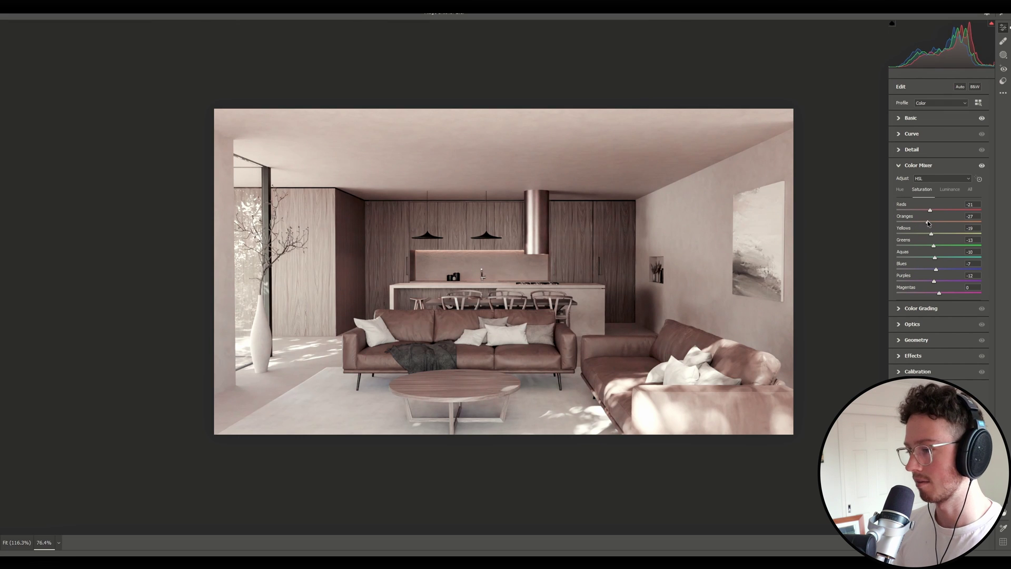
# - Shift the Yellows hue to -28 and the Greens hue to -2
pyautogui.click(900, 189)
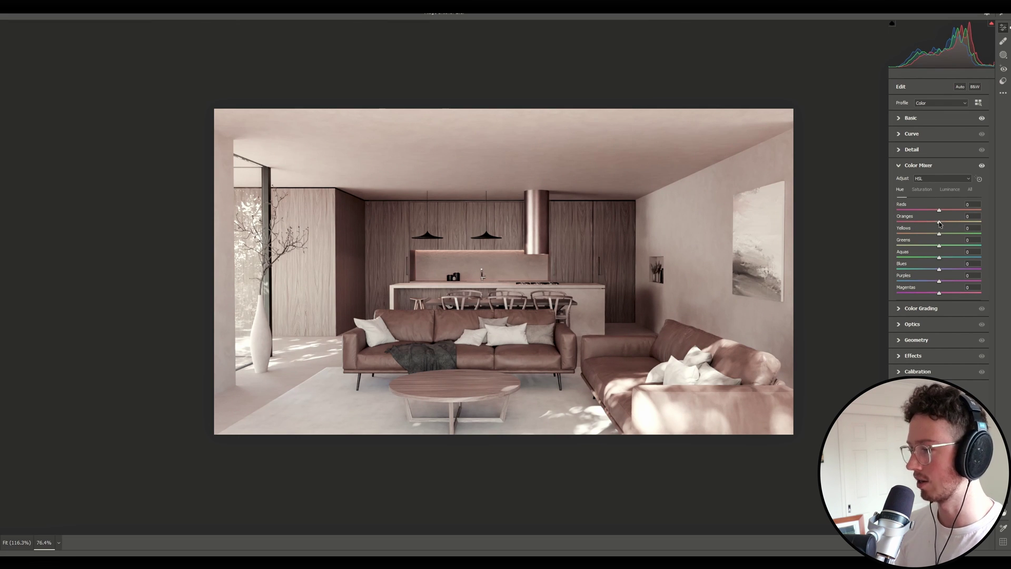
pyautogui.moveTo(939, 223); pyautogui.dragTo(941, 224)
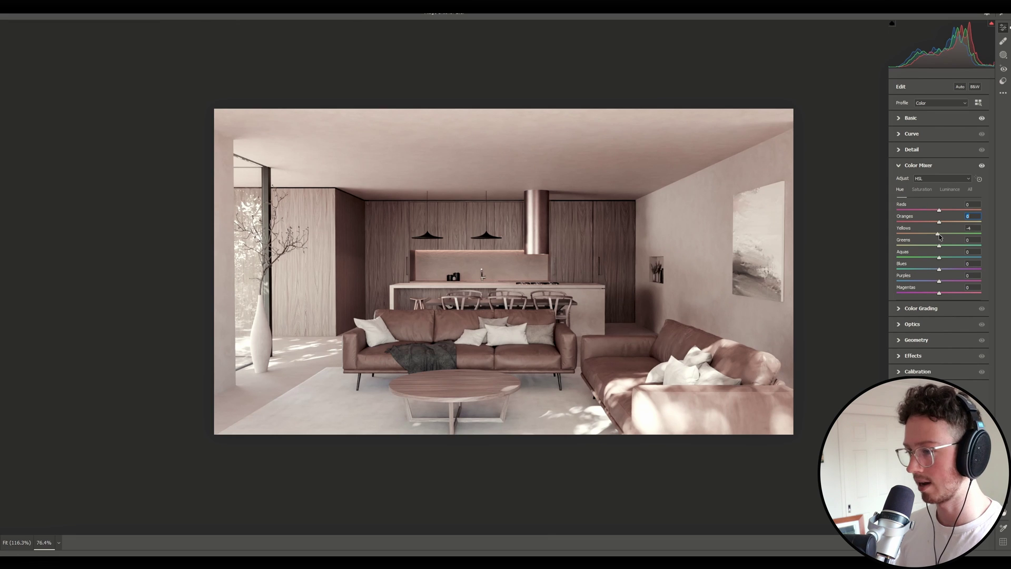
pyautogui.moveTo(941, 237); pyautogui.dragTo(948, 235)
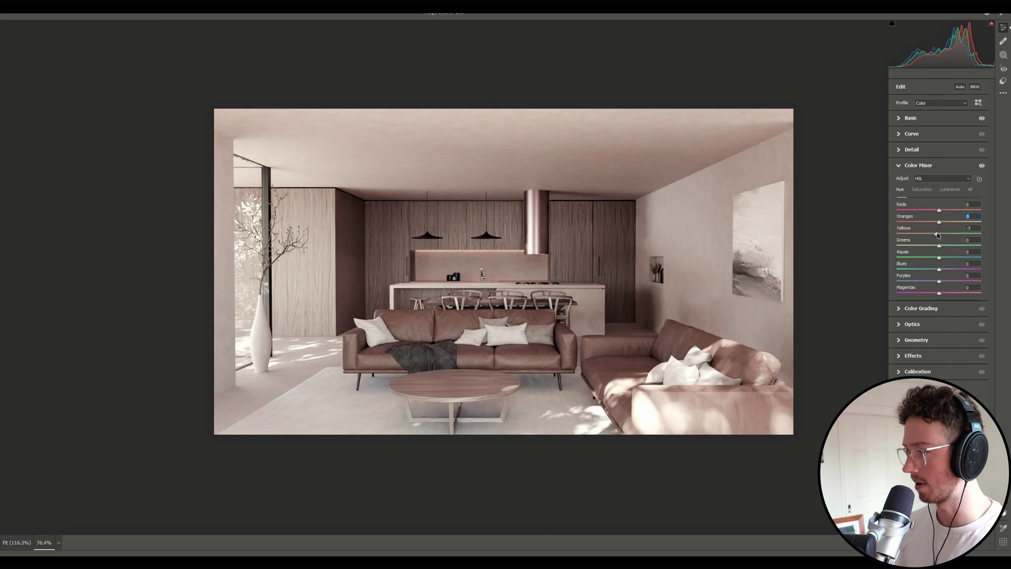
pyautogui.moveTo(938, 235)
pyautogui.mouseDown()
pyautogui.moveTo(882, 232)
pyautogui.moveTo(924, 236)
pyautogui.mouseUp()
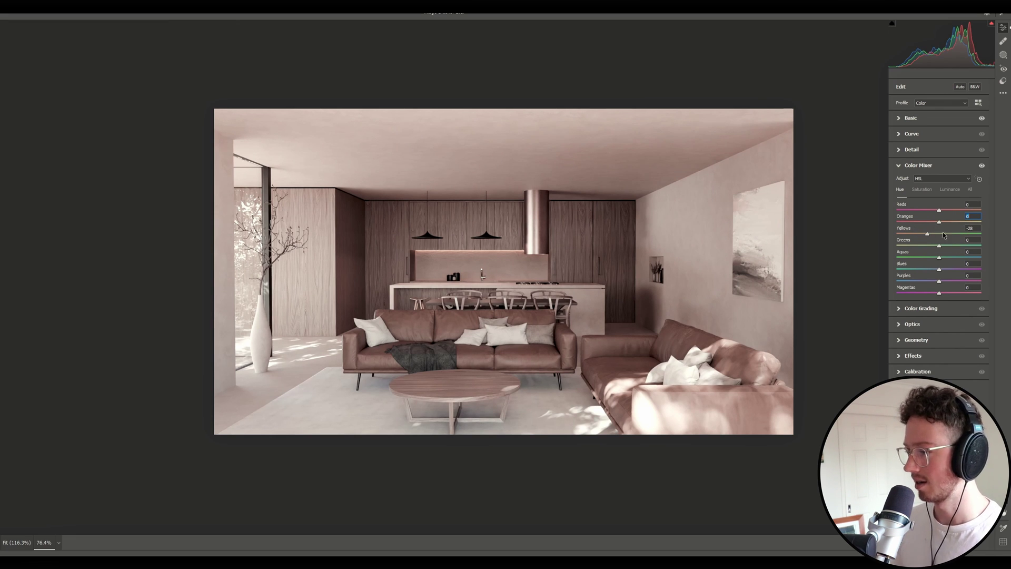
pyautogui.moveTo(939, 246)
pyautogui.mouseDown()
pyautogui.moveTo(881, 244)
pyautogui.moveTo(939, 248)
pyautogui.mouseUp()
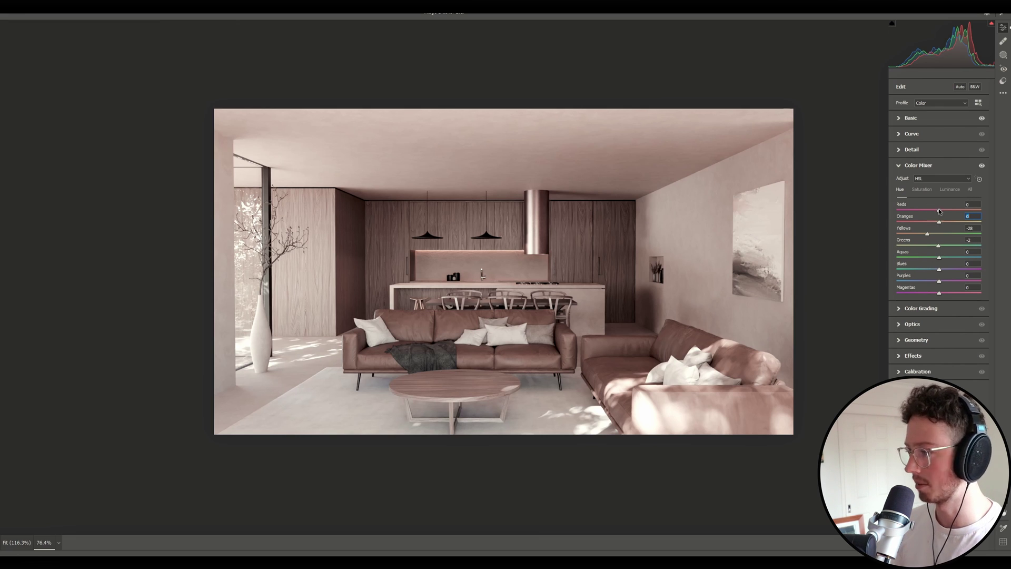
# - Test the Blues hue on the rug, then reset Blues hue to 0
pyautogui.moveTo(940, 269); pyautogui.dragTo(849, 263)
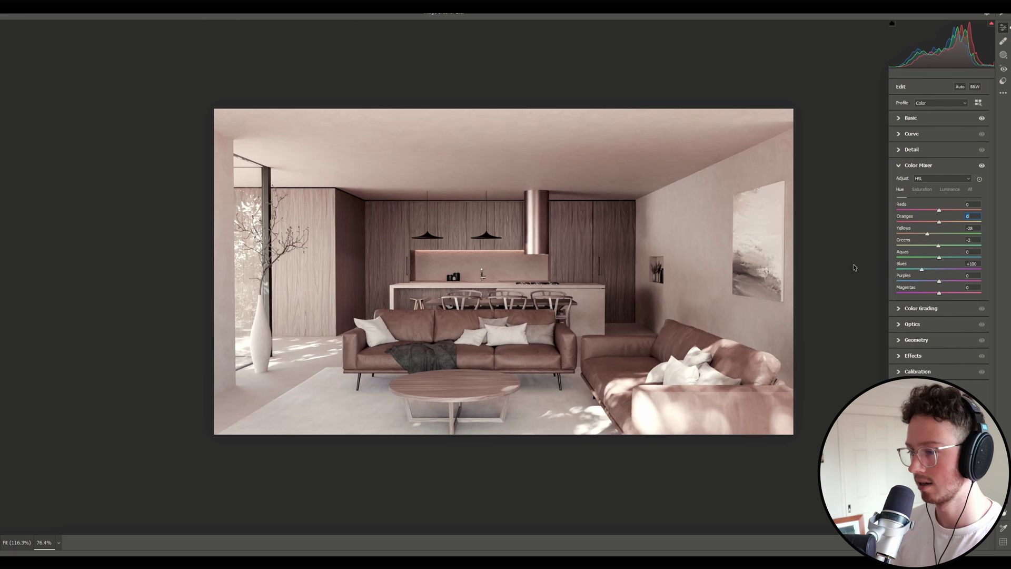
pyautogui.moveTo(944, 269); pyautogui.dragTo(781, 303)
pyautogui.moveTo(370, 396); pyautogui.dragTo(906, 275)
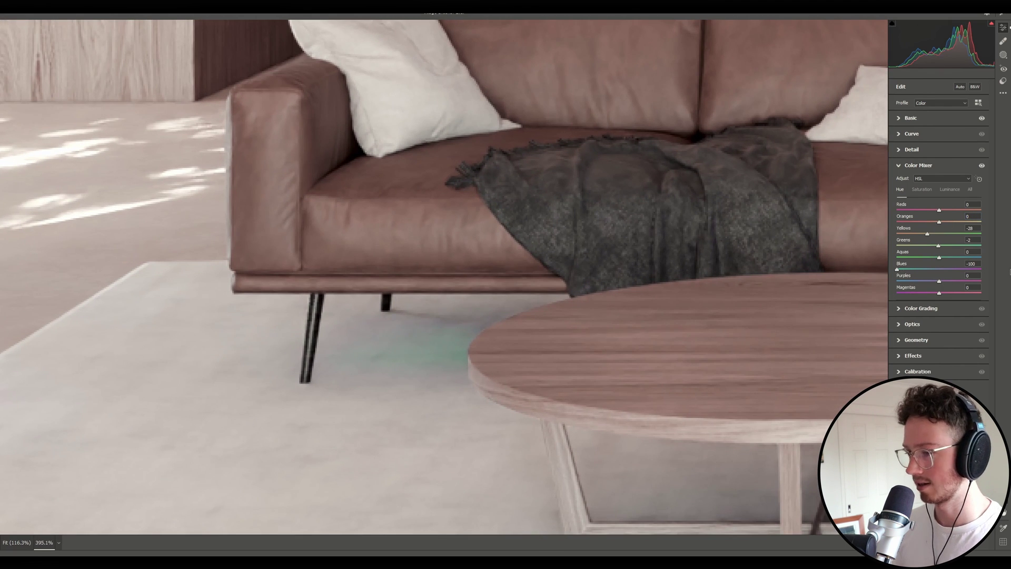
pyautogui.click(942, 269)
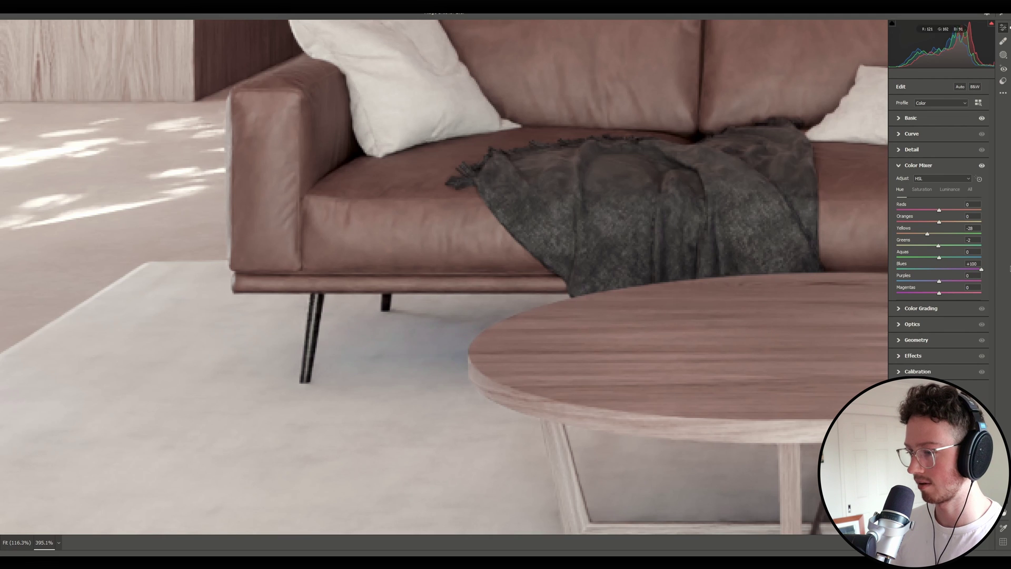
pyautogui.click(938, 269)
pyautogui.doubleClick(938, 270)
pyautogui.hotkey('ctrl', '-')
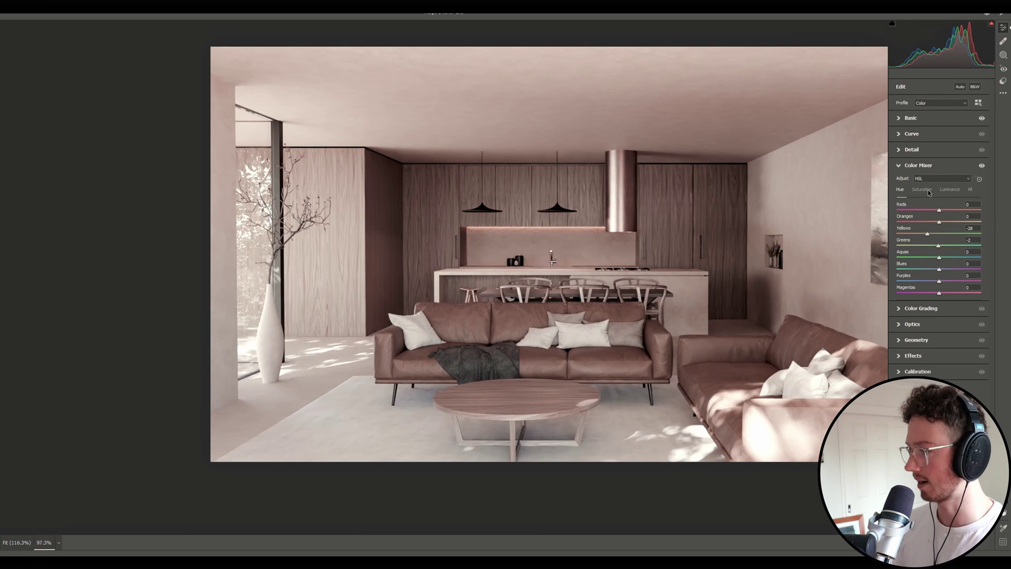
# - Desaturate the Blues further and shift the Purples hue to about +48
pyautogui.click(927, 191)
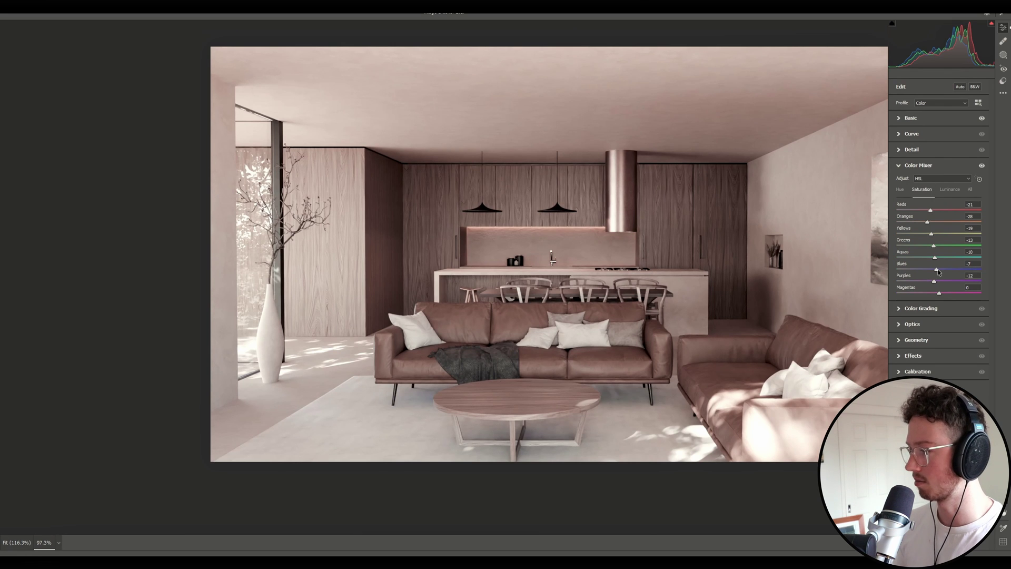
pyautogui.moveTo(938, 270); pyautogui.dragTo(920, 258)
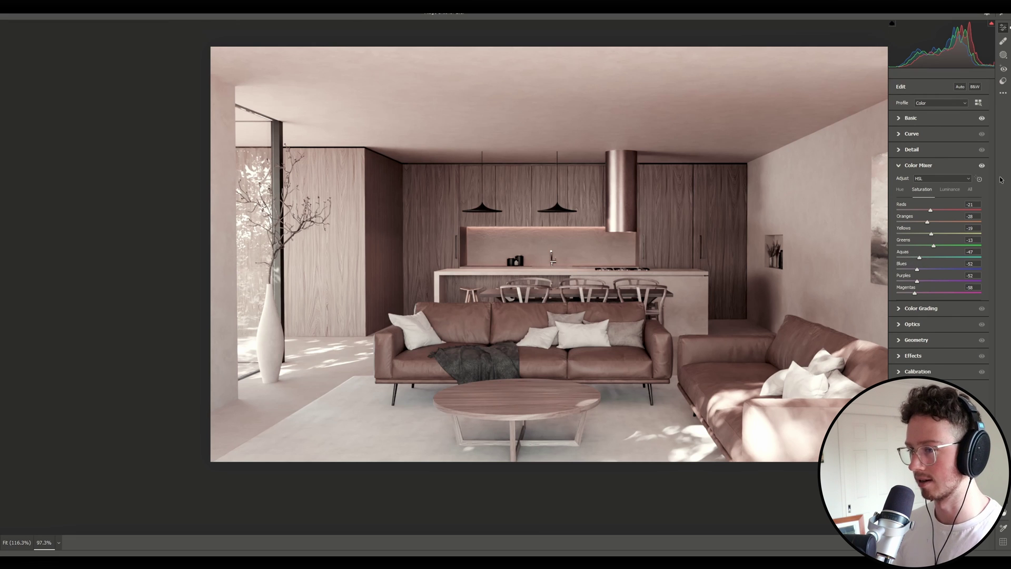
pyautogui.click(900, 190)
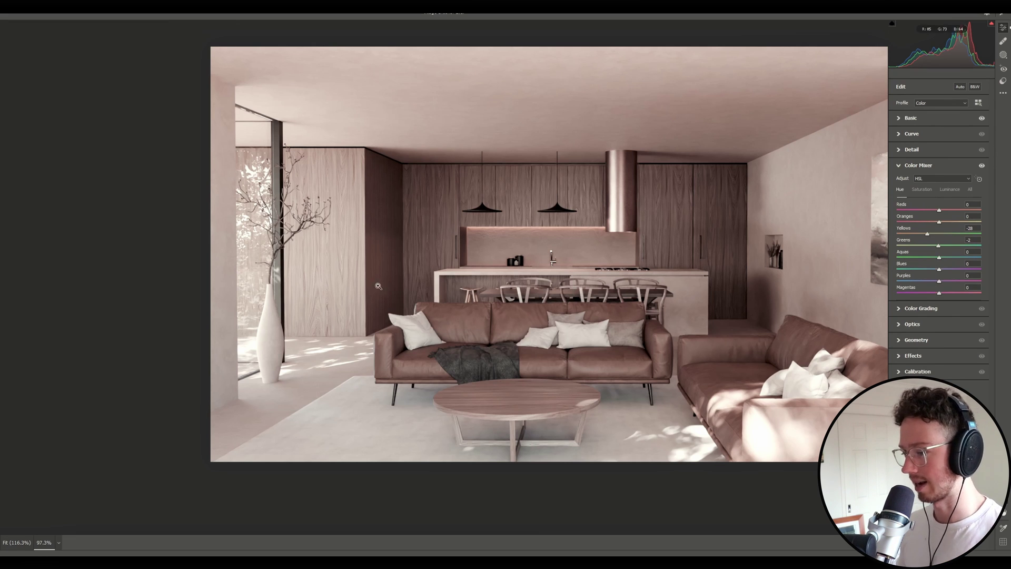
pyautogui.scroll(-4, 303, 284)
pyautogui.scroll(2, 446, 270)
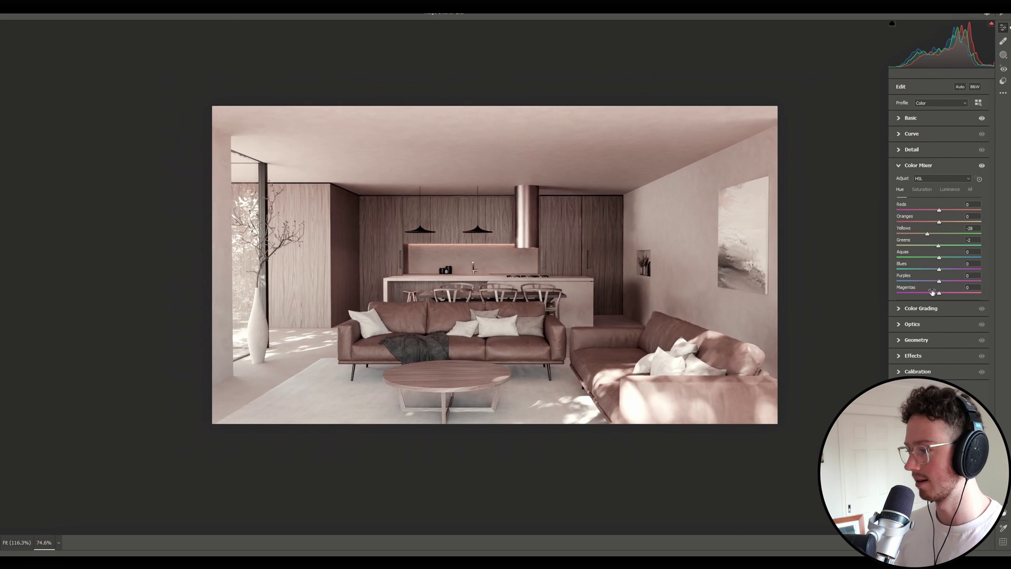
pyautogui.moveTo(939, 282); pyautogui.dragTo(965, 287)
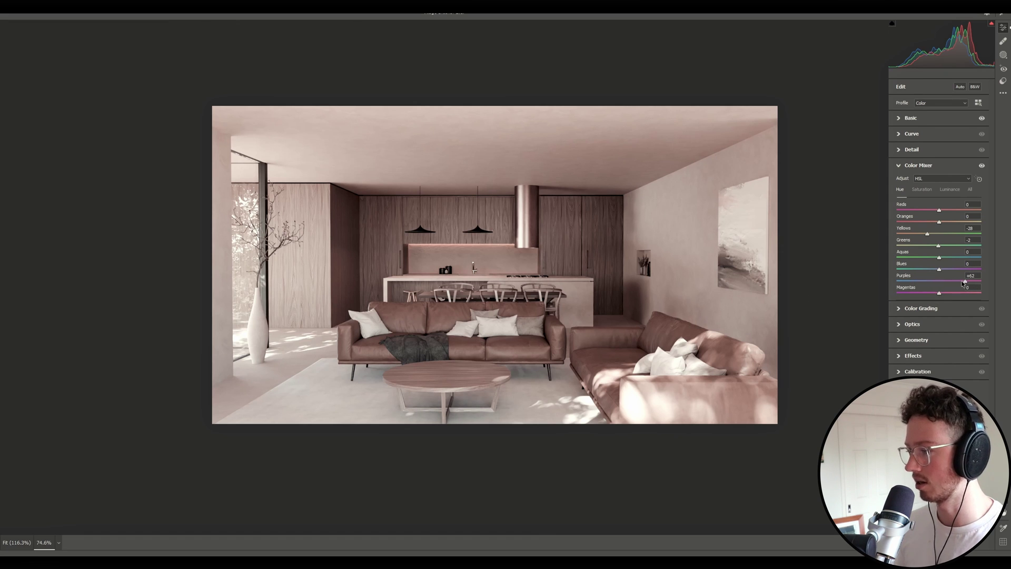
pyautogui.moveTo(965, 282)
pyautogui.mouseDown()
pyautogui.moveTo(997, 277)
pyautogui.moveTo(952, 281)
pyautogui.mouseUp()
pyautogui.moveTo(392, 379); pyautogui.dragTo(623, 388)
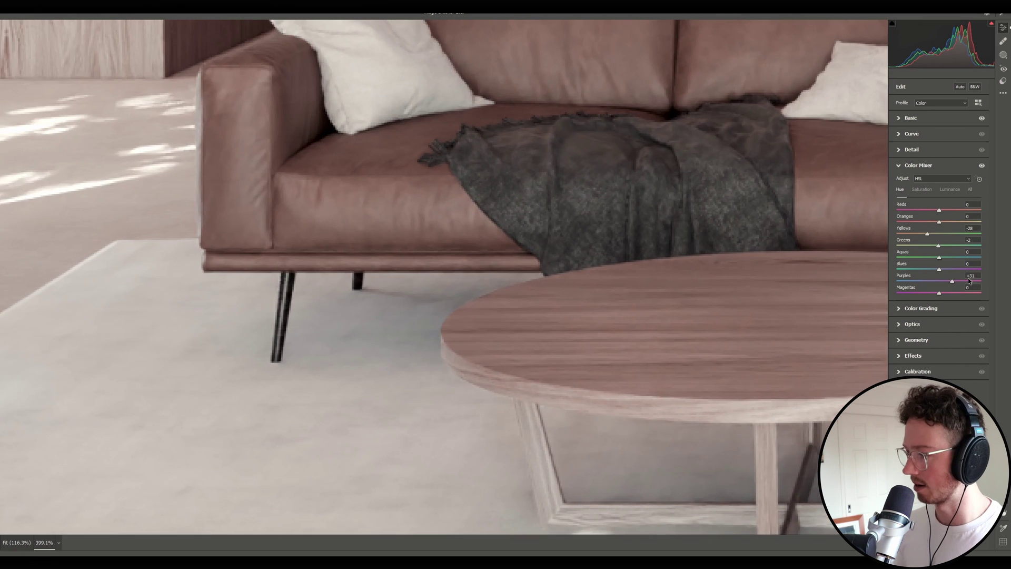
pyautogui.moveTo(954, 281)
pyautogui.mouseDown()
pyautogui.moveTo(857, 285)
pyautogui.moveTo(995, 267)
pyautogui.moveTo(959, 281)
pyautogui.mouseUp()
pyautogui.scroll(-8, 736, 293)
pyautogui.scroll(2, 395, 283)
pyautogui.scroll(-3, 583, 241)
pyautogui.scroll(3, 582, 241)
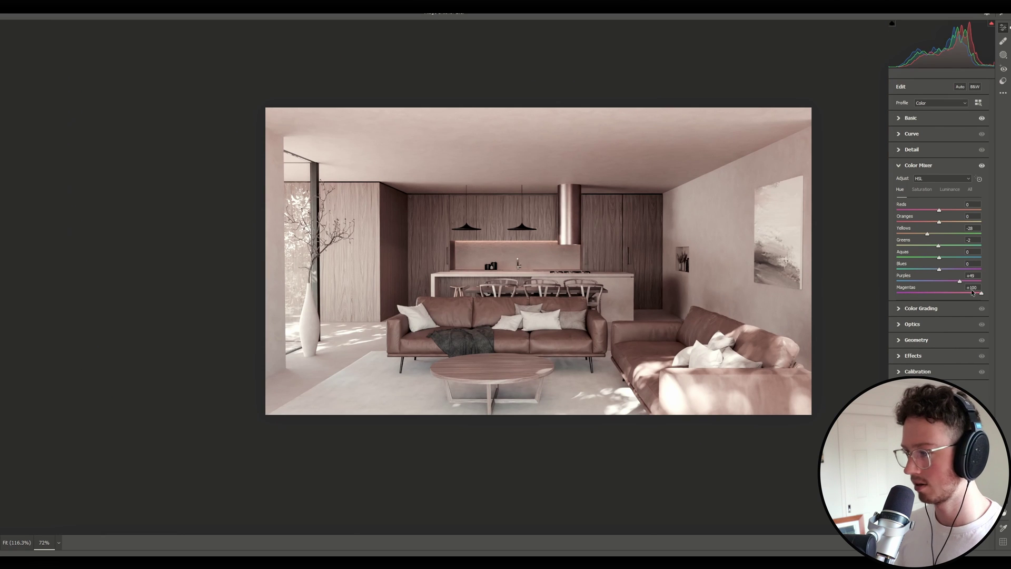
# - Bring the Magentas, Blues, Aquas and Greens hues back near zero
pyautogui.moveTo(952, 294); pyautogui.dragTo(880, 271)
pyautogui.moveTo(982, 263); pyautogui.dragTo(884, 266)
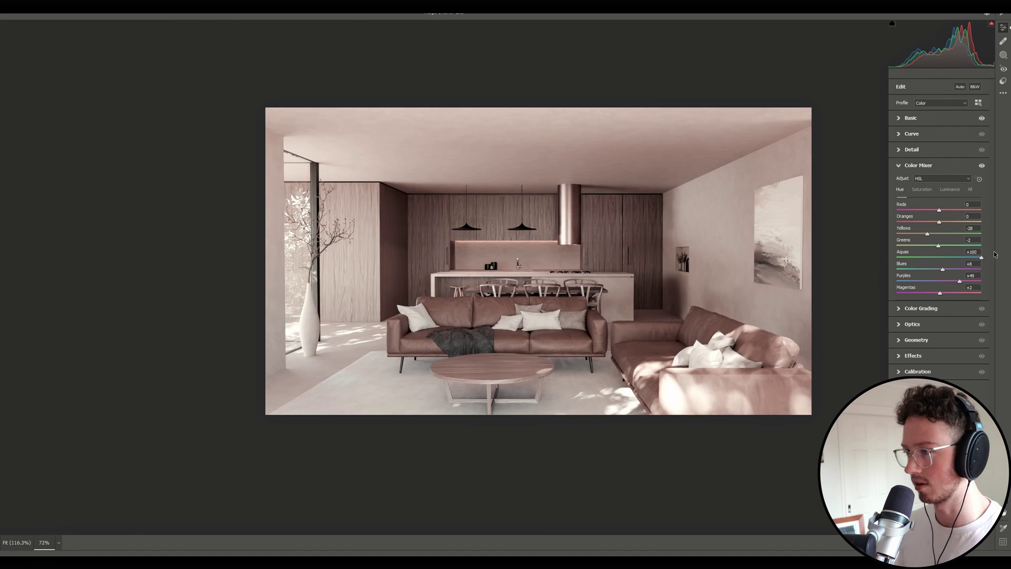
pyautogui.moveTo(994, 254); pyautogui.dragTo(939, 260)
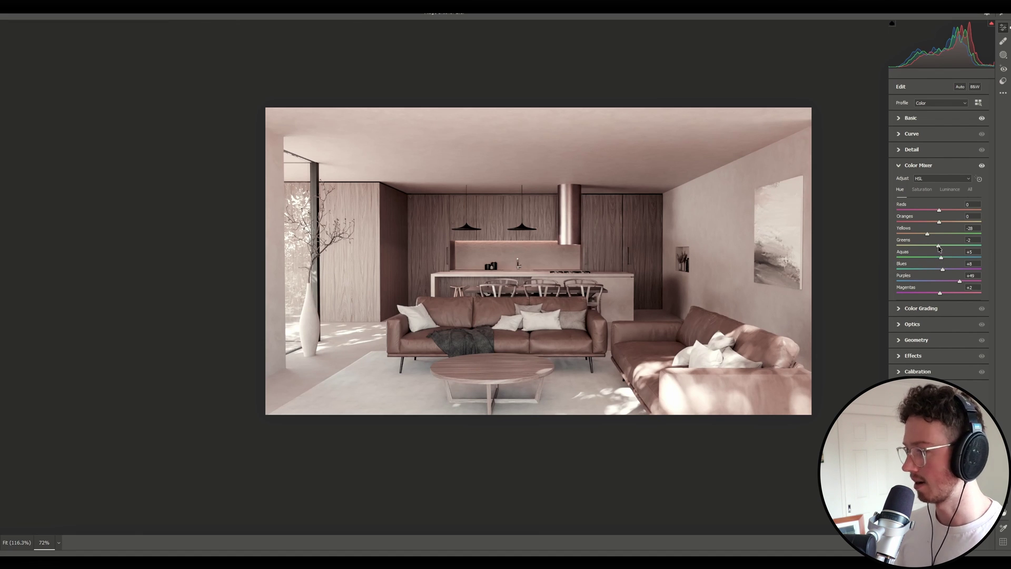
pyautogui.moveTo(1003, 246); pyautogui.dragTo(946, 218)
# - Brighten luminance to Reds +14, Oranges +13, Yellows +11, with Greens at +2
pyautogui.click(952, 191)
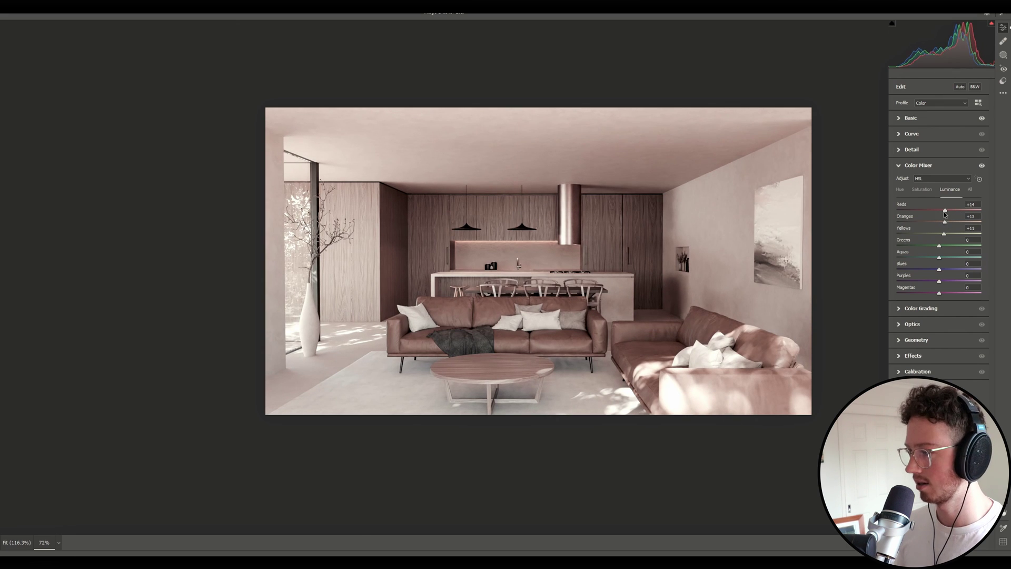
pyautogui.moveTo(978, 246); pyautogui.dragTo(939, 246)
pyautogui.scroll(-5, 578, 263)
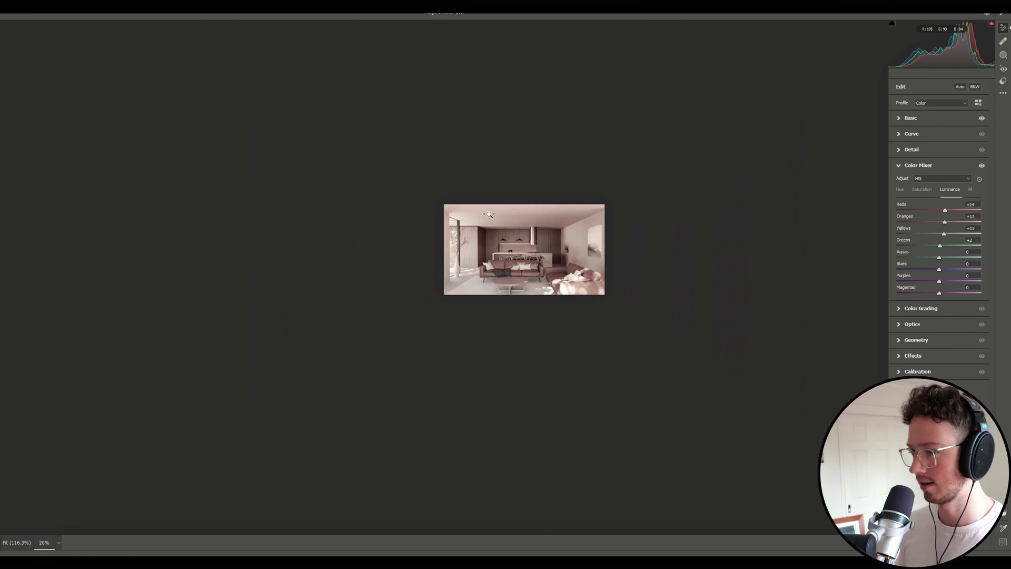
pyautogui.scroll(3, 578, 264)
pyautogui.scroll(3, 578, 263)
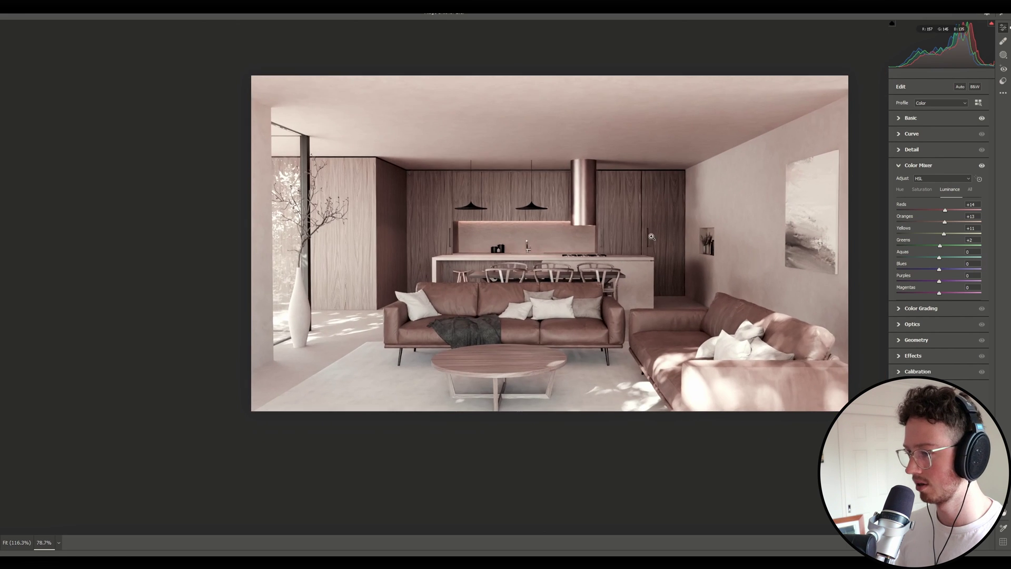
pyautogui.scroll(-2, 721, 178)
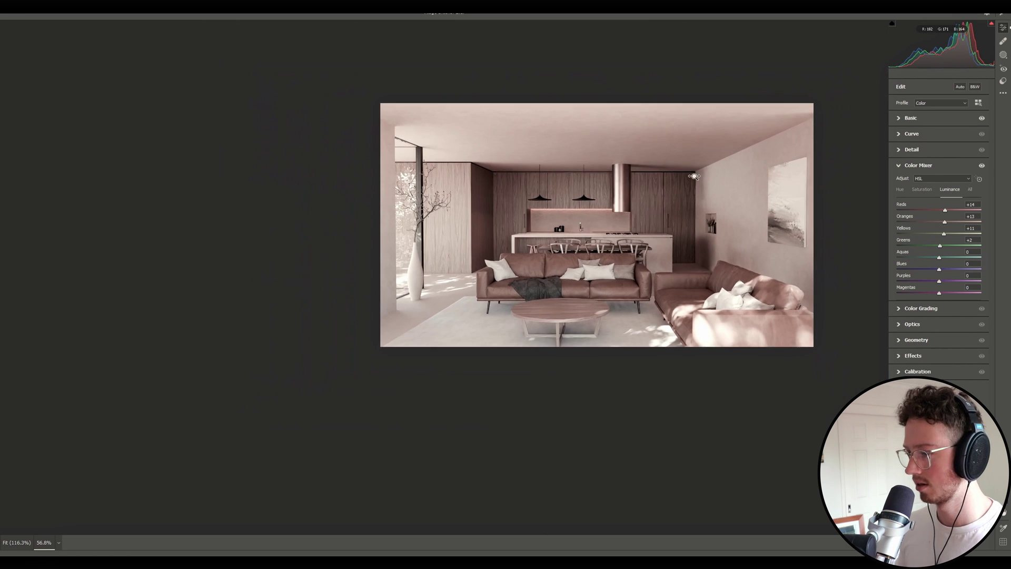
# - Shape an initial S-curve in the point curve with shadow, midtone and highlight points
pyautogui.click(929, 310)
pyautogui.click(909, 151)
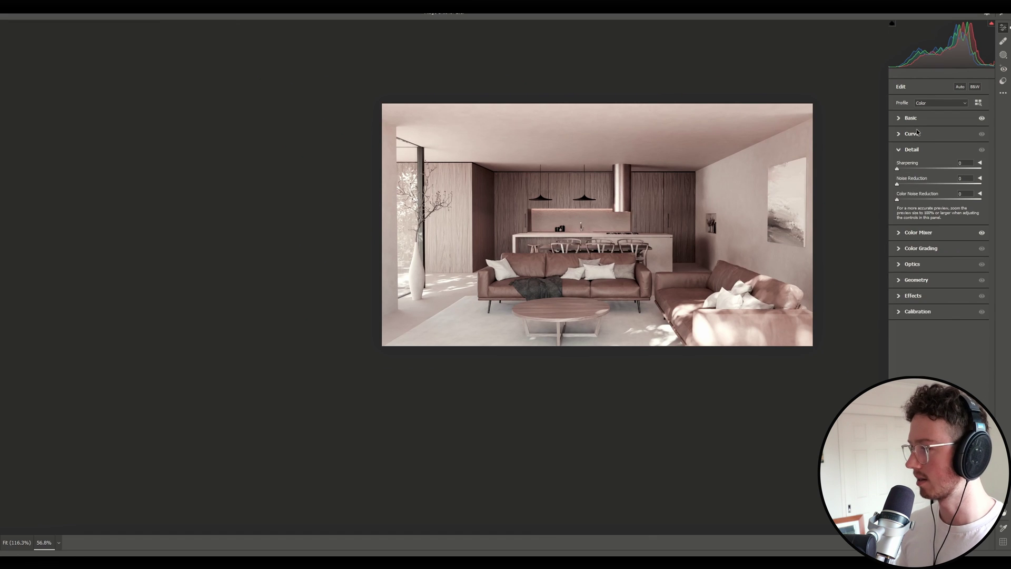
pyautogui.click(916, 133)
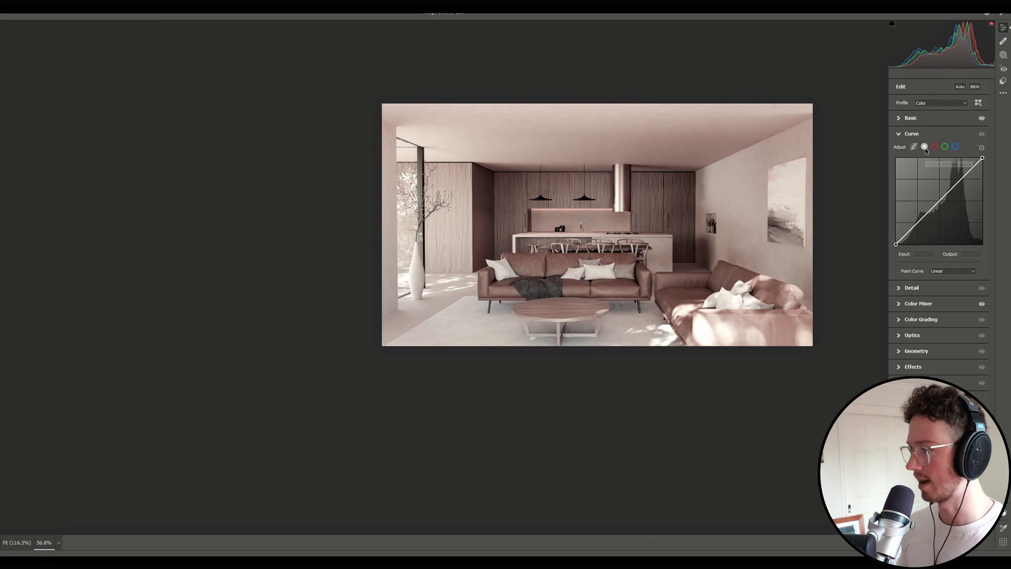
pyautogui.click(896, 244)
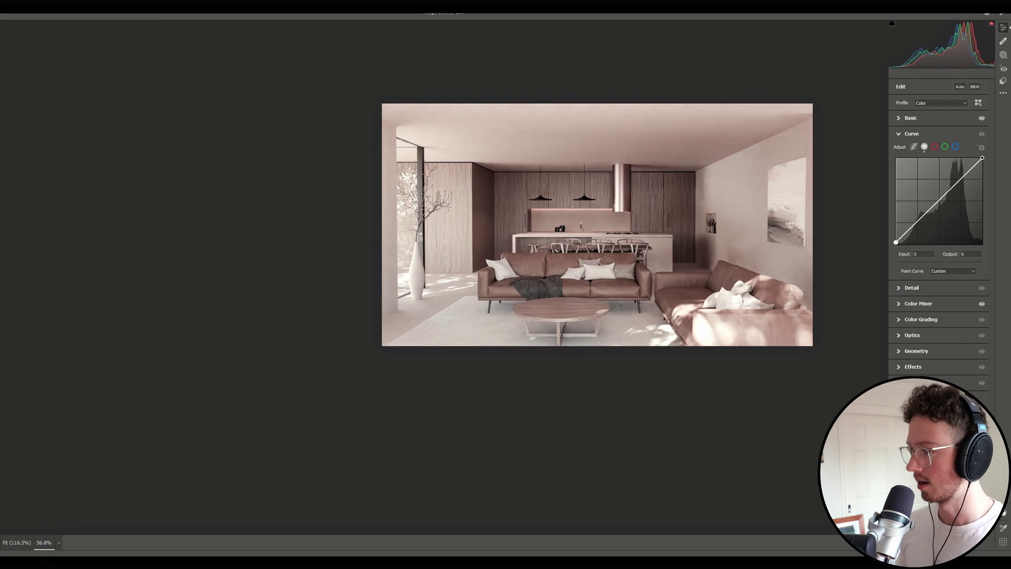
pyautogui.moveTo(896, 244); pyautogui.dragTo(896, 242)
pyautogui.click(907, 233)
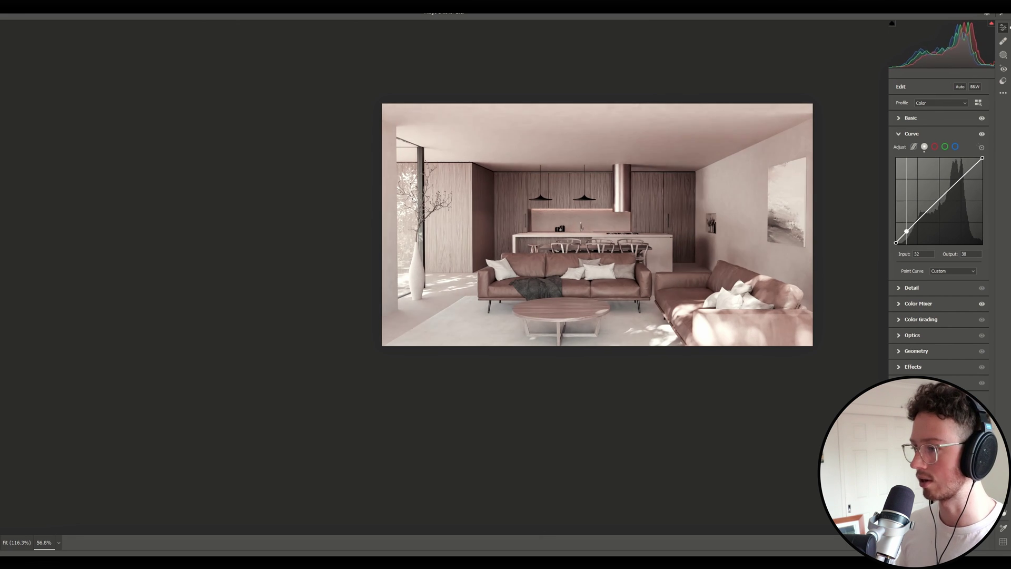
pyautogui.moveTo(904, 233); pyautogui.dragTo(905, 234)
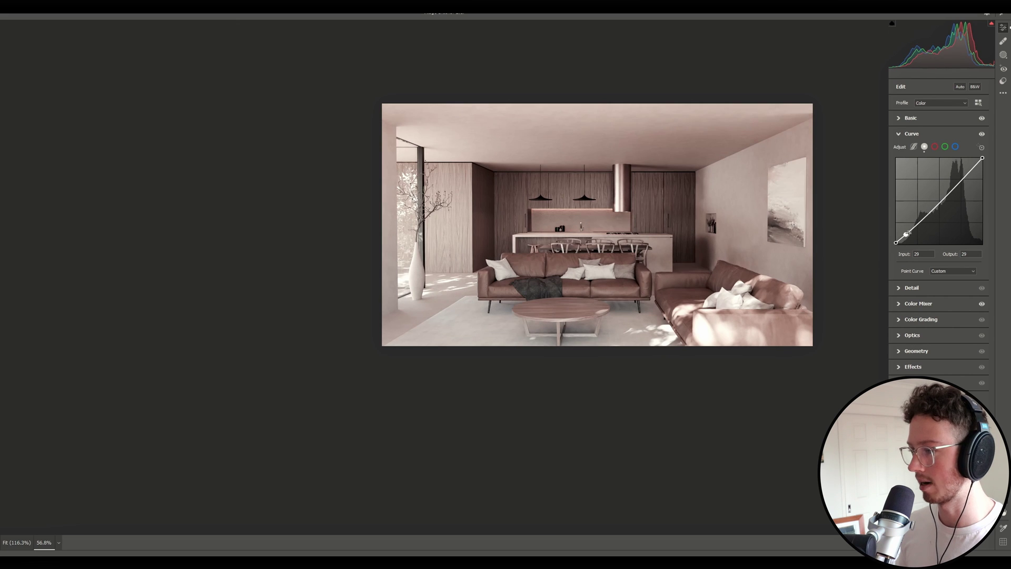
pyautogui.click(937, 203)
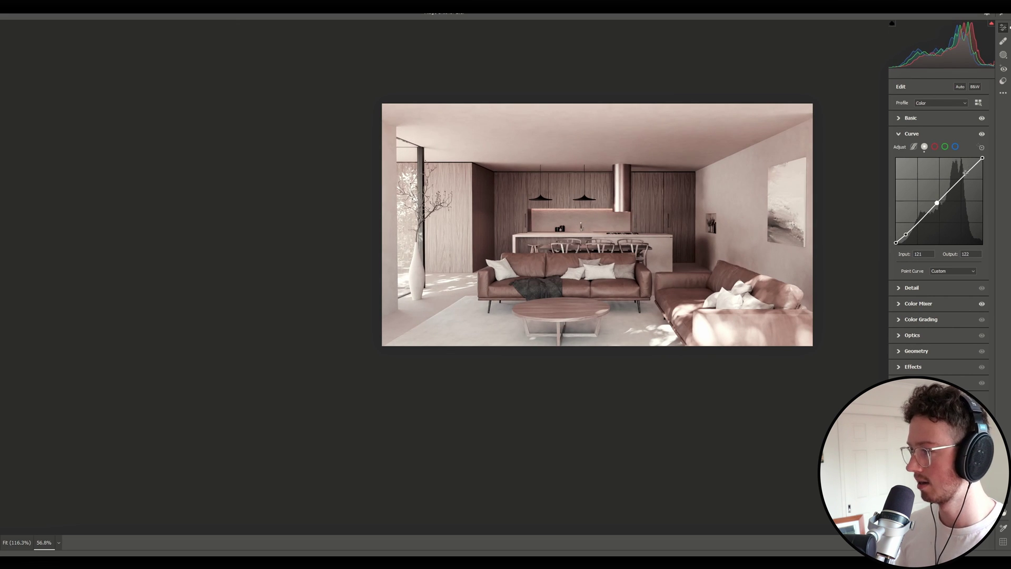
pyautogui.moveTo(958, 179); pyautogui.dragTo(959, 179)
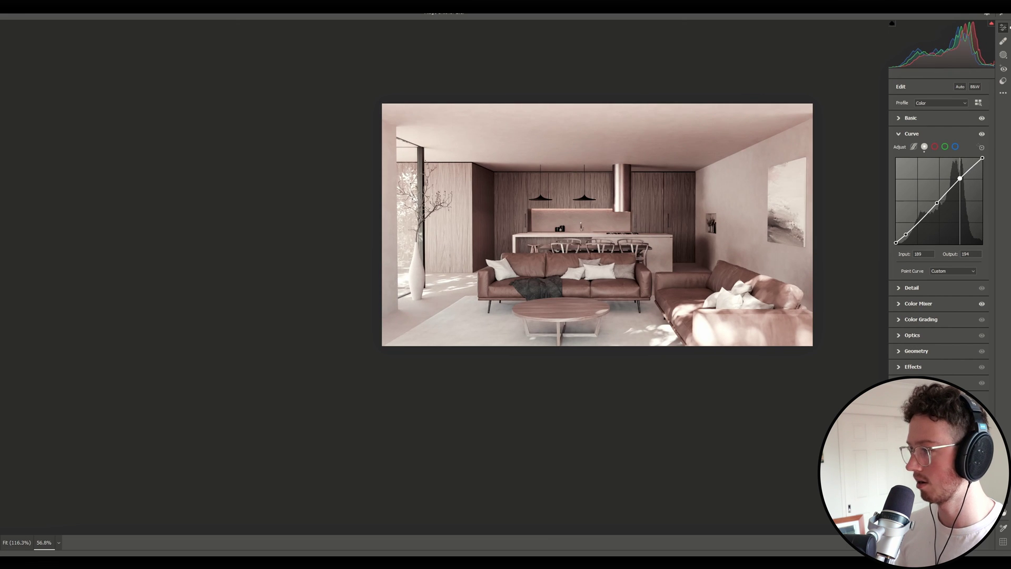
pyautogui.click(981, 157)
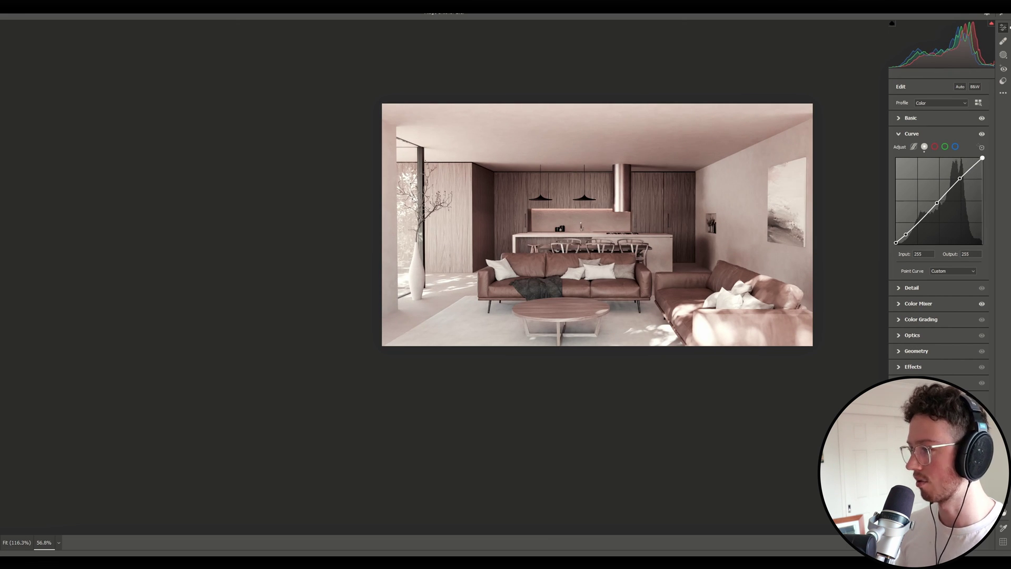
pyautogui.moveTo(982, 158); pyautogui.dragTo(987, 161)
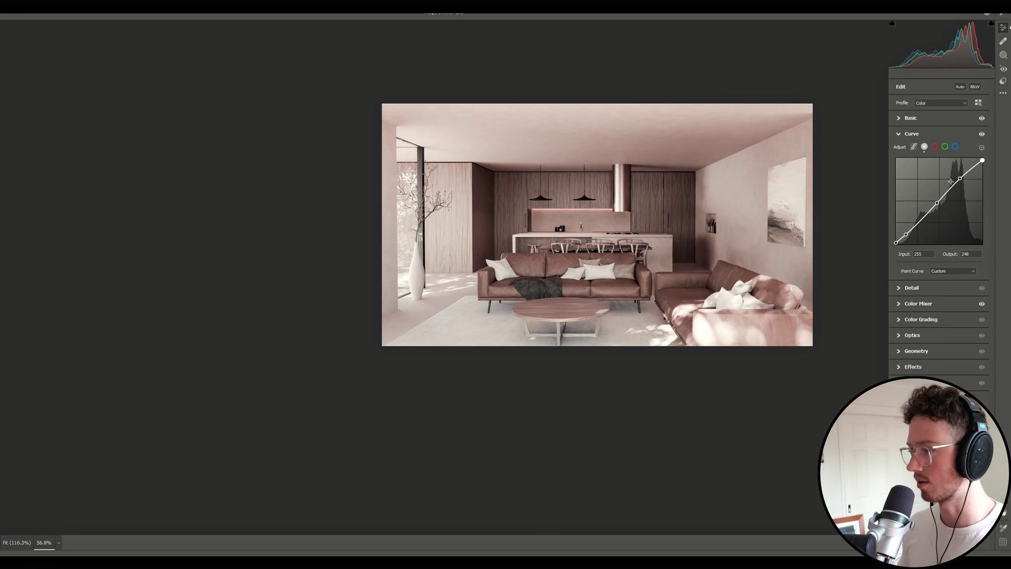
# - Compare the image with and without the curve, then nudge the midtone point to 123/123
pyautogui.click(981, 135)
pyautogui.click(981, 134)
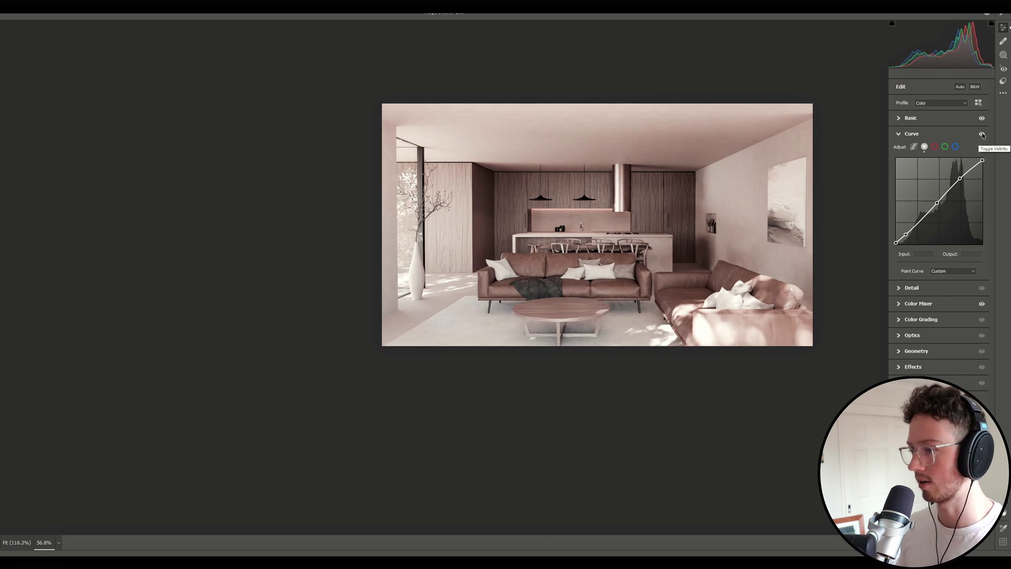
pyautogui.click(981, 135)
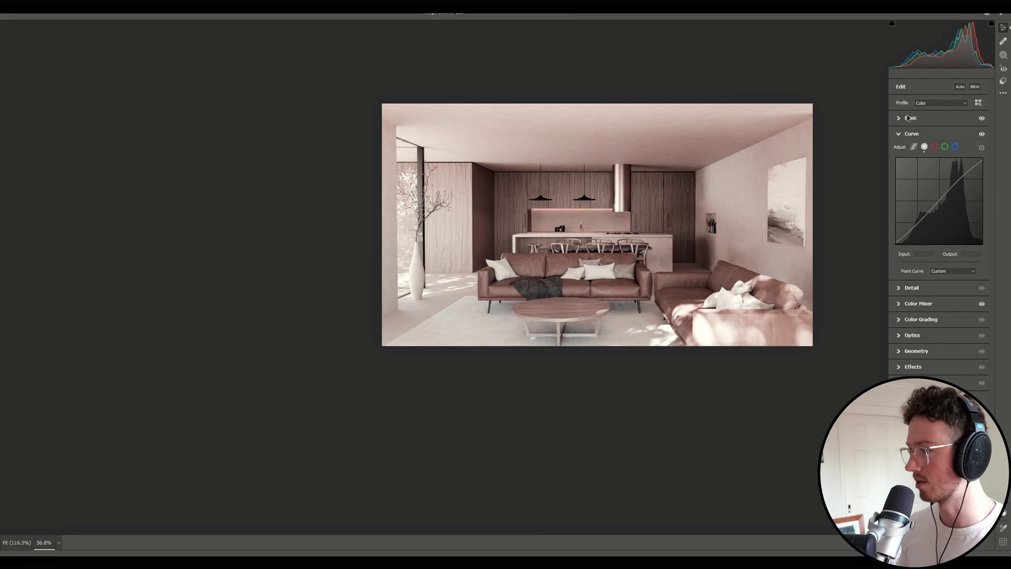
pyautogui.click(943, 120)
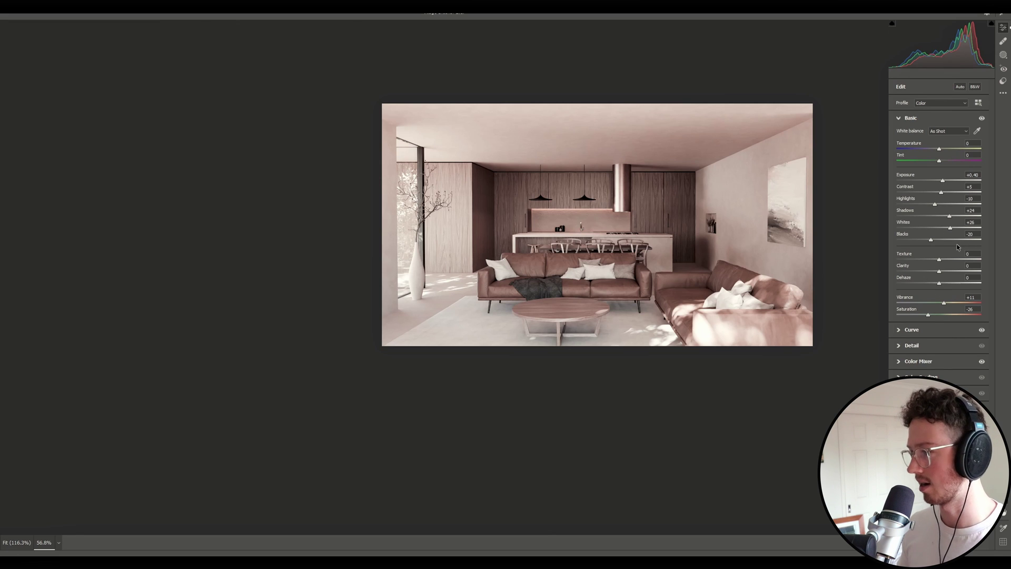
pyautogui.click(921, 330)
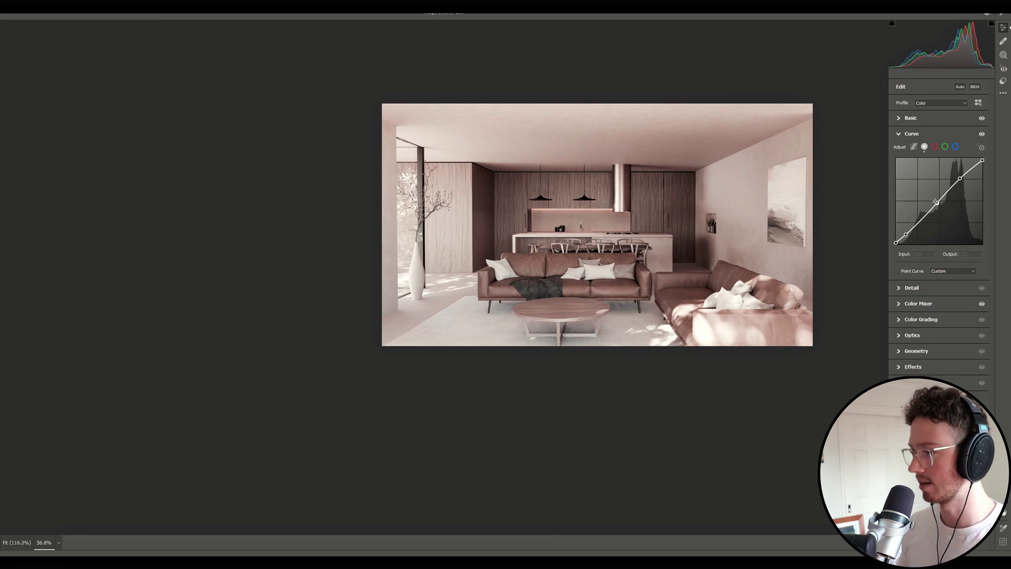
pyautogui.click(959, 177)
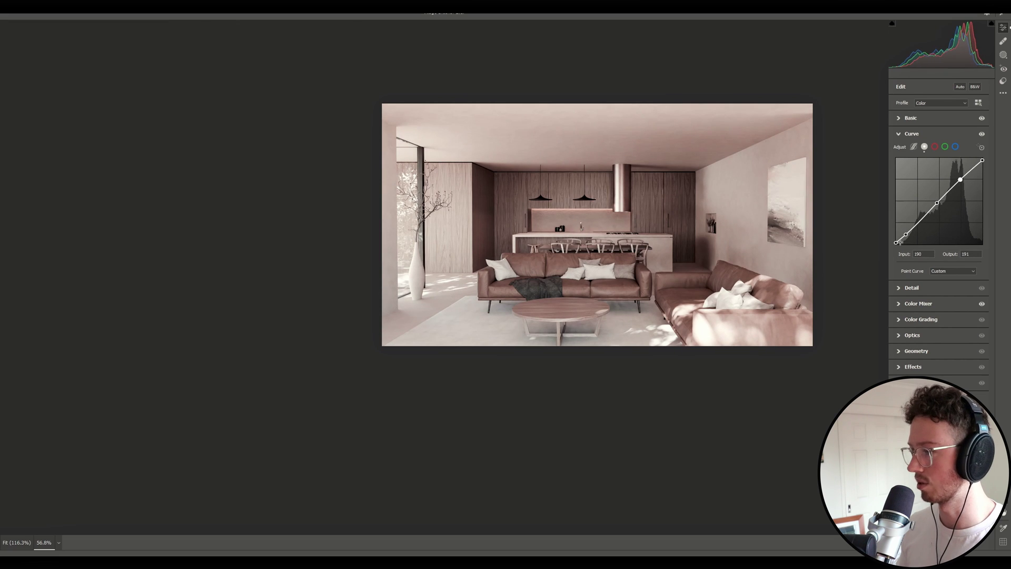
pyautogui.click(905, 234)
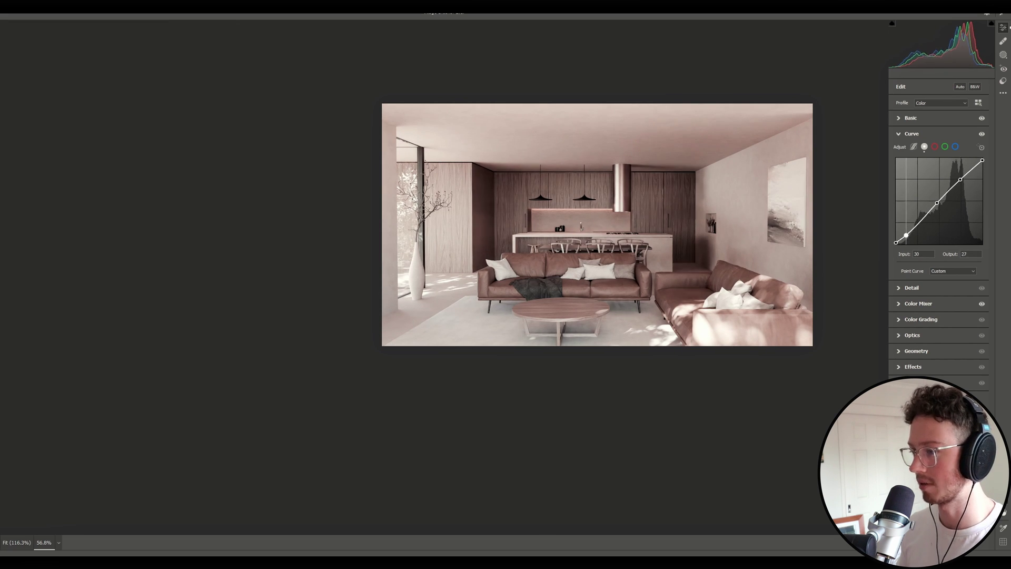
pyautogui.moveTo(905, 234); pyautogui.dragTo(906, 233)
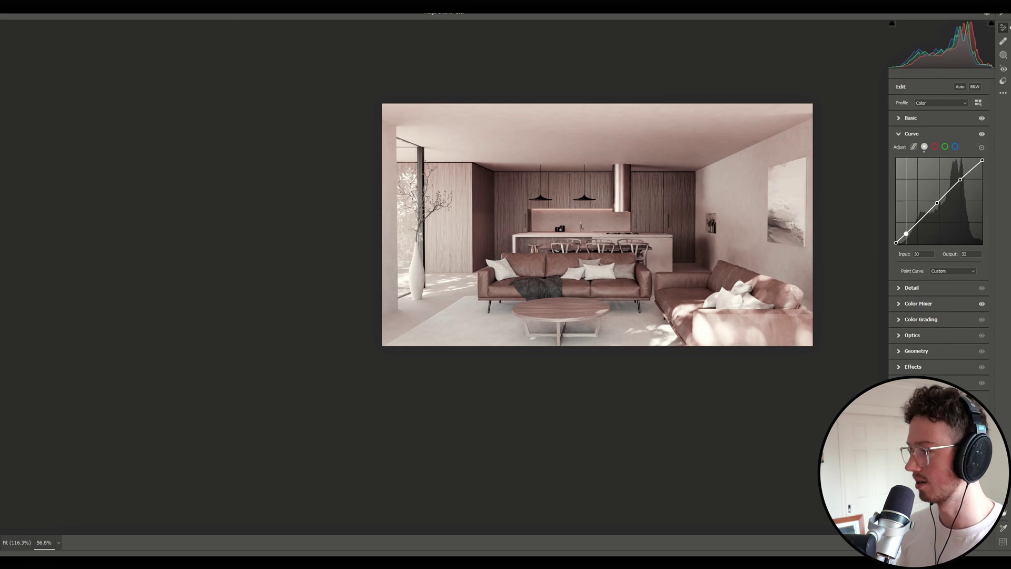
pyautogui.click(937, 203)
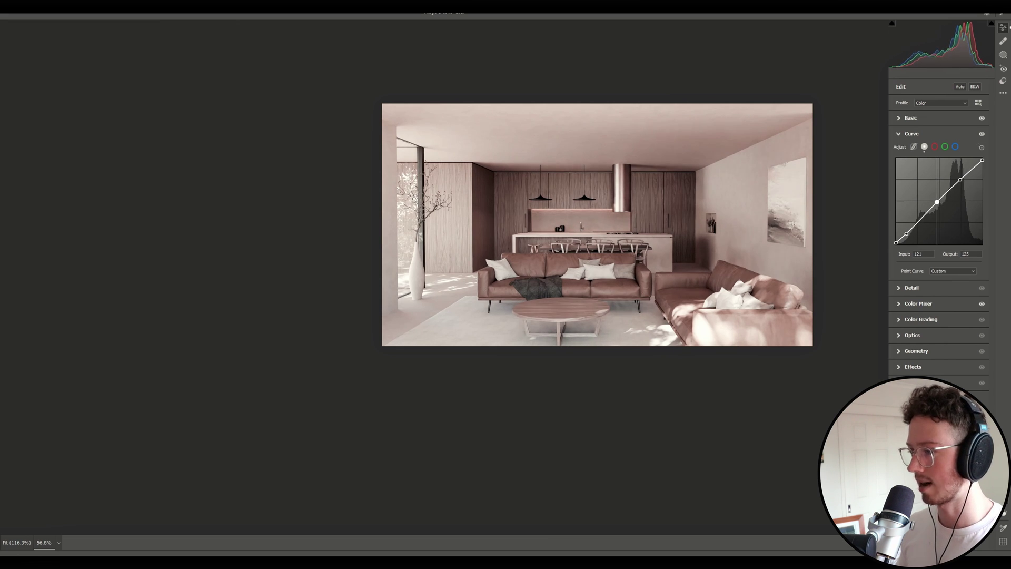
pyautogui.moveTo(937, 202); pyautogui.dragTo(938, 203)
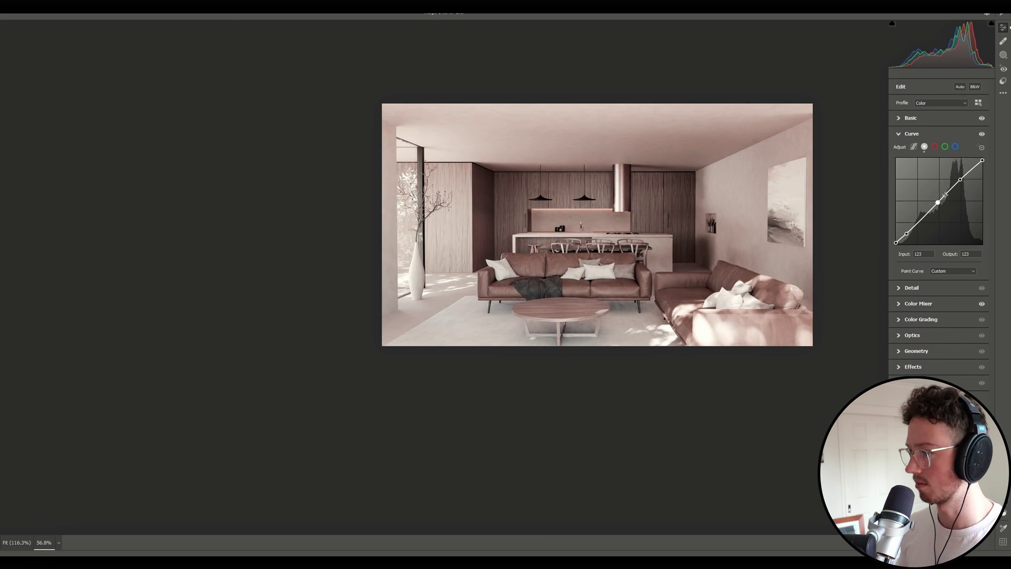
# - Set the curve's black point output to 8 and white point output to 249
pyautogui.click(933, 121)
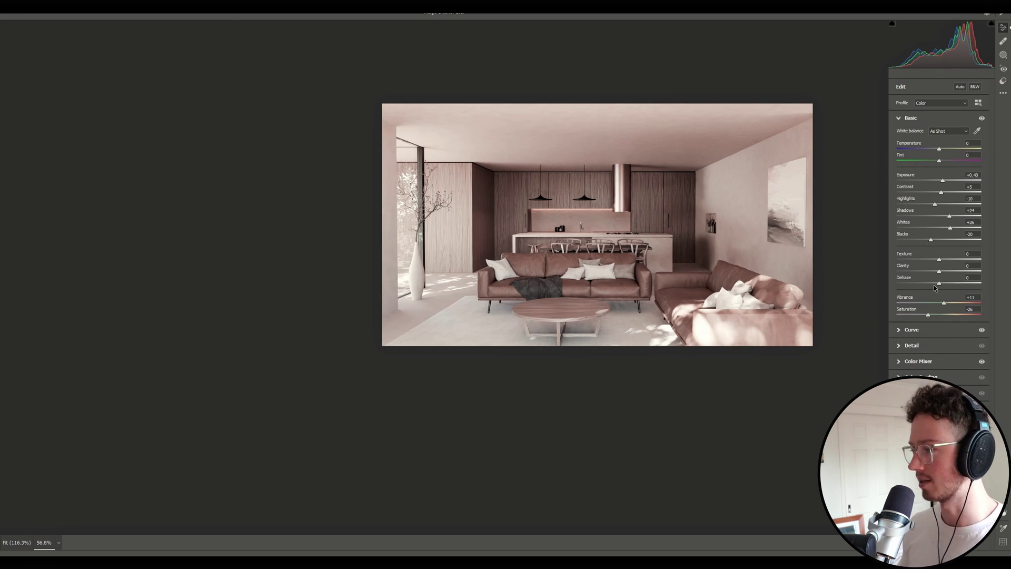
pyautogui.click(911, 120)
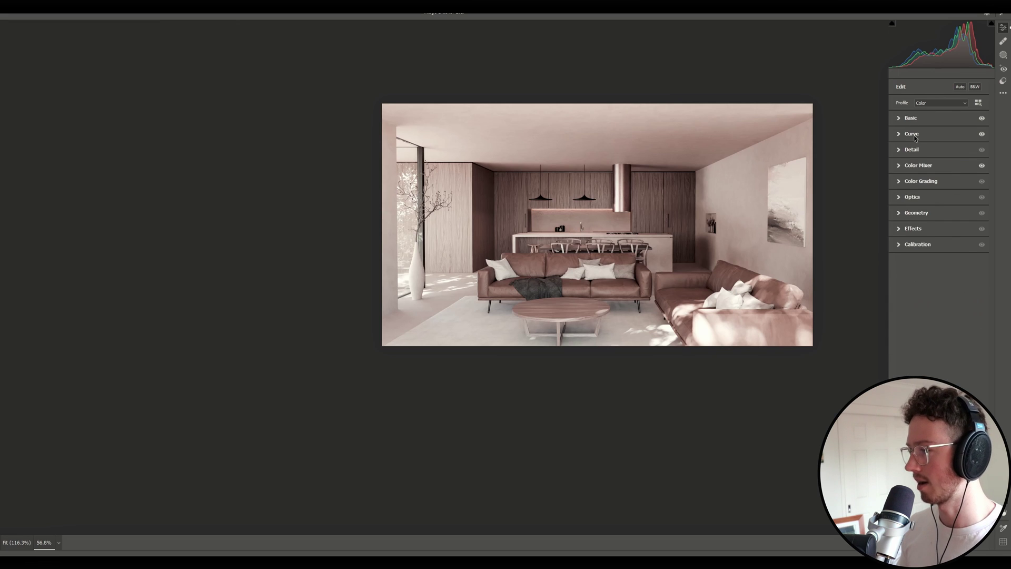
pyautogui.click(914, 135)
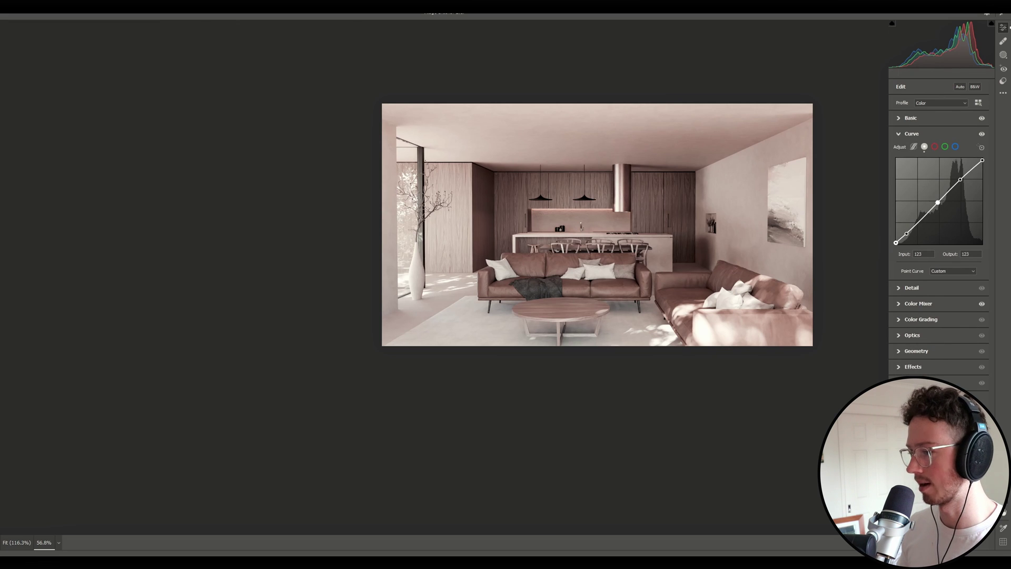
pyautogui.press('Left')
pyautogui.press('Up')
pyautogui.press('Up')
pyautogui.press('Up')
pyautogui.press('Up')
pyautogui.press('Up')
pyautogui.press('Up')
pyautogui.press('Up')
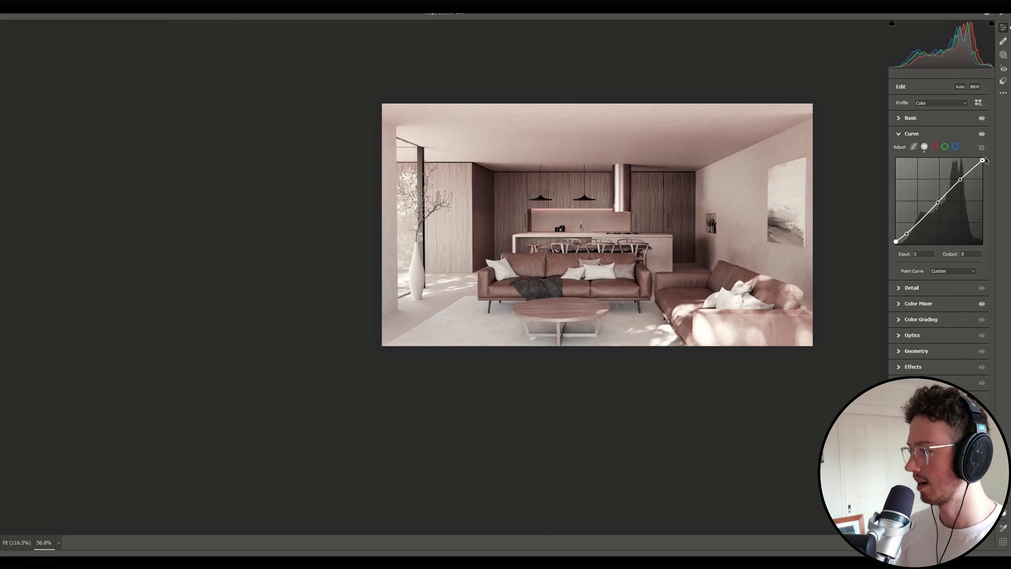
pyautogui.click(982, 159)
pyautogui.press('Down')
pyautogui.press('Down')
pyautogui.press('Down')
pyautogui.press('Down')
pyautogui.press('Down')
pyautogui.press('Down')
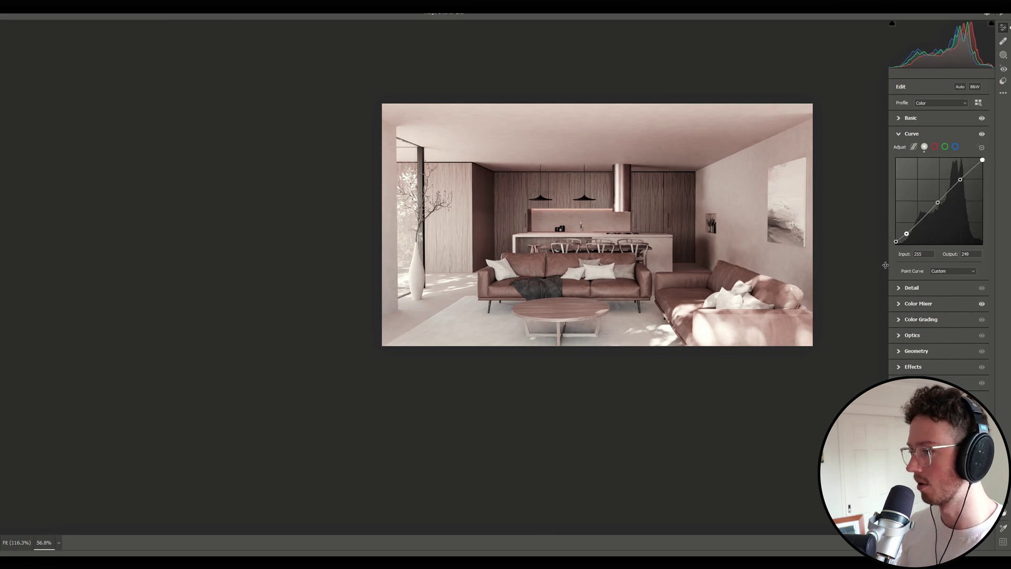
pyautogui.click(896, 241)
pyautogui.press('Up')
pyautogui.press('Up')
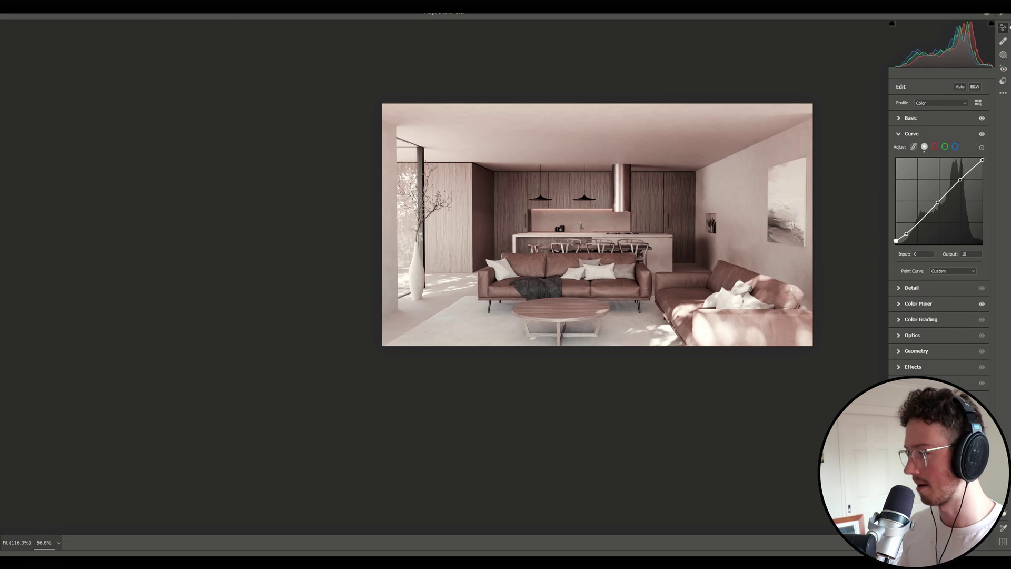
pyautogui.press('Down')
pyautogui.press('Down')
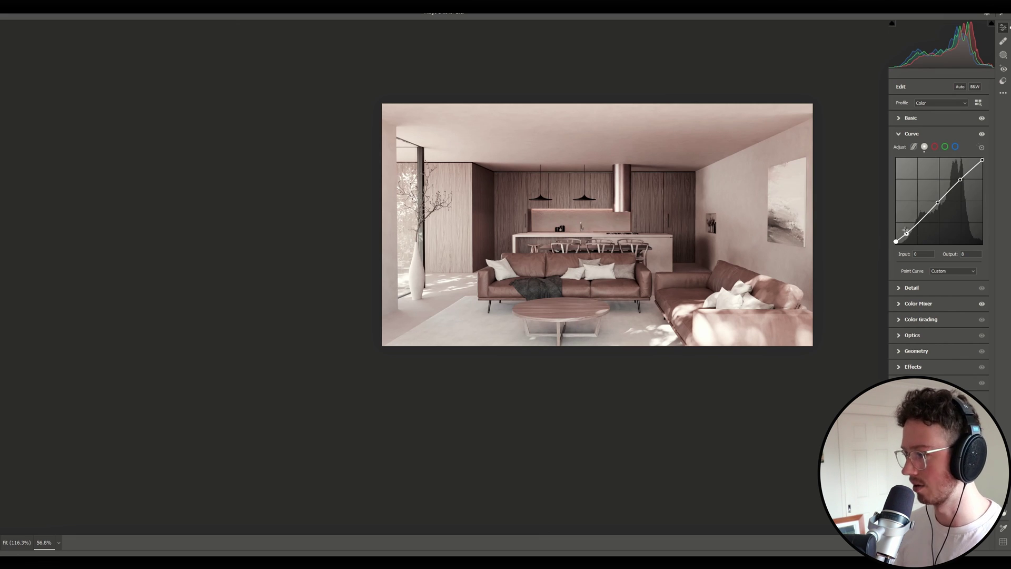
# - Add a shadow point at about output 28 and a midpoint at 127/127
pyautogui.click(906, 233)
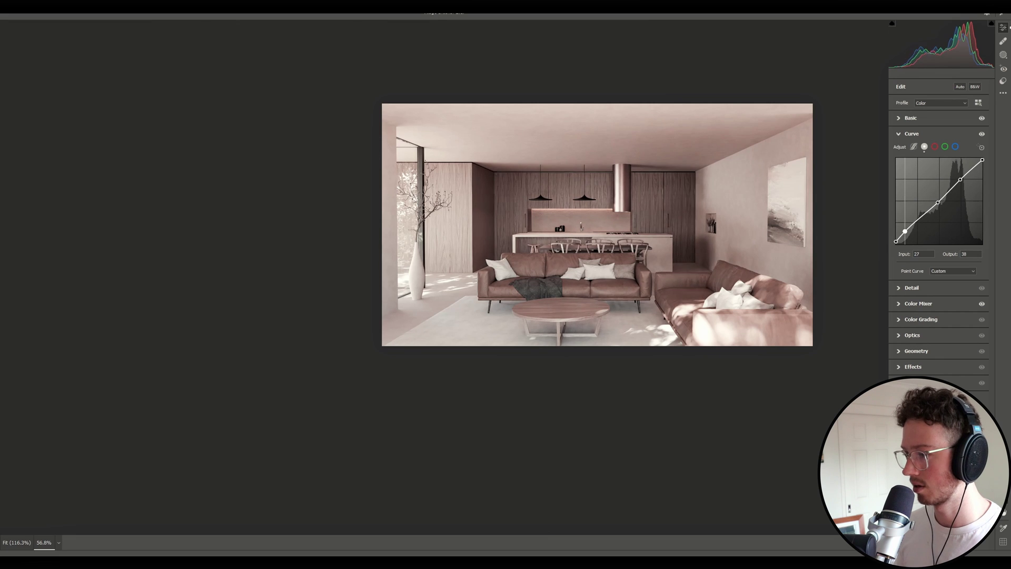
pyautogui.press('Down')
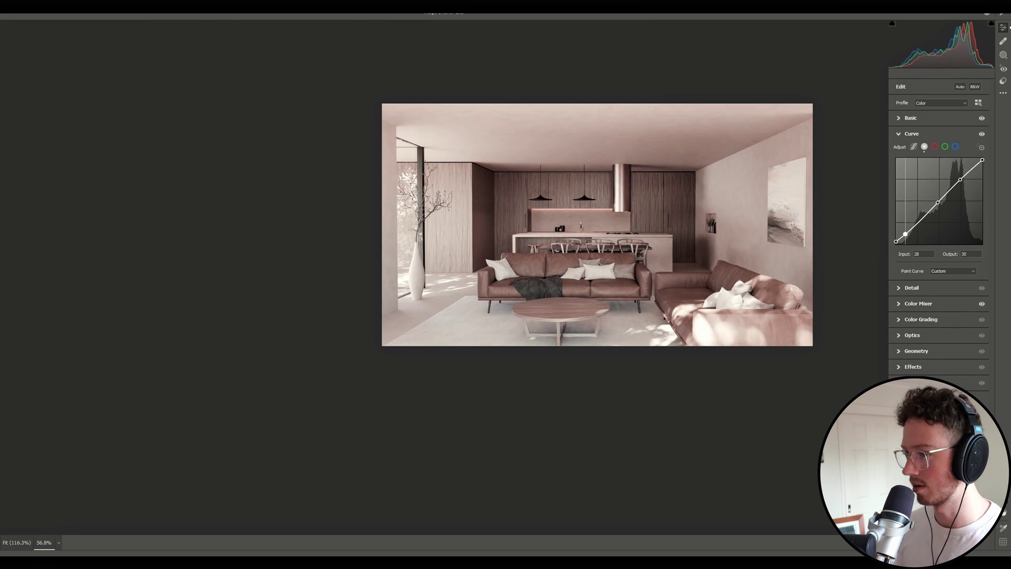
pyautogui.press('Down')
pyautogui.press('Down')
pyautogui.press('Down')
pyautogui.press('Down')
pyautogui.press('Down')
pyautogui.press('Down')
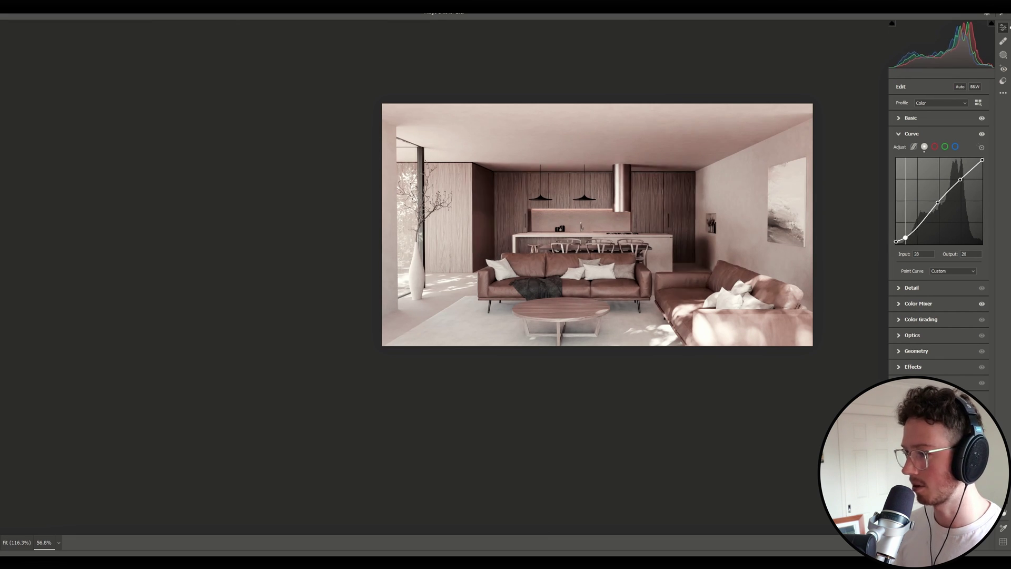
pyautogui.press('Right')
pyautogui.press('Right')
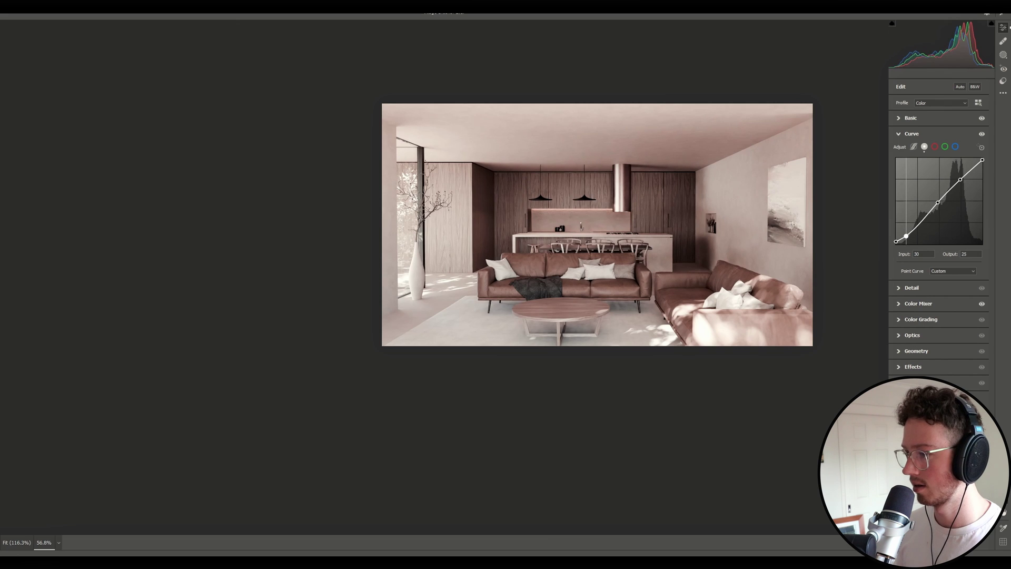
pyautogui.press('Up')
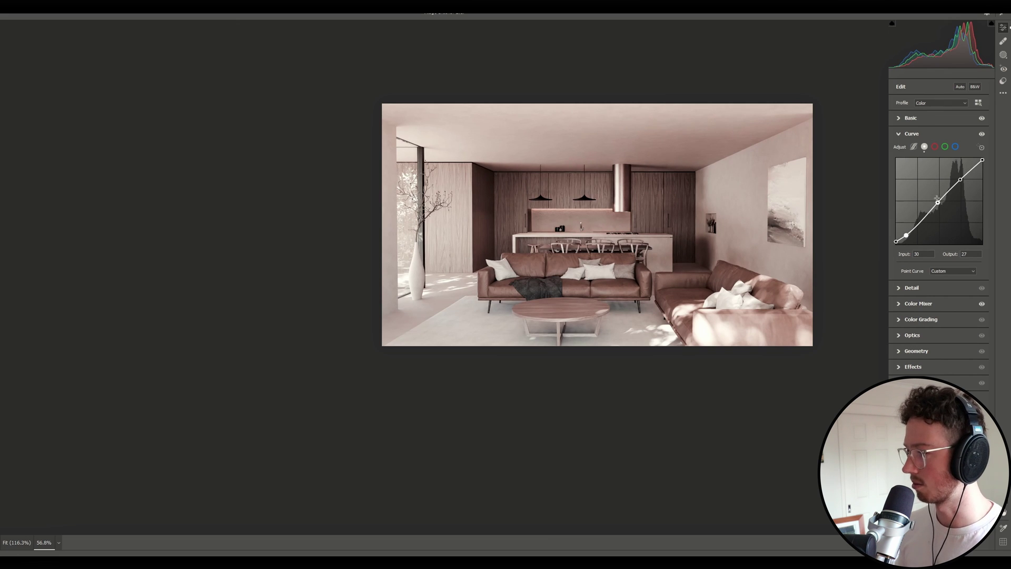
pyautogui.click(937, 201)
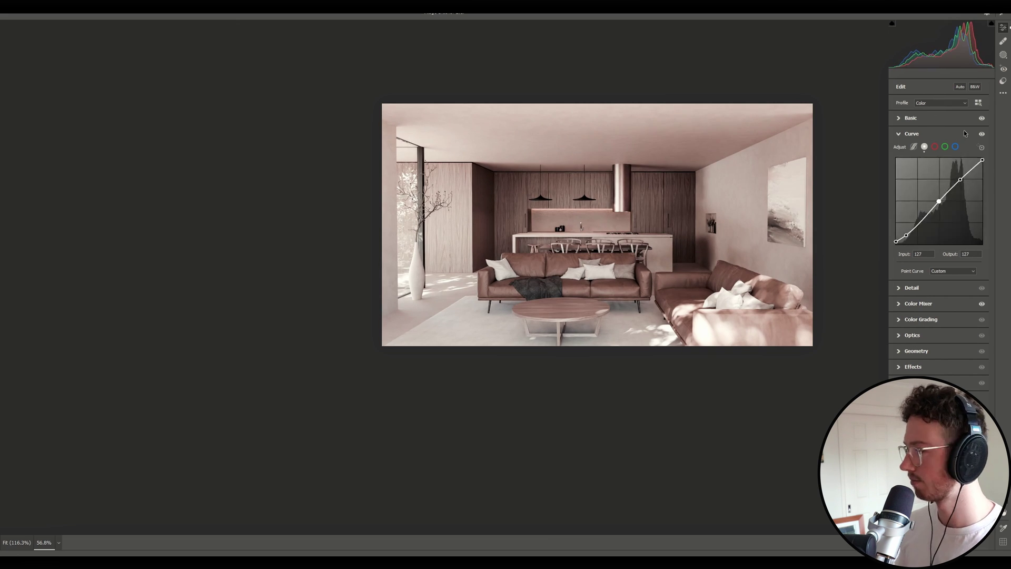
# - Cool Temperature slightly to a Custom white balance and lower Exposure to +0.35
pyautogui.click(911, 118)
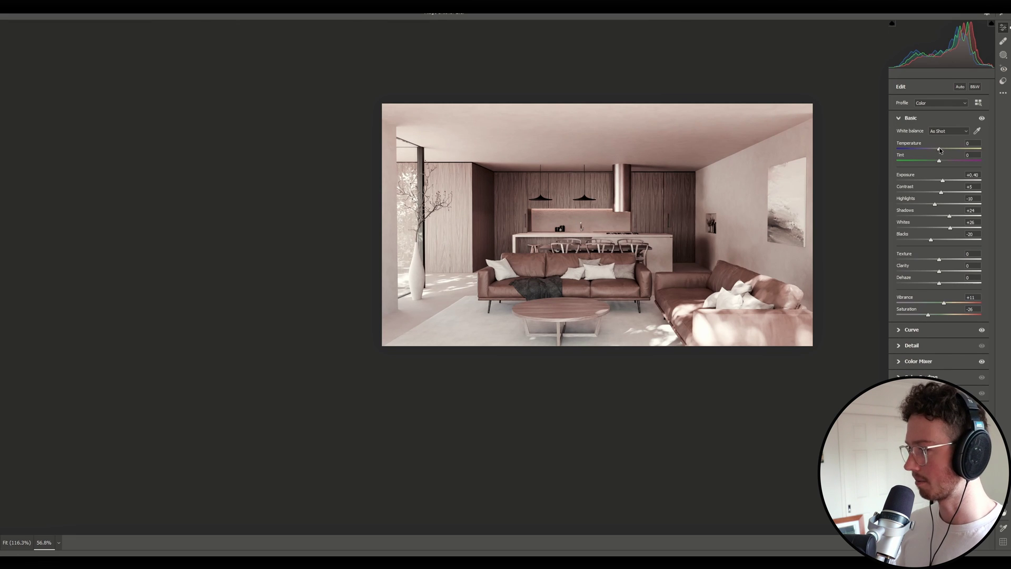
pyautogui.moveTo(939, 150); pyautogui.dragTo(938, 150)
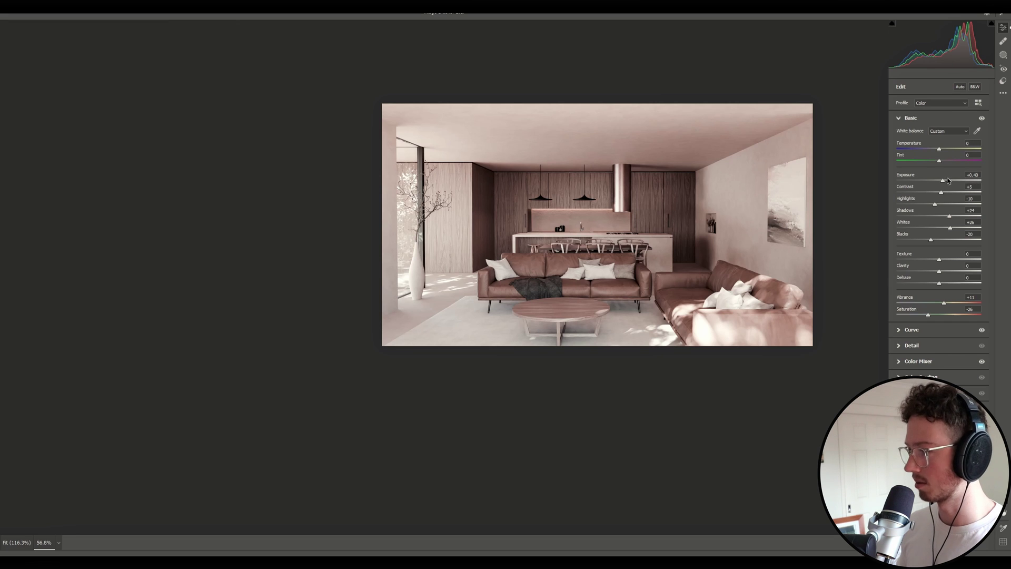
pyautogui.moveTo(947, 180); pyautogui.dragTo(943, 181)
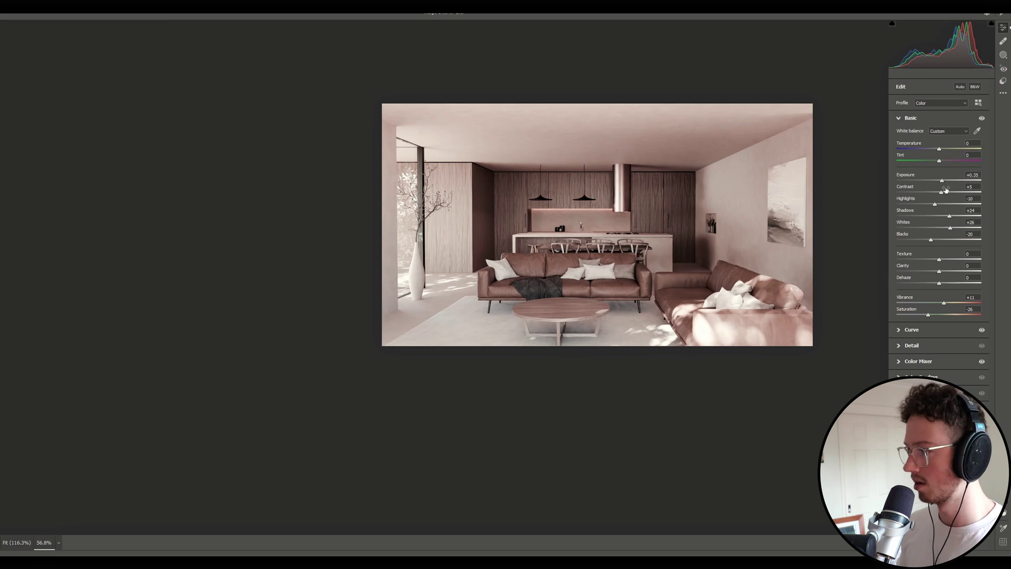
# - Raise Detail Sharpening to 24
pyautogui.click(912, 345)
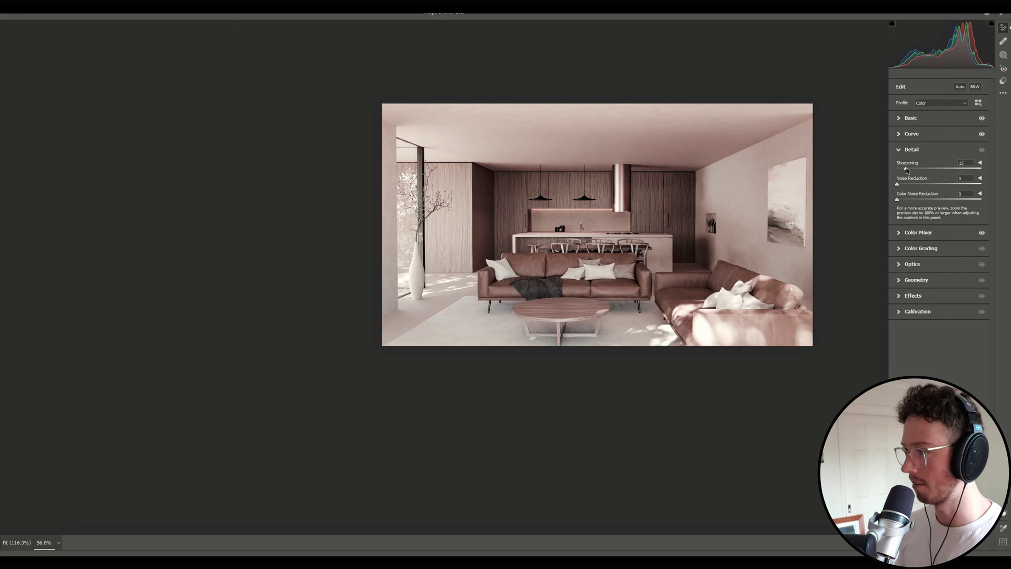
pyautogui.scroll(3, 722, 184)
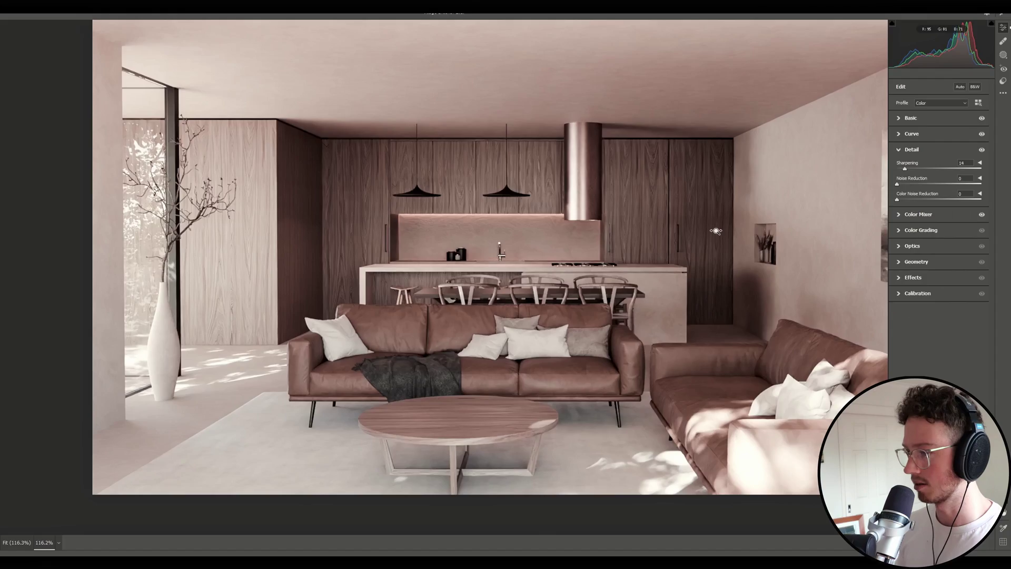
pyautogui.scroll(-2, 721, 184)
pyautogui.scroll(2, 722, 184)
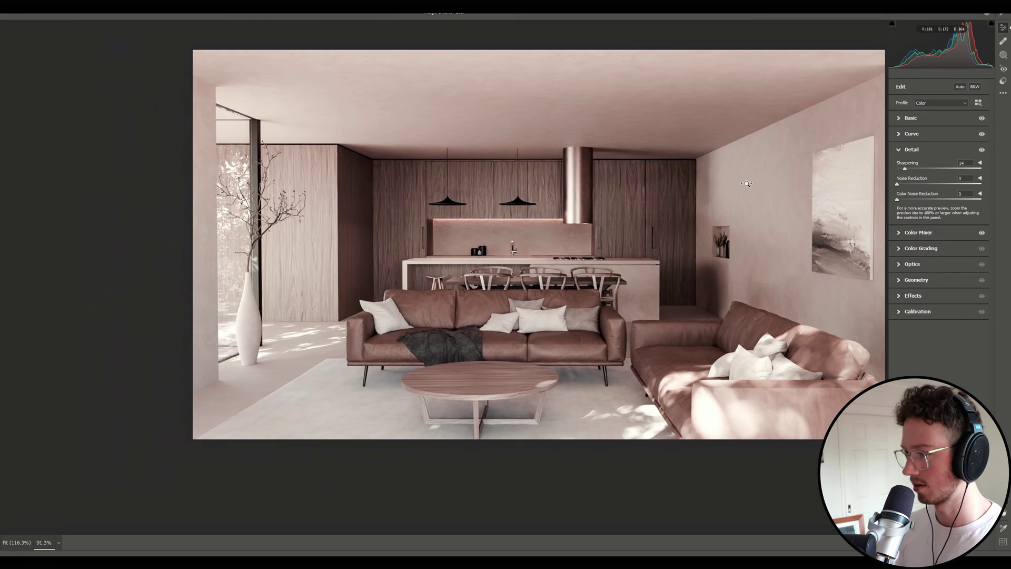
# - Browse Color Mixer and Color Grading, then try an Optics Vignette and reset it to 0
pyautogui.click(917, 233)
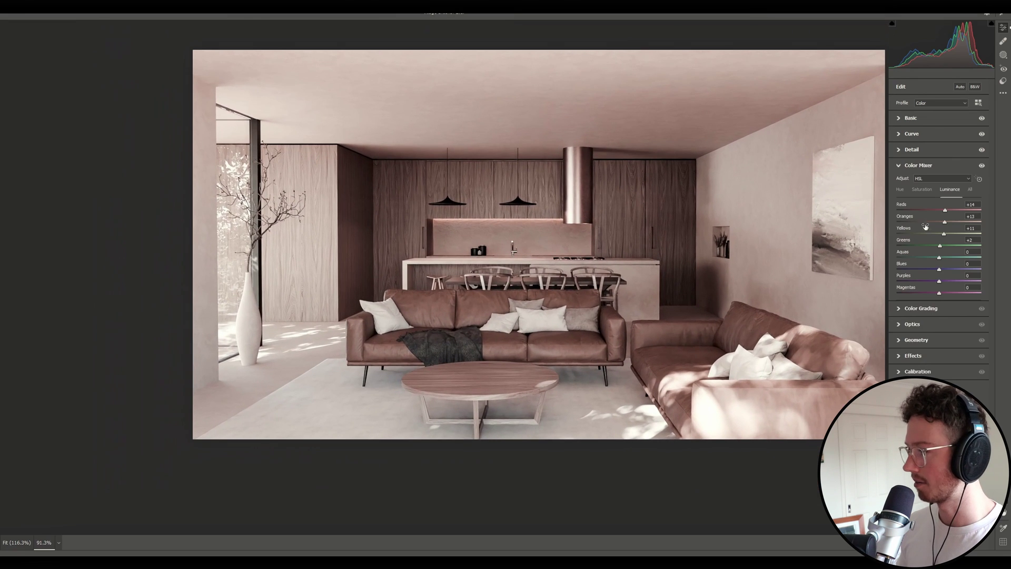
pyautogui.click(924, 309)
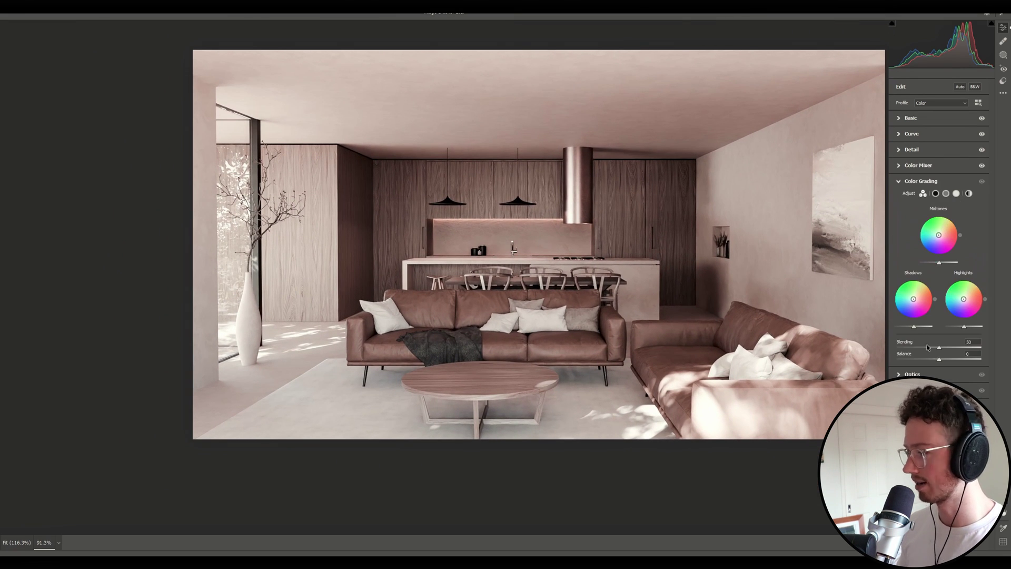
pyautogui.click(915, 374)
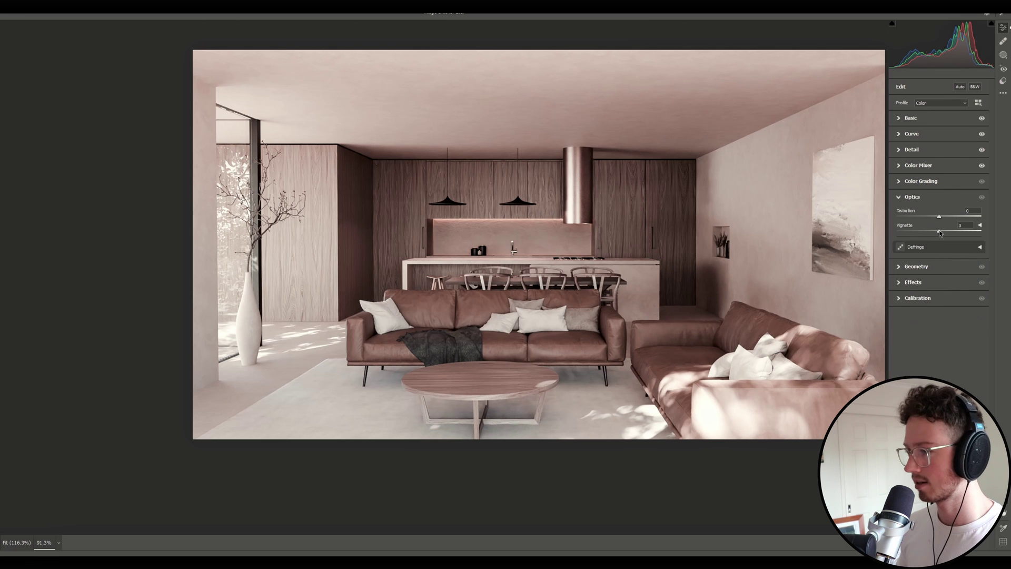
pyautogui.moveTo(941, 231); pyautogui.dragTo(919, 230)
pyautogui.scroll(-3, 590, 216)
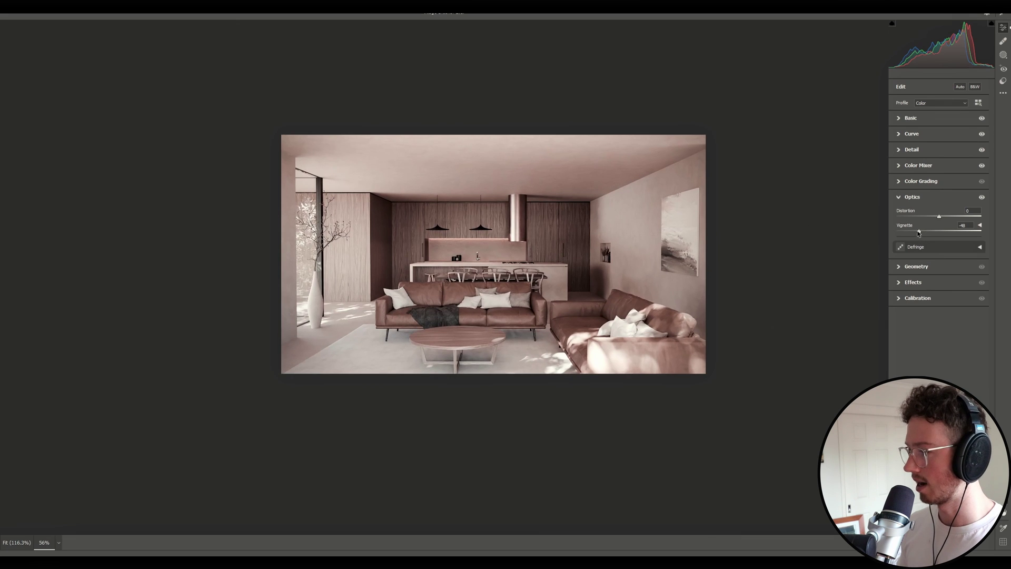
pyautogui.doubleClick(919, 232)
pyautogui.click(915, 266)
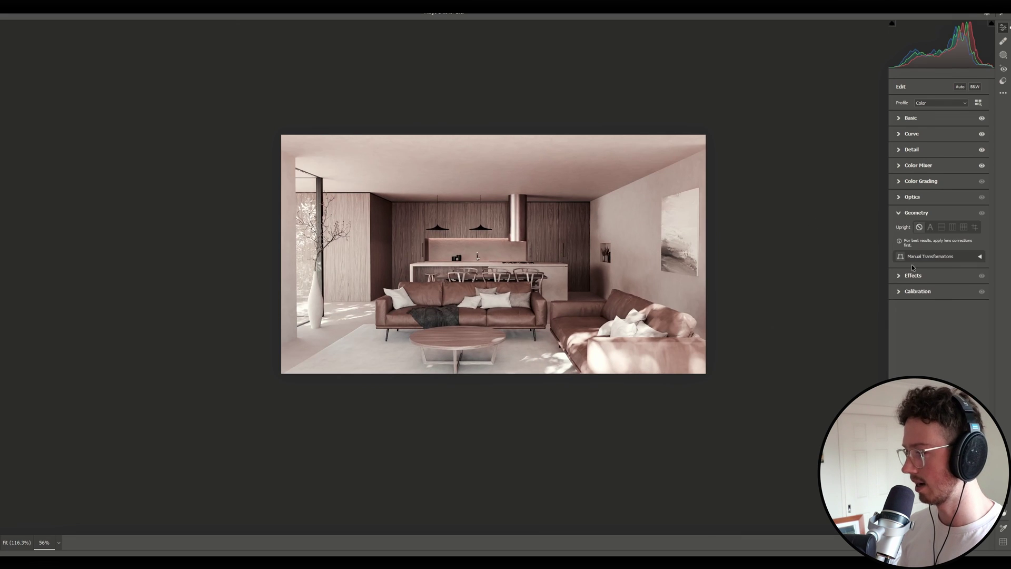
# - Apply Upright Auto correction and set the Effects vignetting to about -15
pyautogui.click(929, 229)
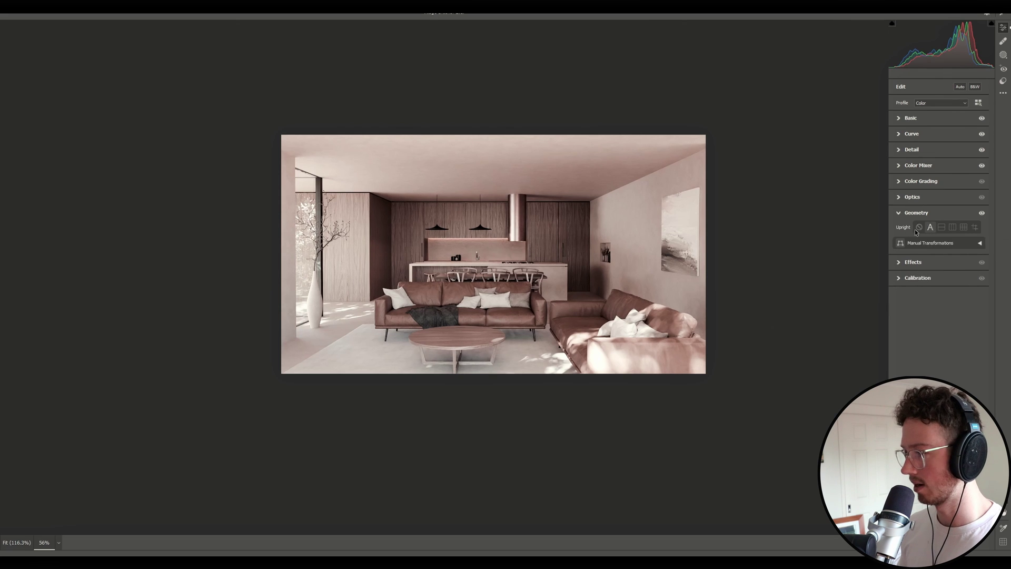
pyautogui.click(917, 229)
pyautogui.click(930, 230)
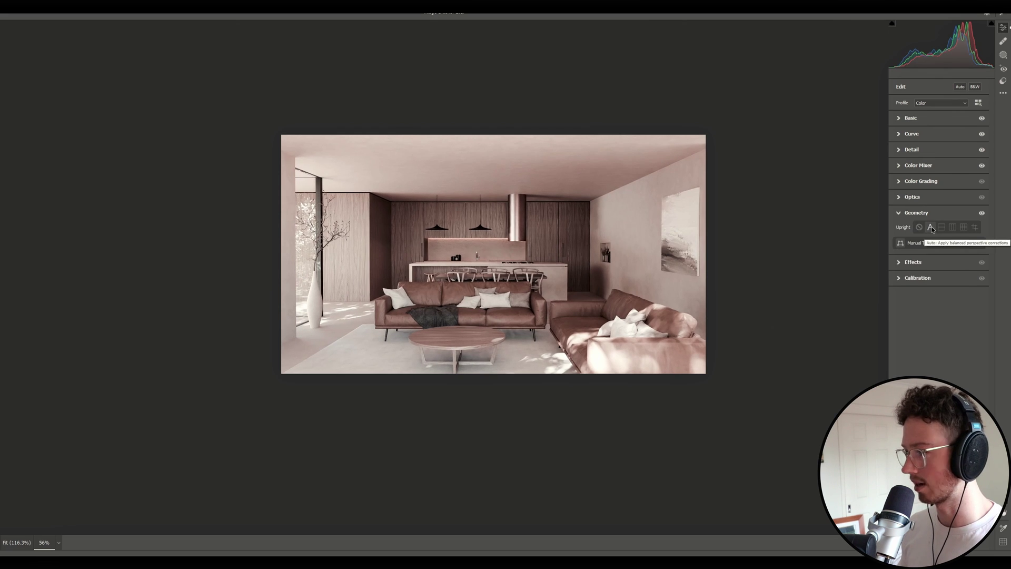
pyautogui.click(914, 262)
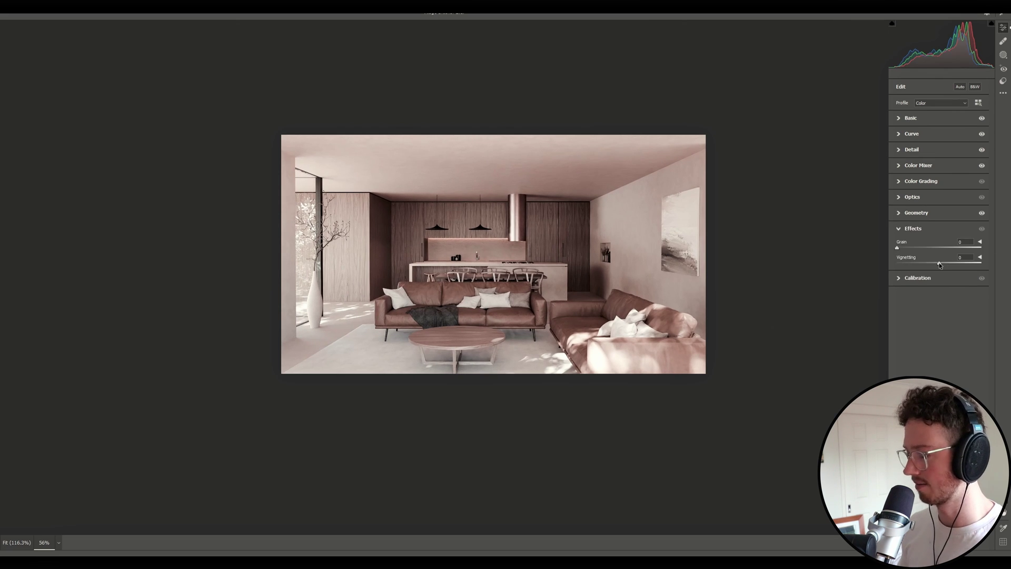
pyautogui.moveTo(940, 264); pyautogui.dragTo(931, 260)
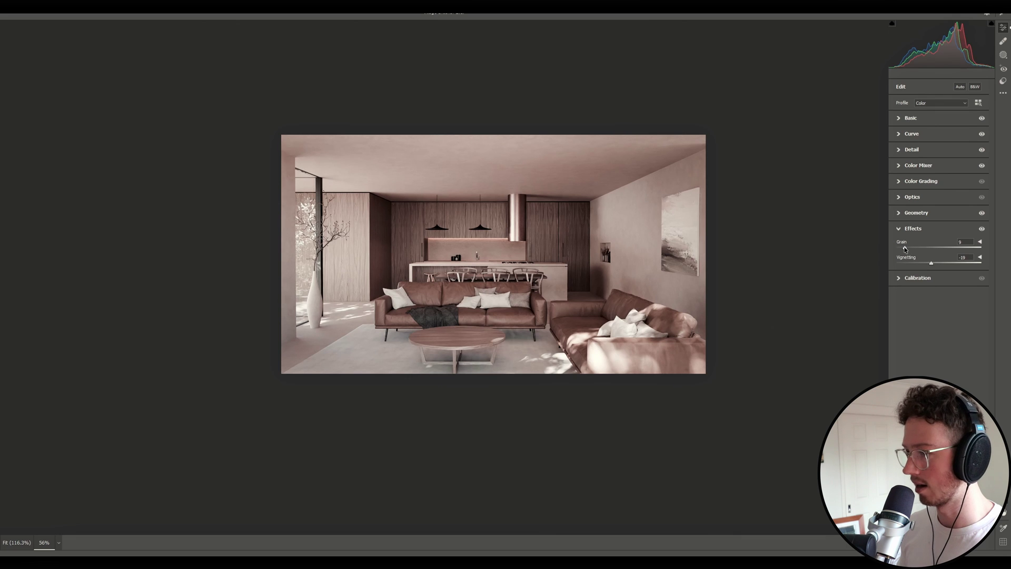
# - Settle Grain at 7 while checking the zoomed preview, then revisit Basic to ease Saturation to -23
pyautogui.scroll(5, 625, 179)
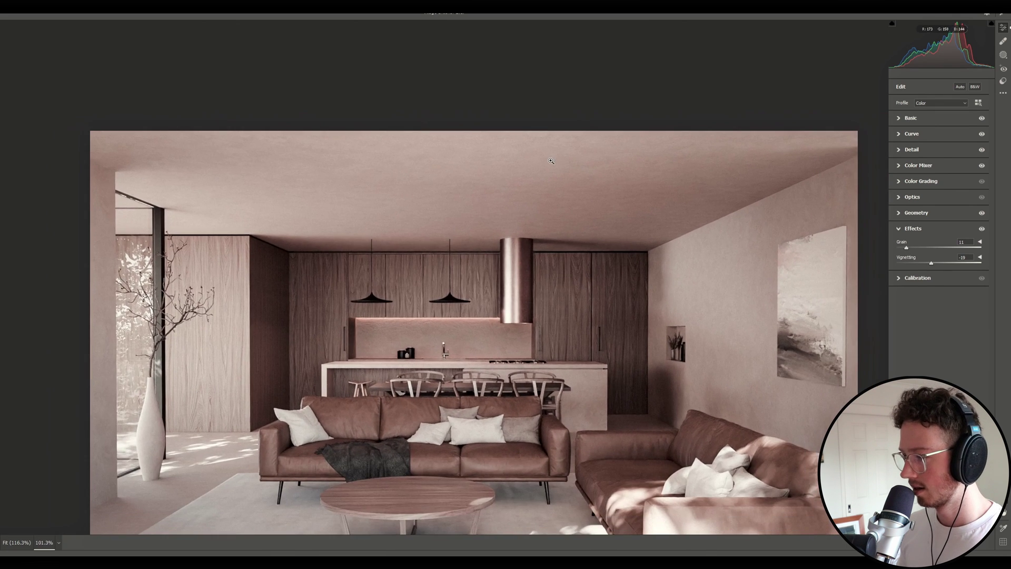
pyautogui.scroll(-4, 587, 192)
pyautogui.scroll(2, 588, 192)
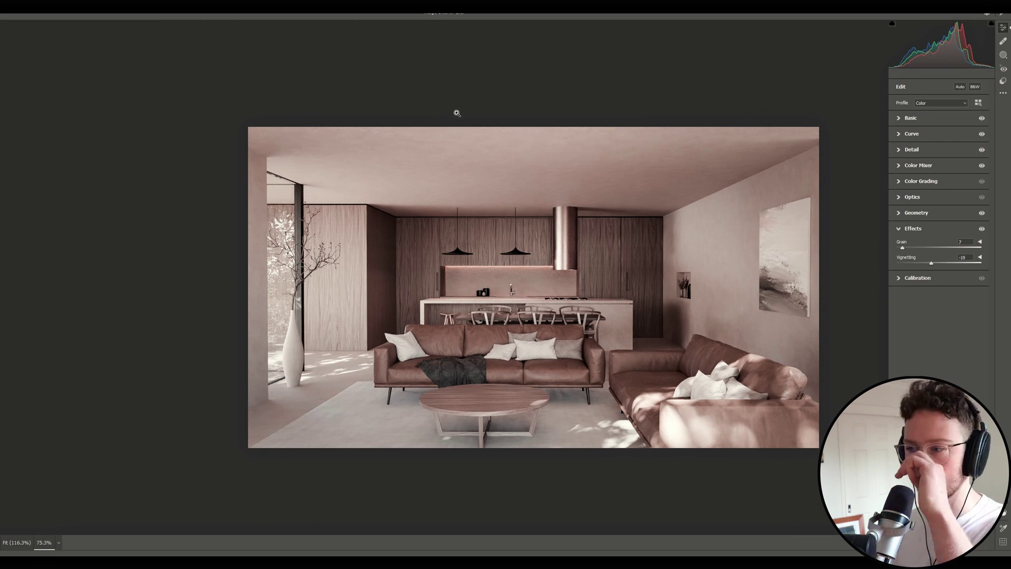
pyautogui.scroll(3, 390, 98)
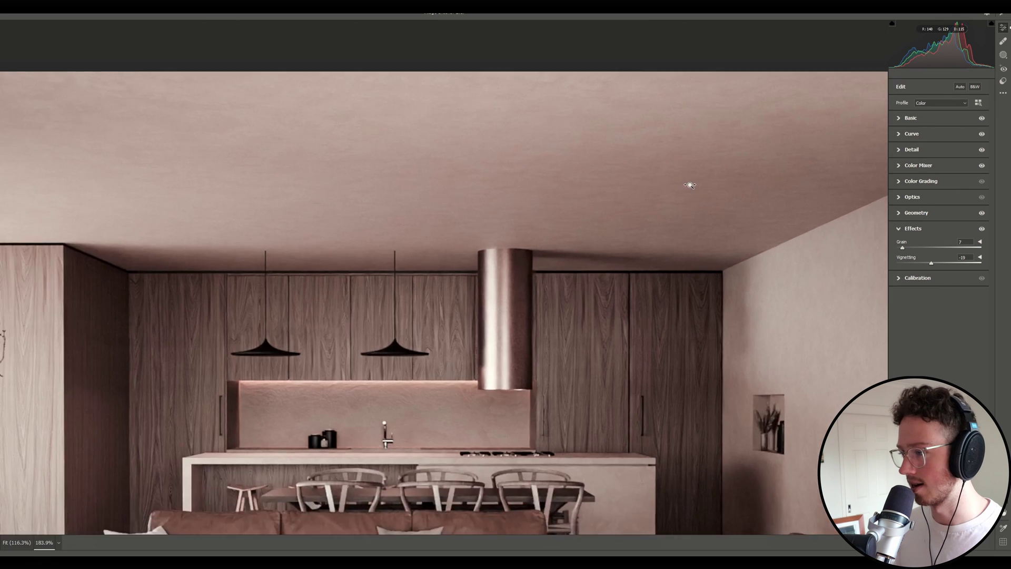
pyautogui.scroll(-5, 449, 74)
pyautogui.scroll(3, 456, 129)
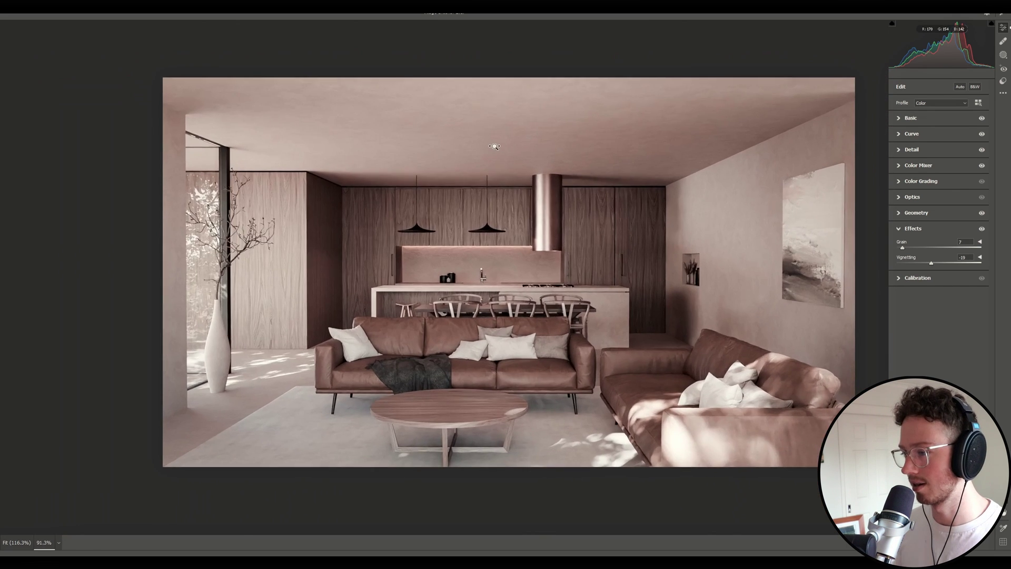
pyautogui.scroll(-2, 486, 140)
pyautogui.scroll(-5, 541, 139)
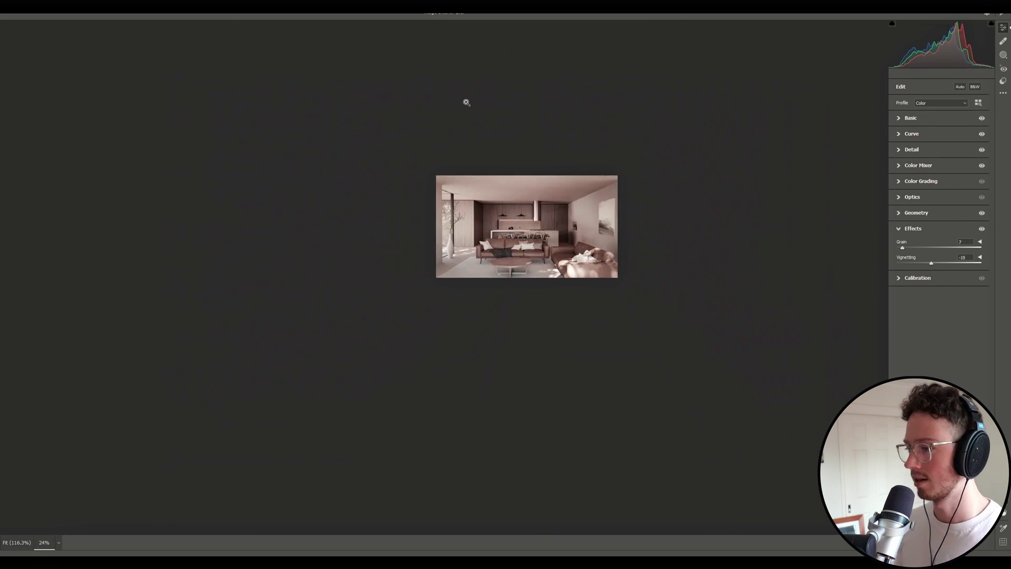
pyautogui.scroll(2, 580, 169)
pyautogui.scroll(2, 613, 198)
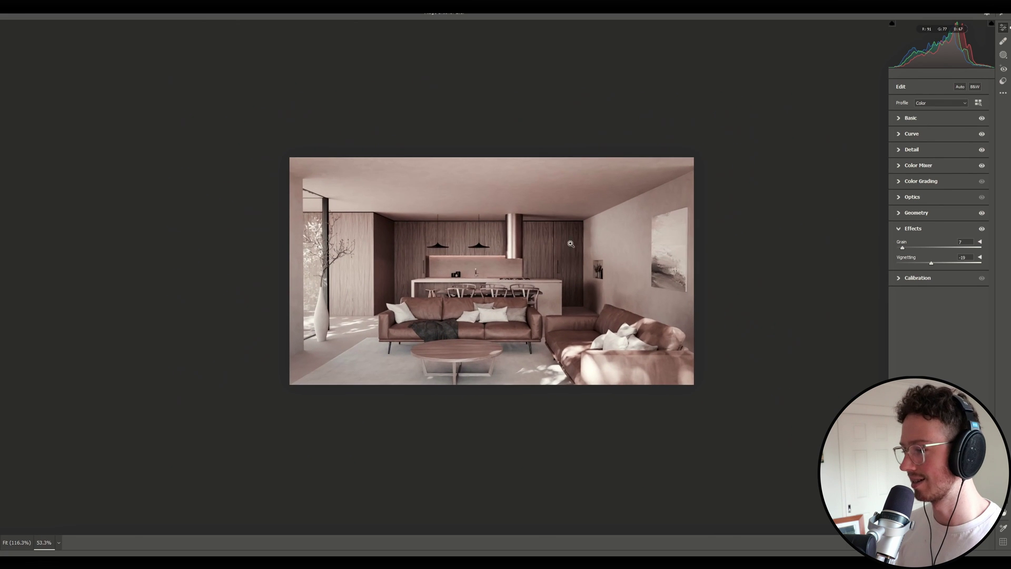
pyautogui.click(910, 135)
pyautogui.click(907, 118)
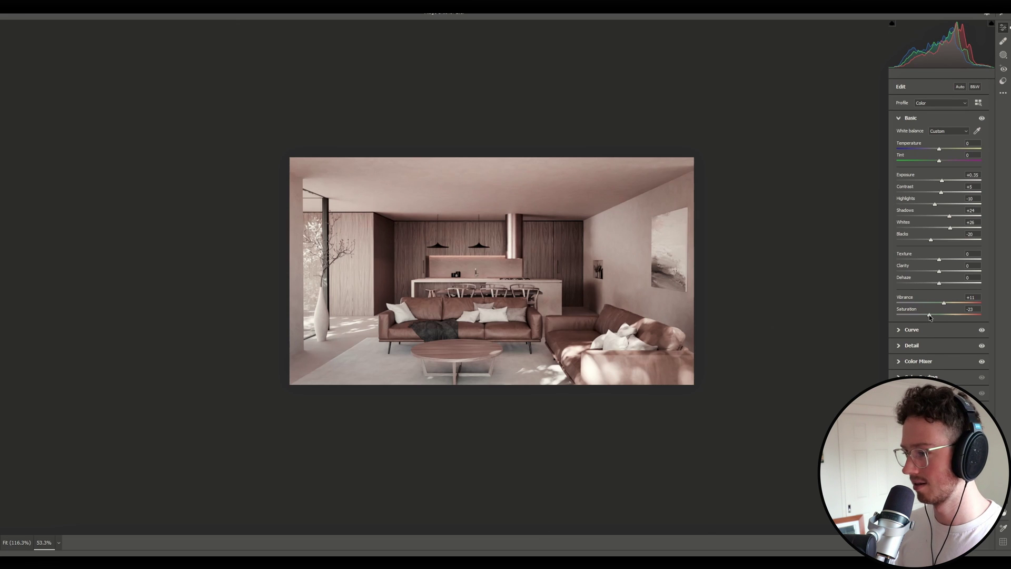
# - Apply the Camera Raw grade to the living-room render and compare it against the original
pyautogui.press('Return')
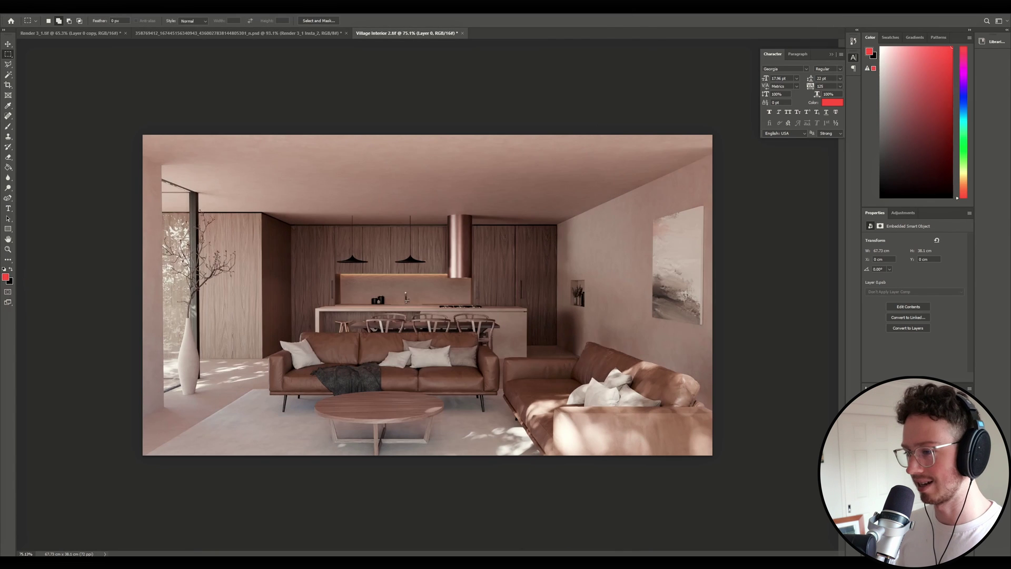
pyautogui.scroll(-4, 601, 246)
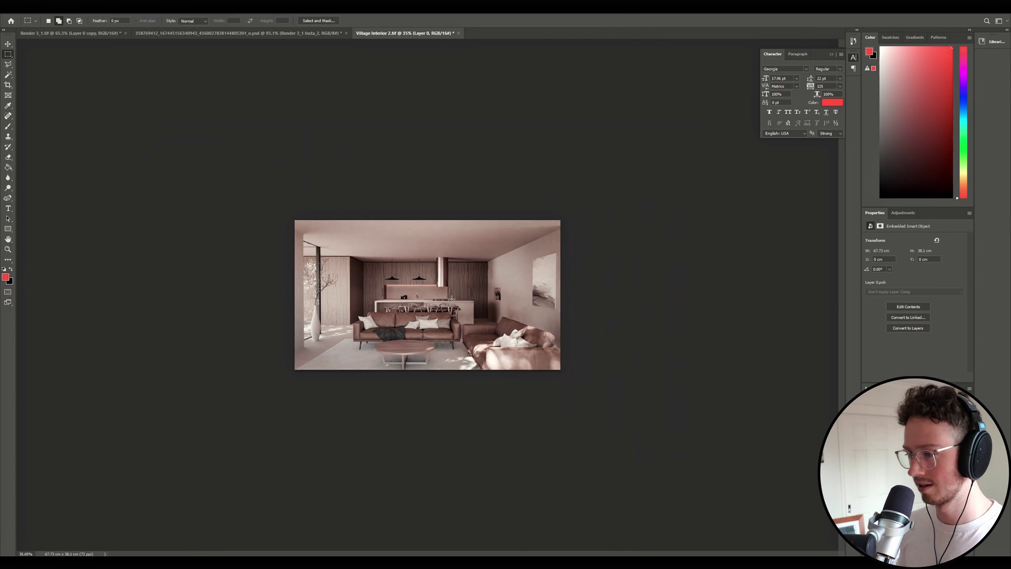
pyautogui.scroll(3, 438, 296)
pyautogui.scroll(2, 361, 291)
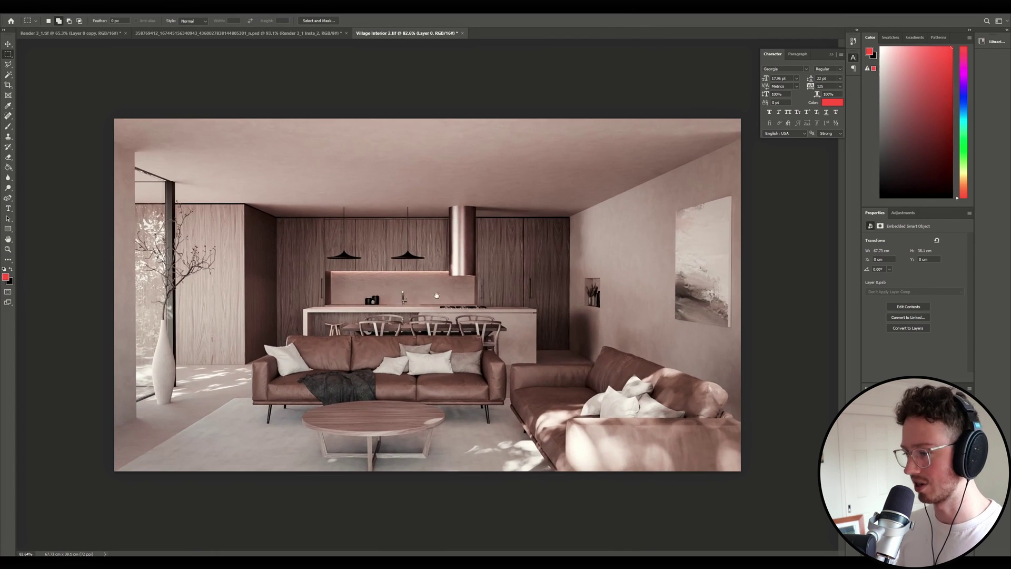
pyautogui.hotkey('ctrl', 'z')
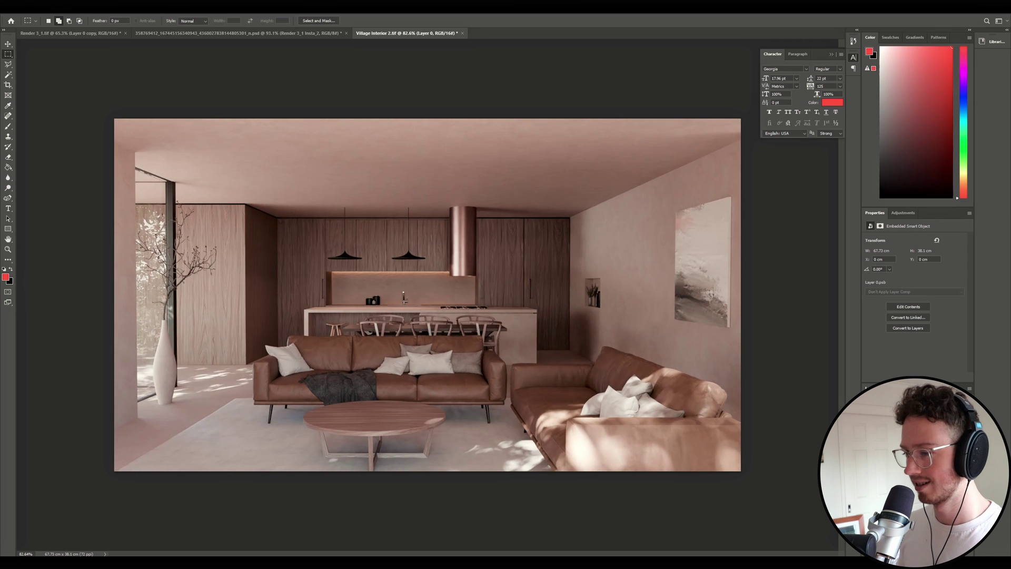